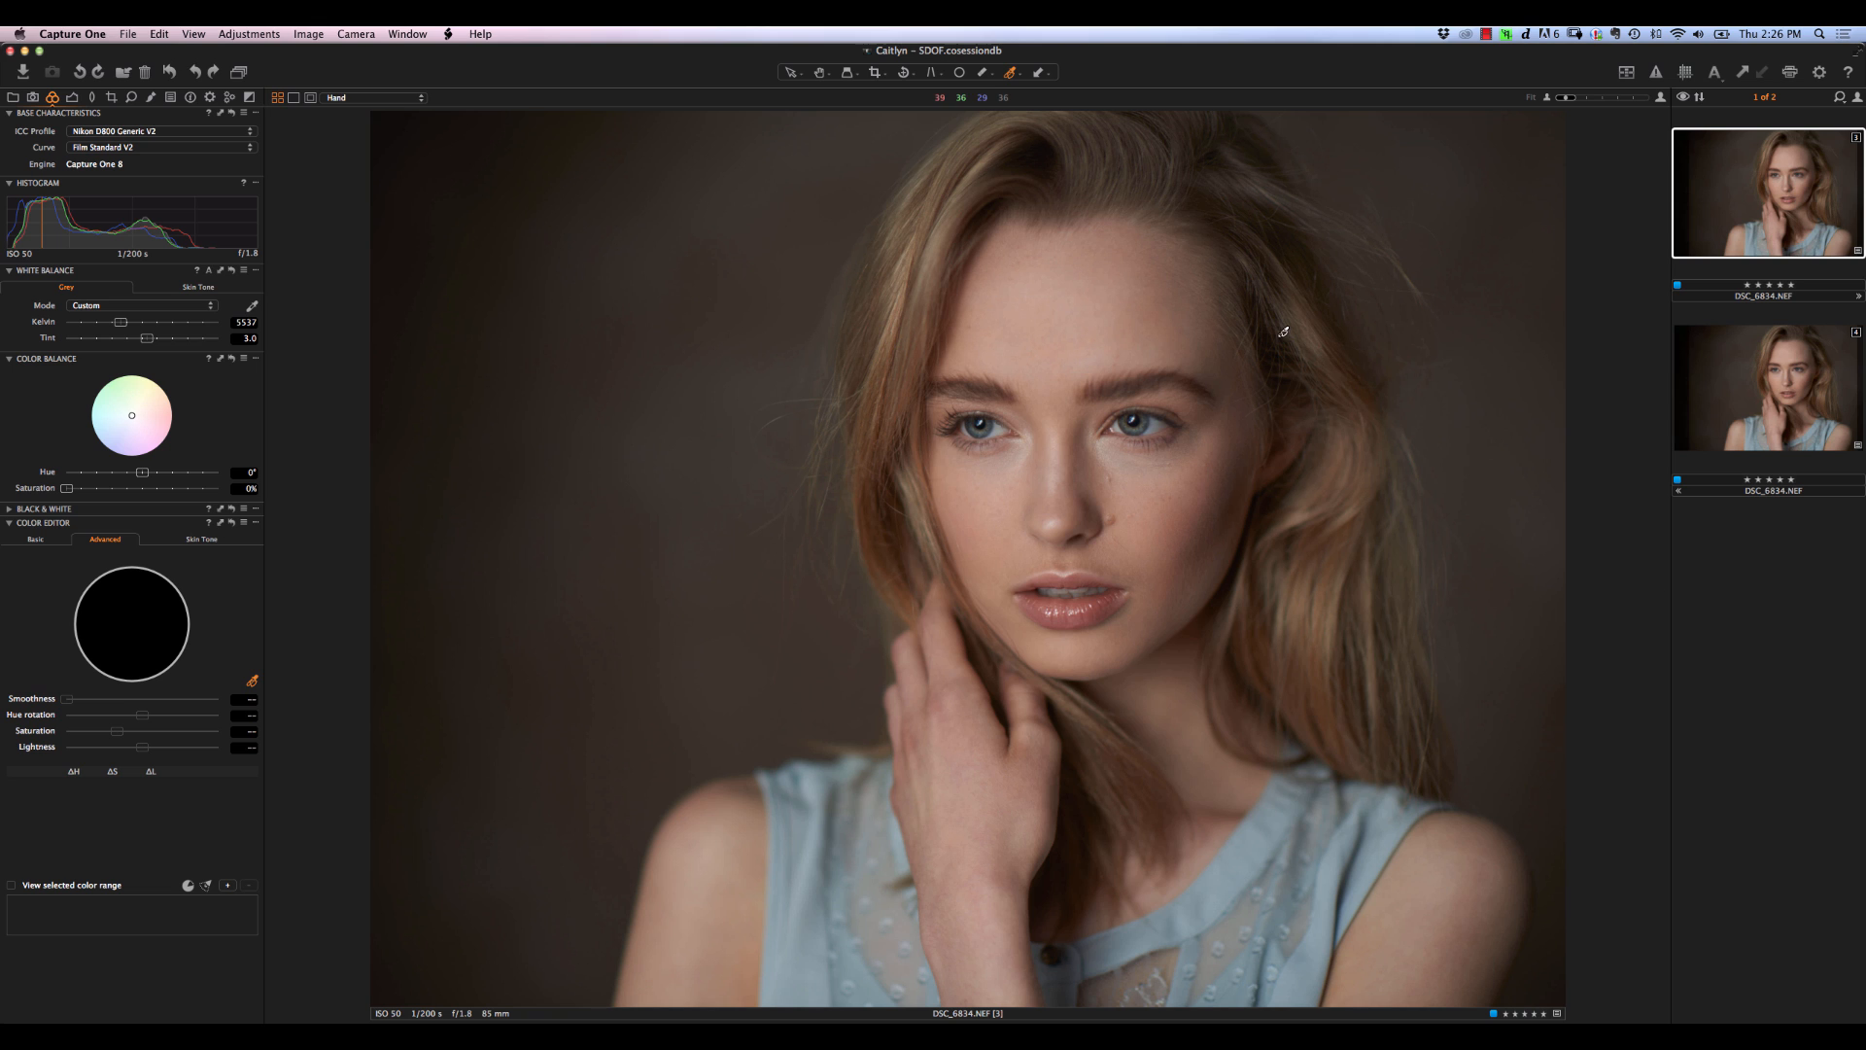
Examine the portrait's list of local adjustment layers and return to the colour tools
click(152, 99)
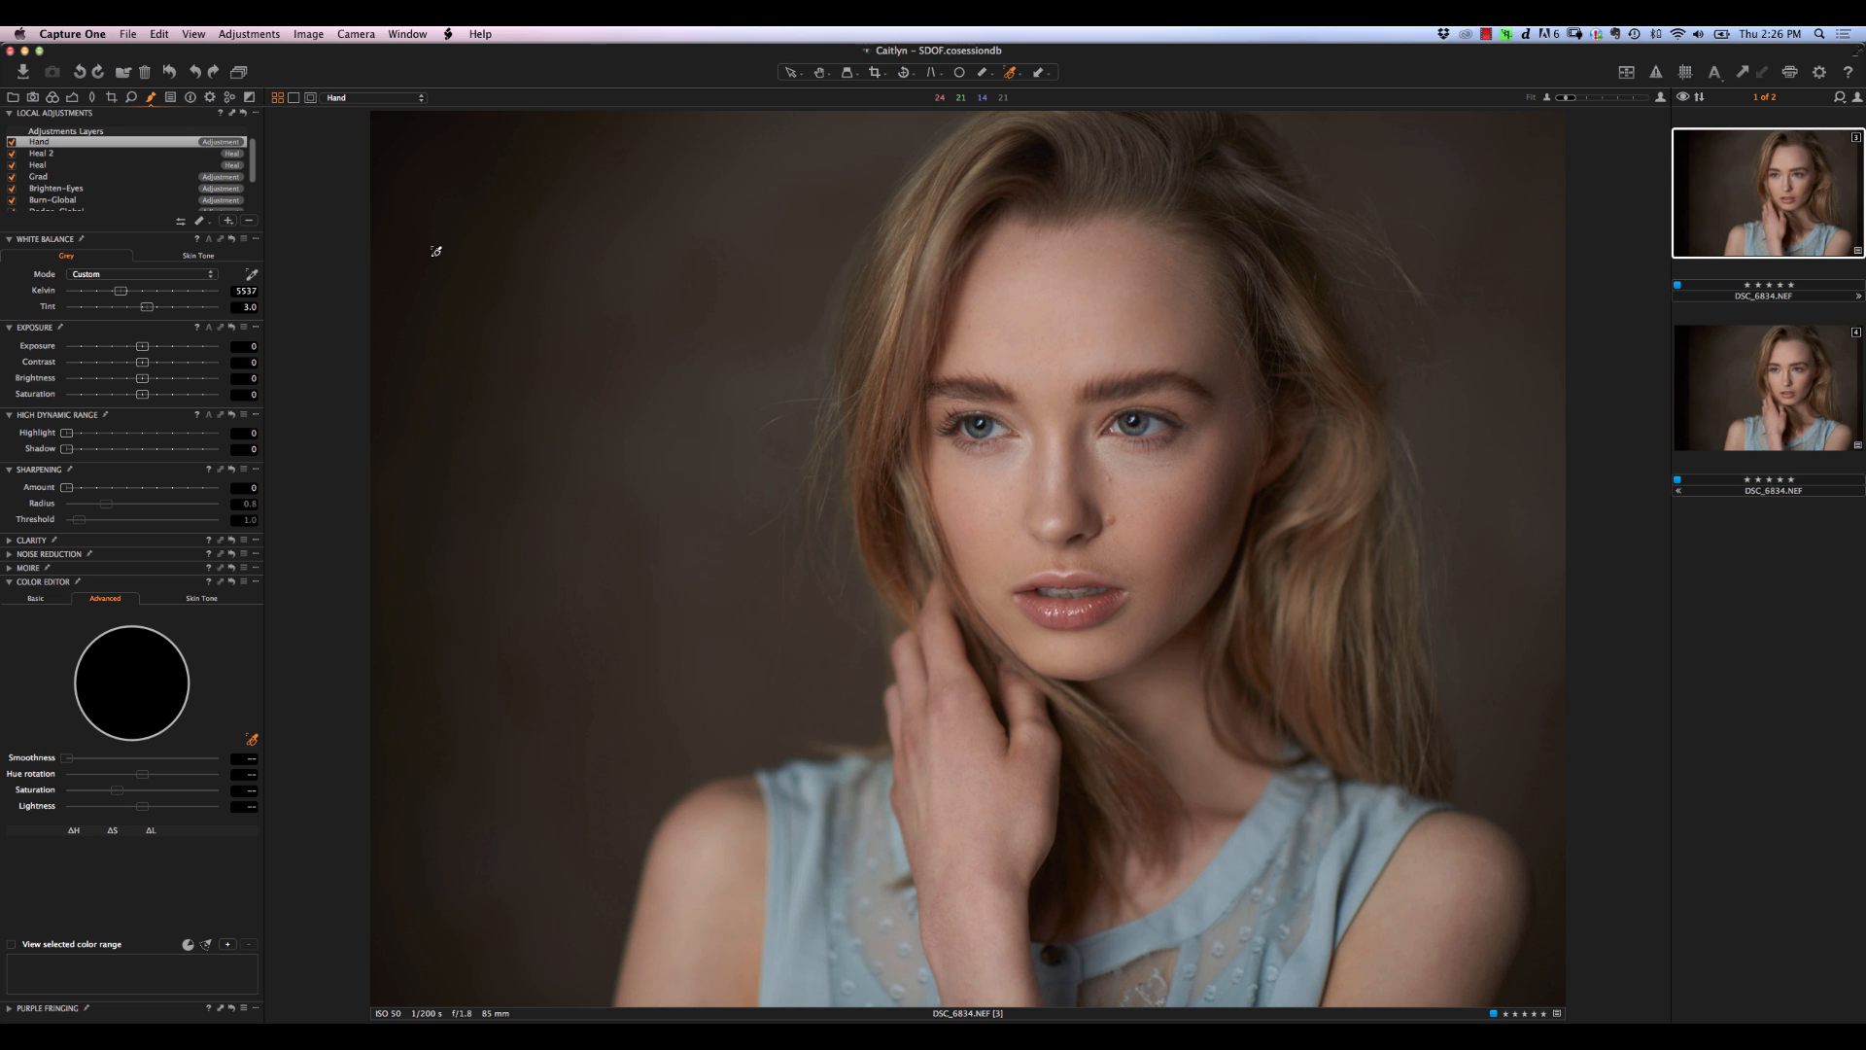
click(244, 114)
scroll(153, 210, down, 4)
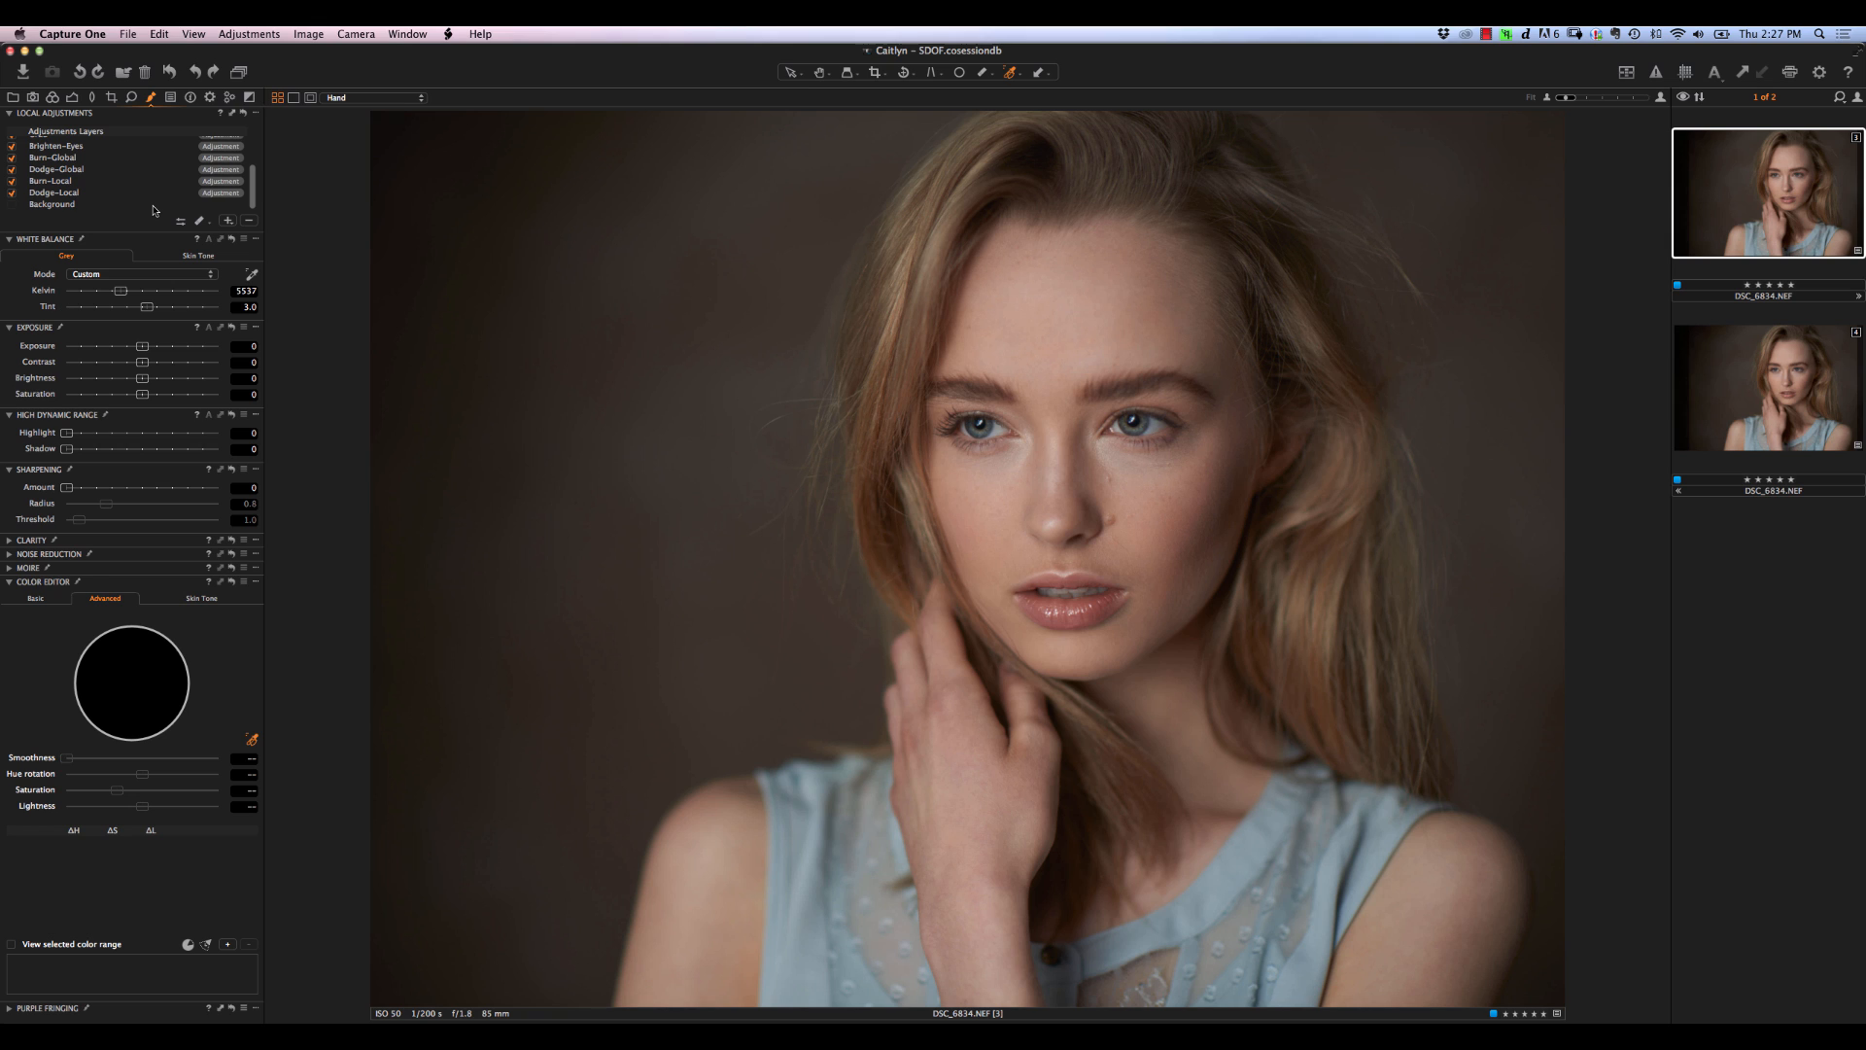
scroll(152, 210, up, 5)
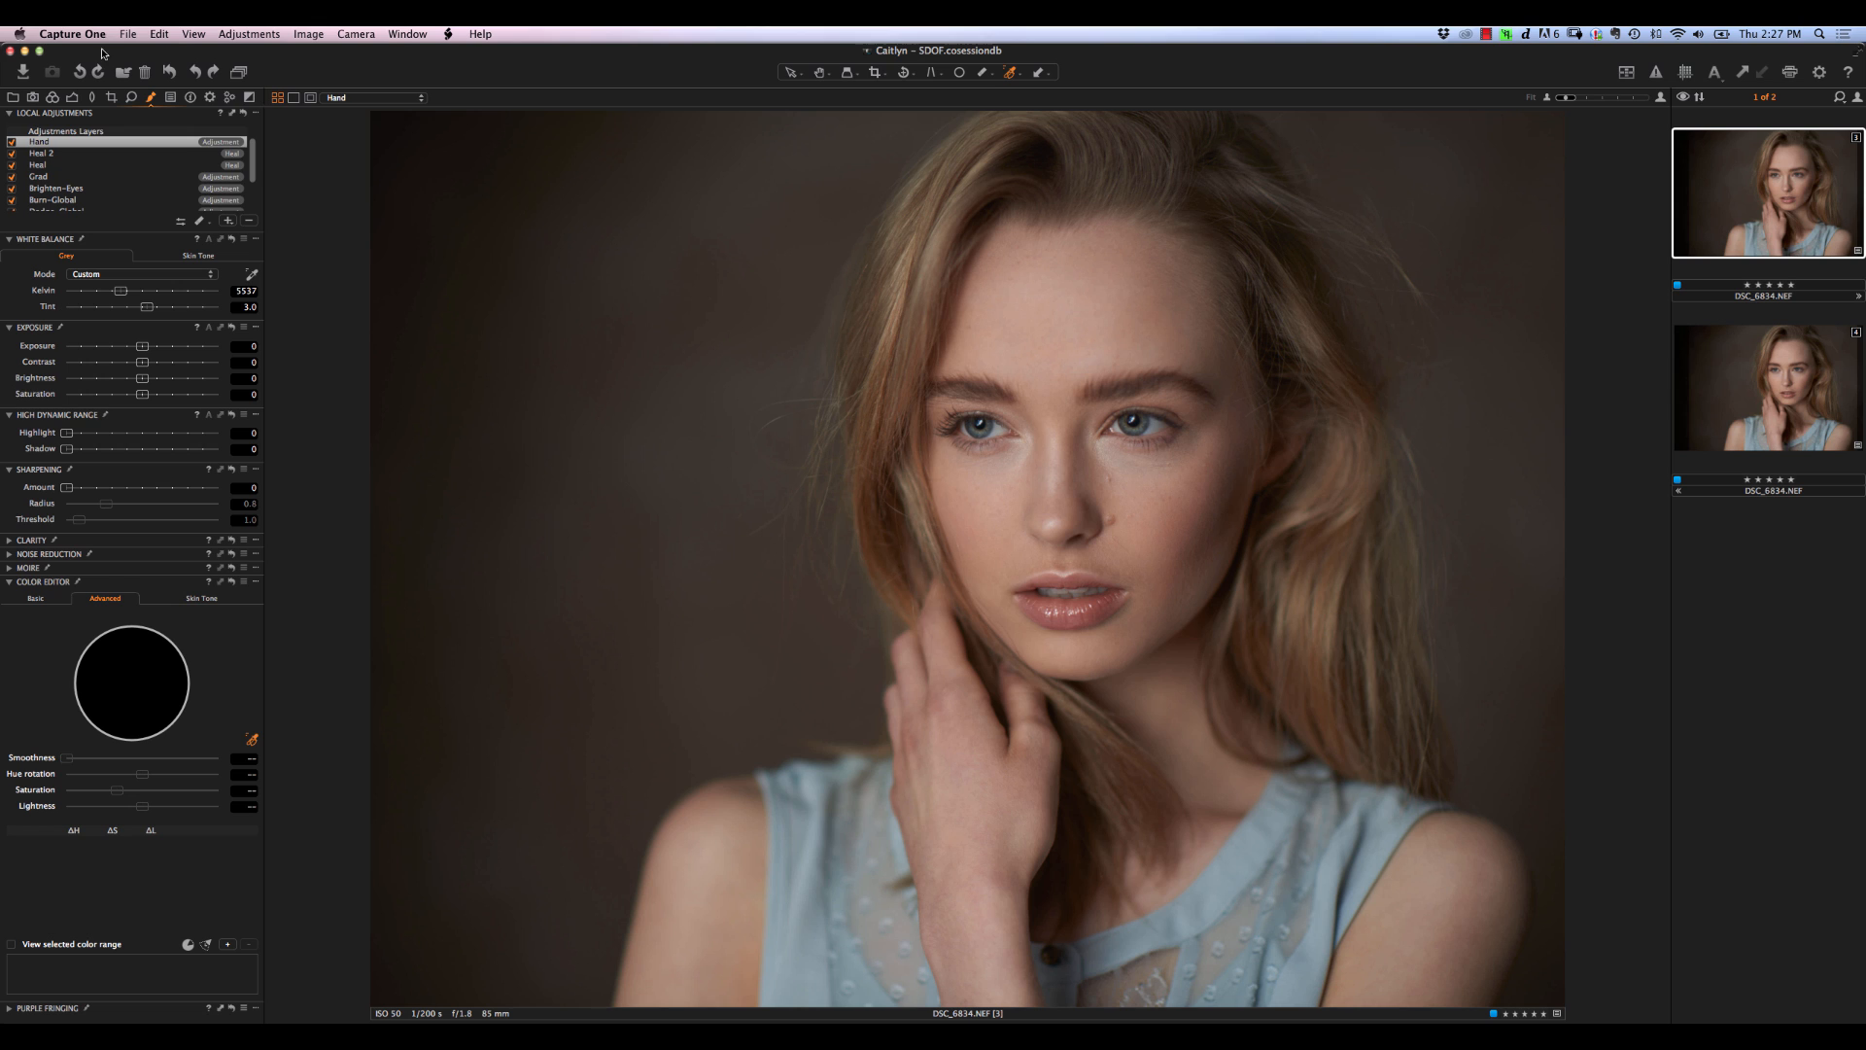
click(53, 98)
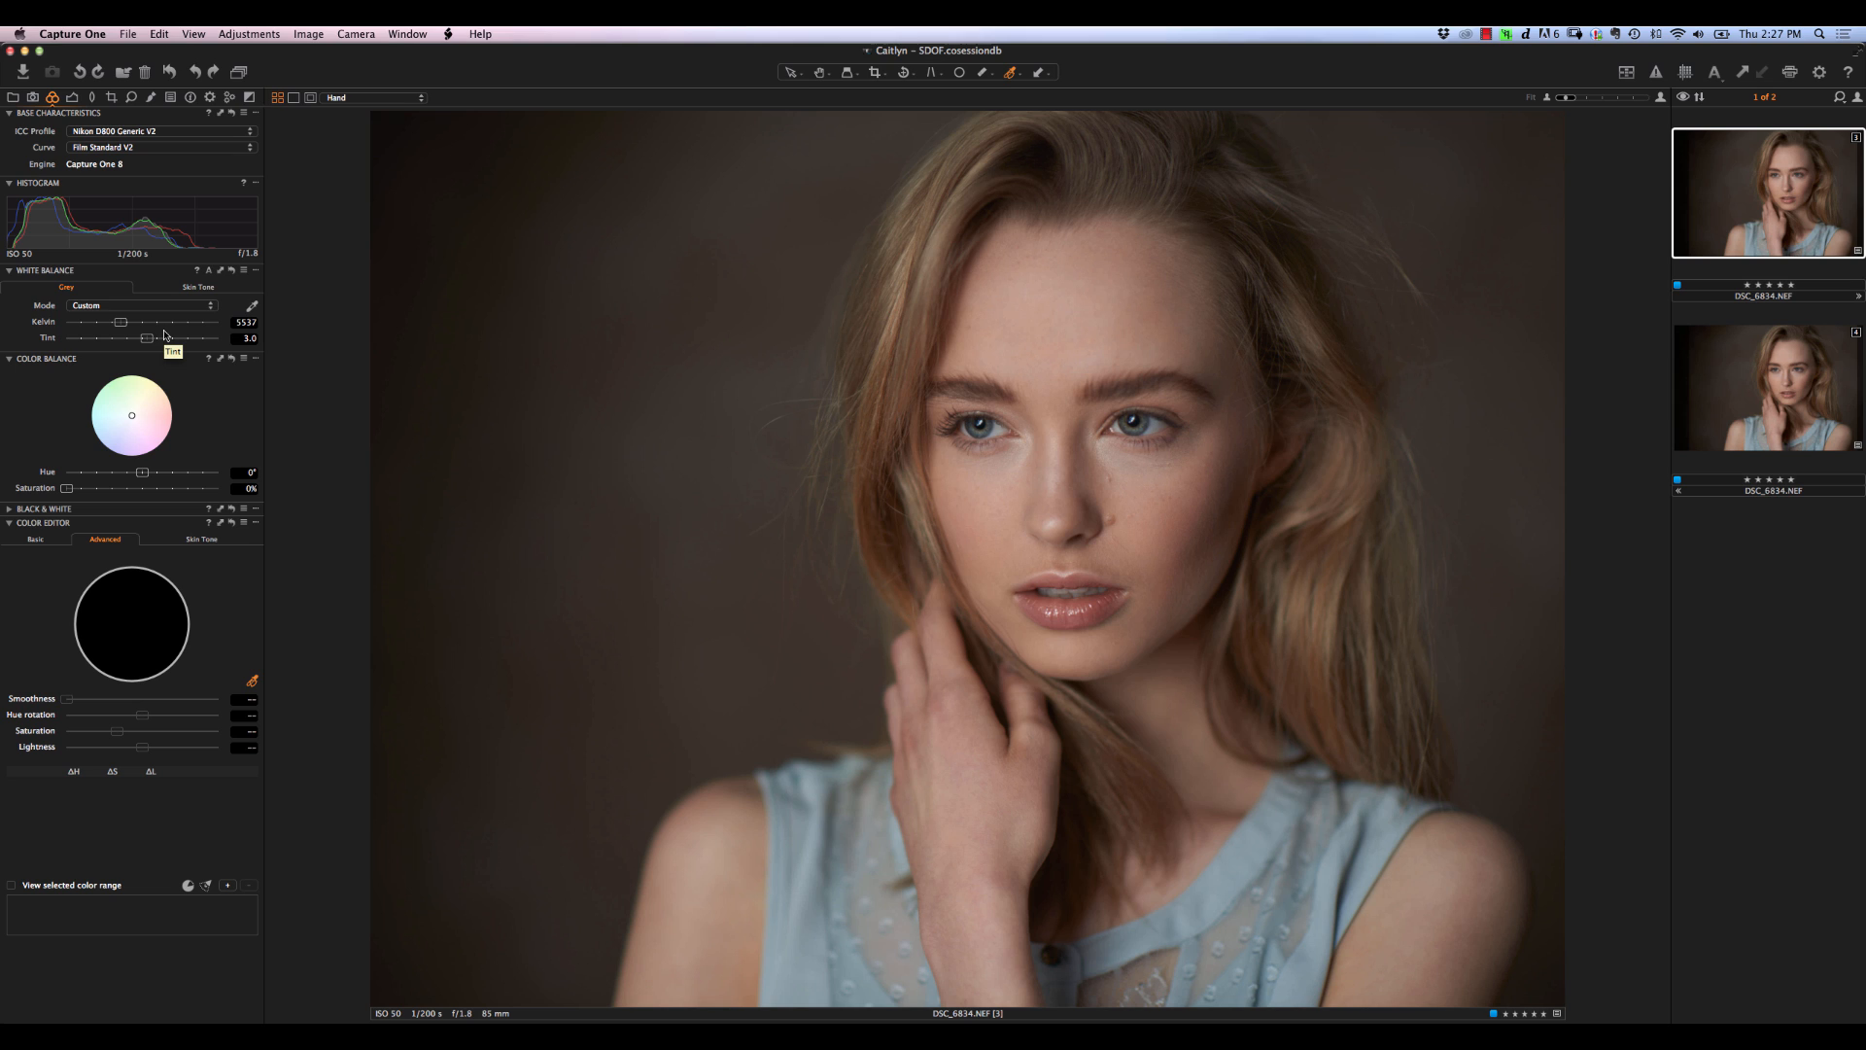
Give the portrait a subtle Color Balance tint with hue 286° and saturation 1%, comparing it with the untinted version
mouse_move(494, 478)
drag(132, 418, 132, 419)
click(233, 360)
key(super+z)
drag(72, 493, 76, 494)
click(252, 679)
drag(76, 489, 73, 489)
Add a new local adjustment layer and name it Top
click(150, 98)
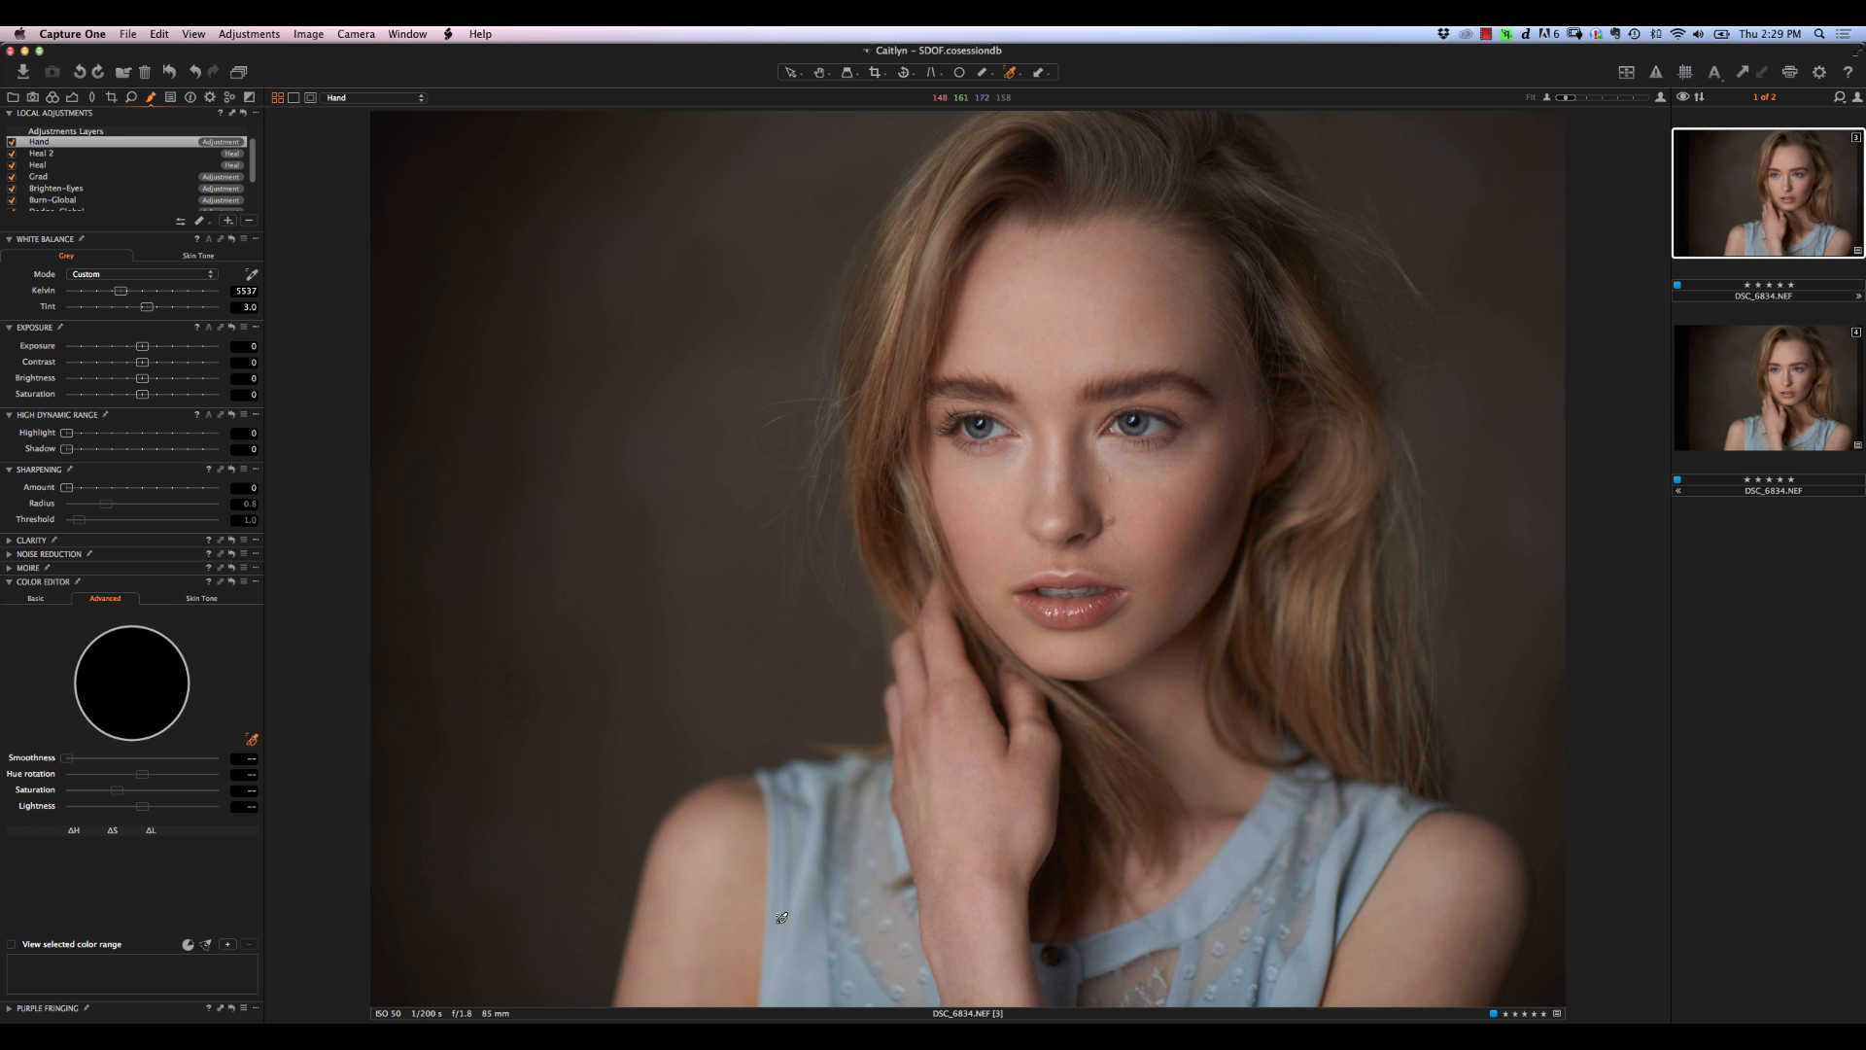
click(232, 224)
click(228, 222)
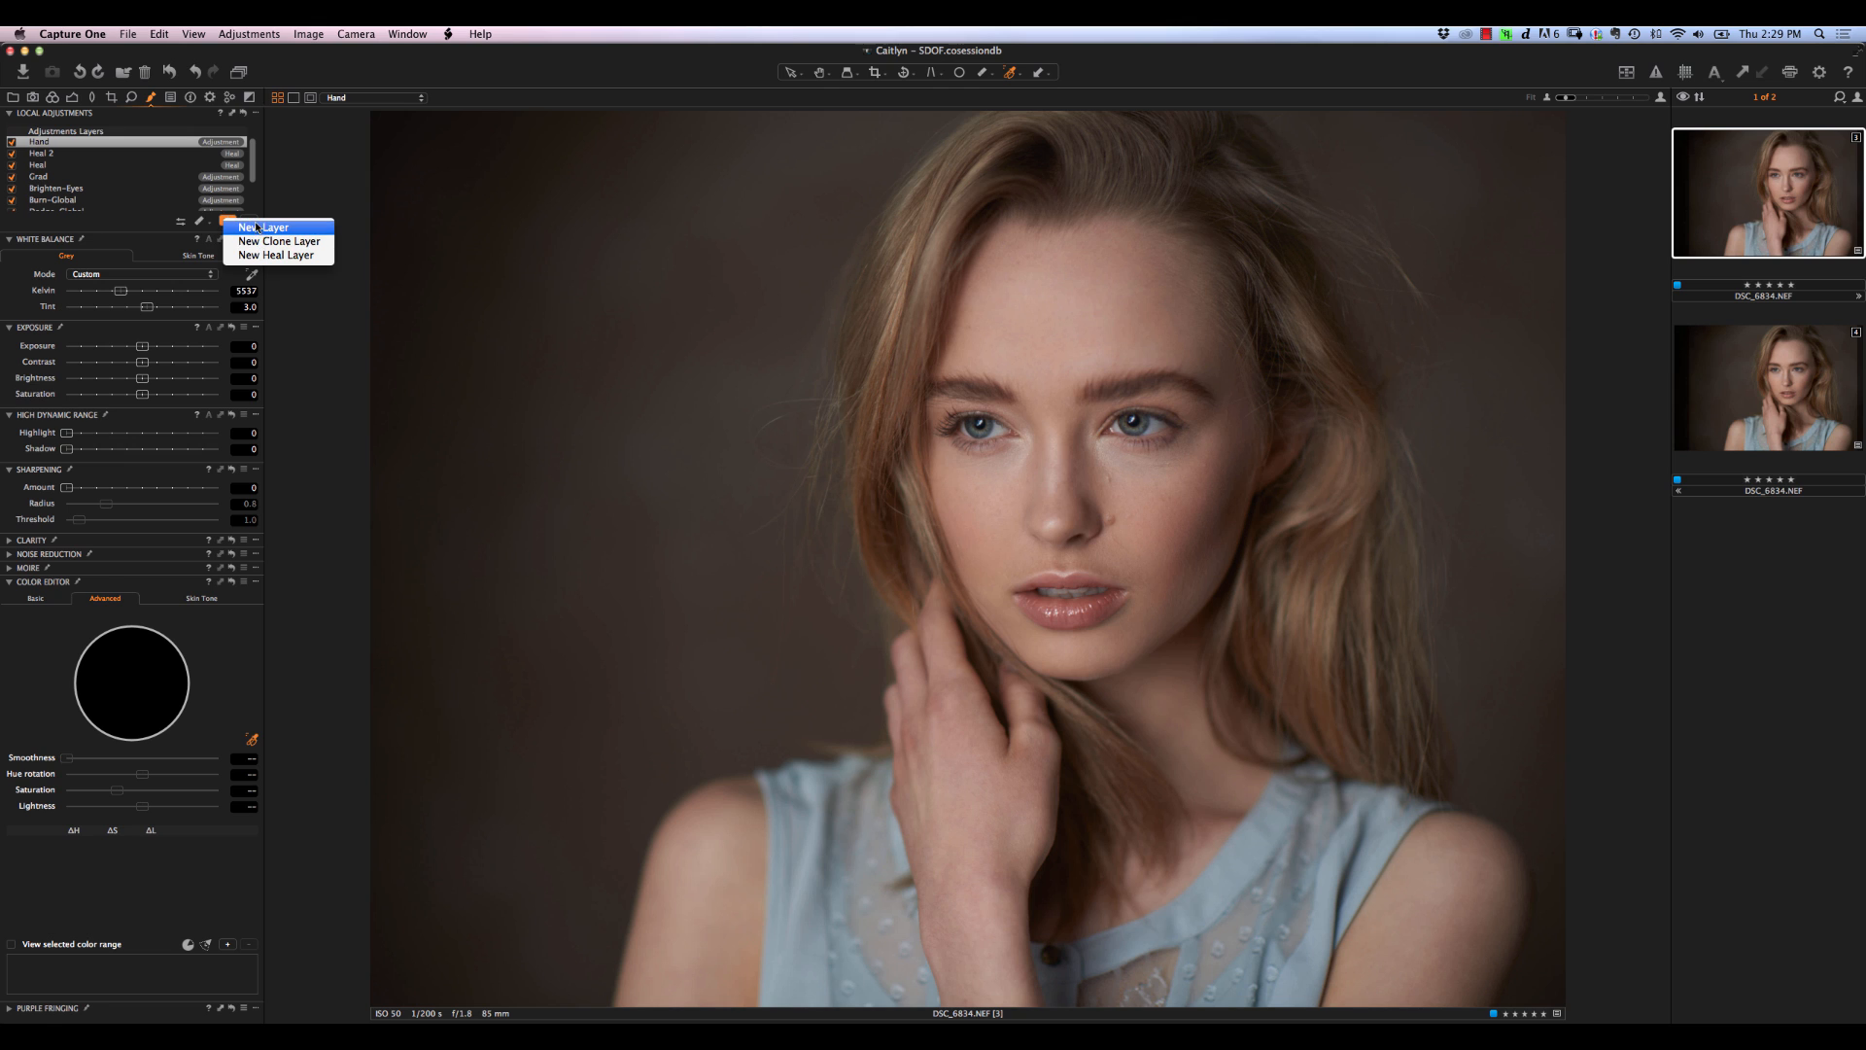
click(257, 226)
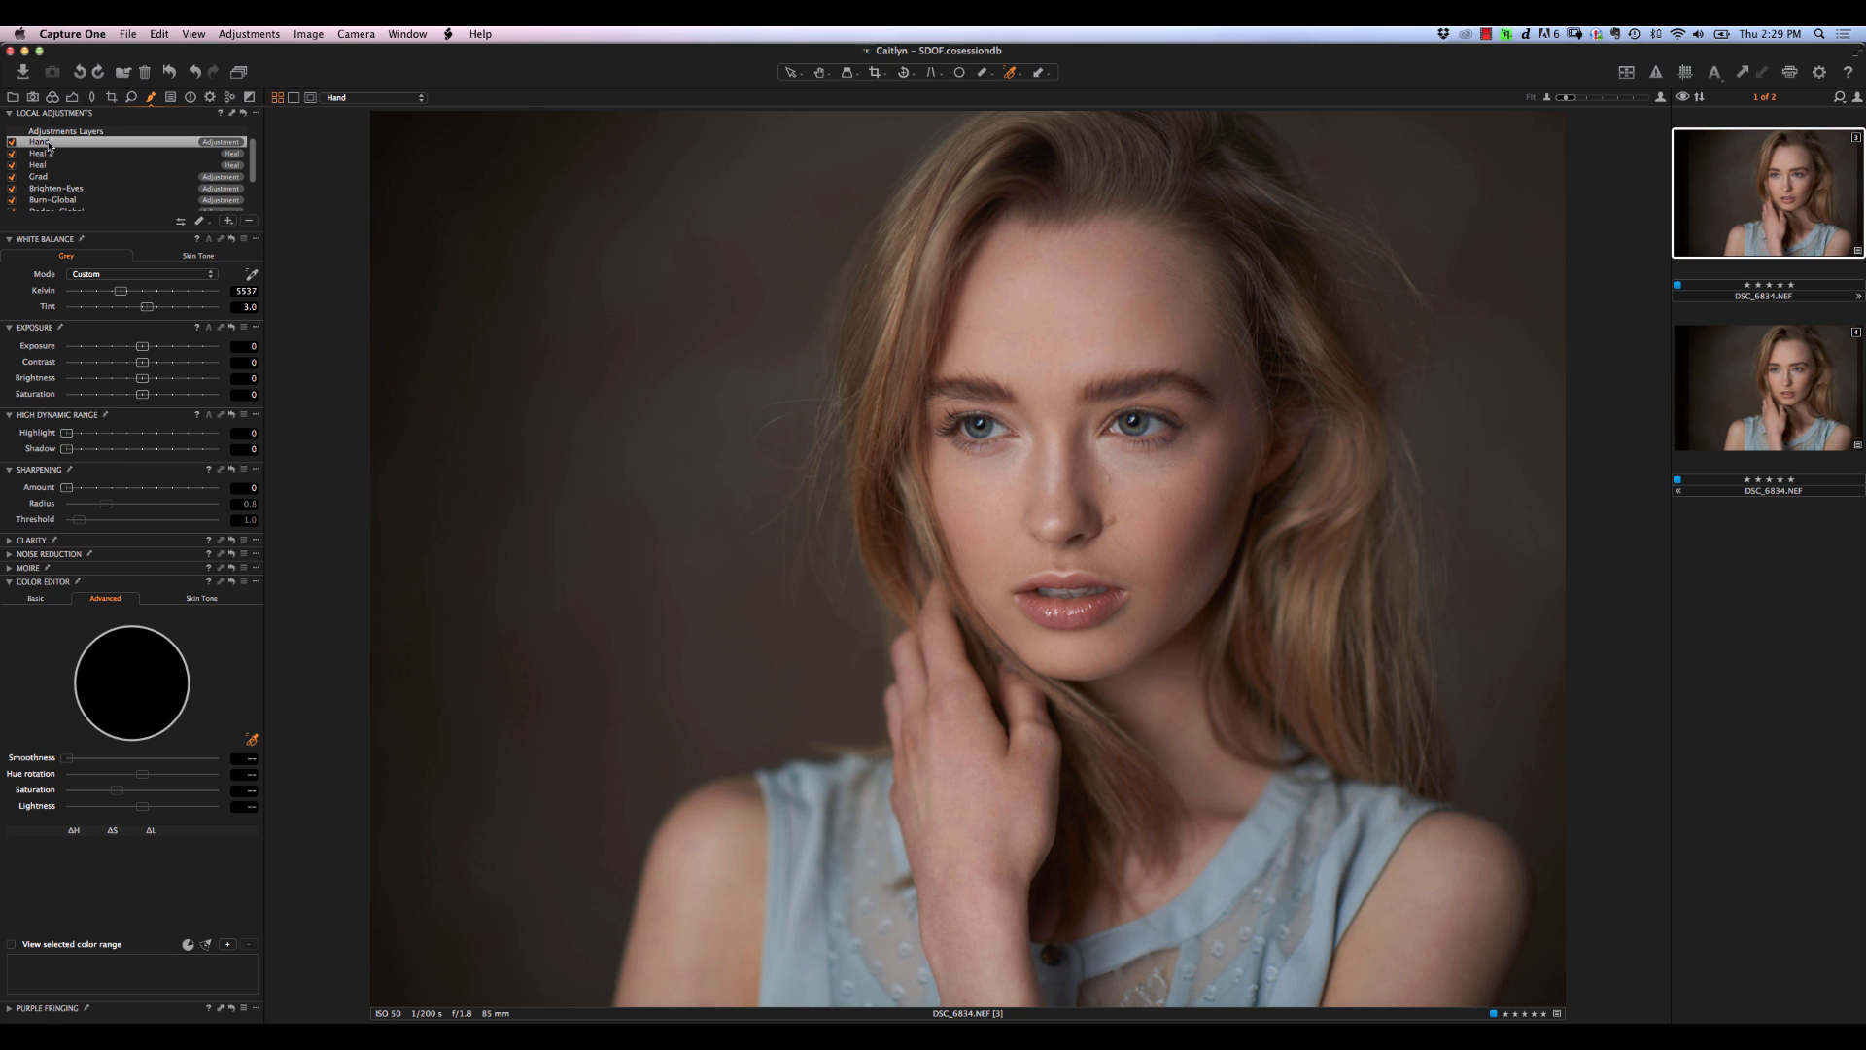
text(T)
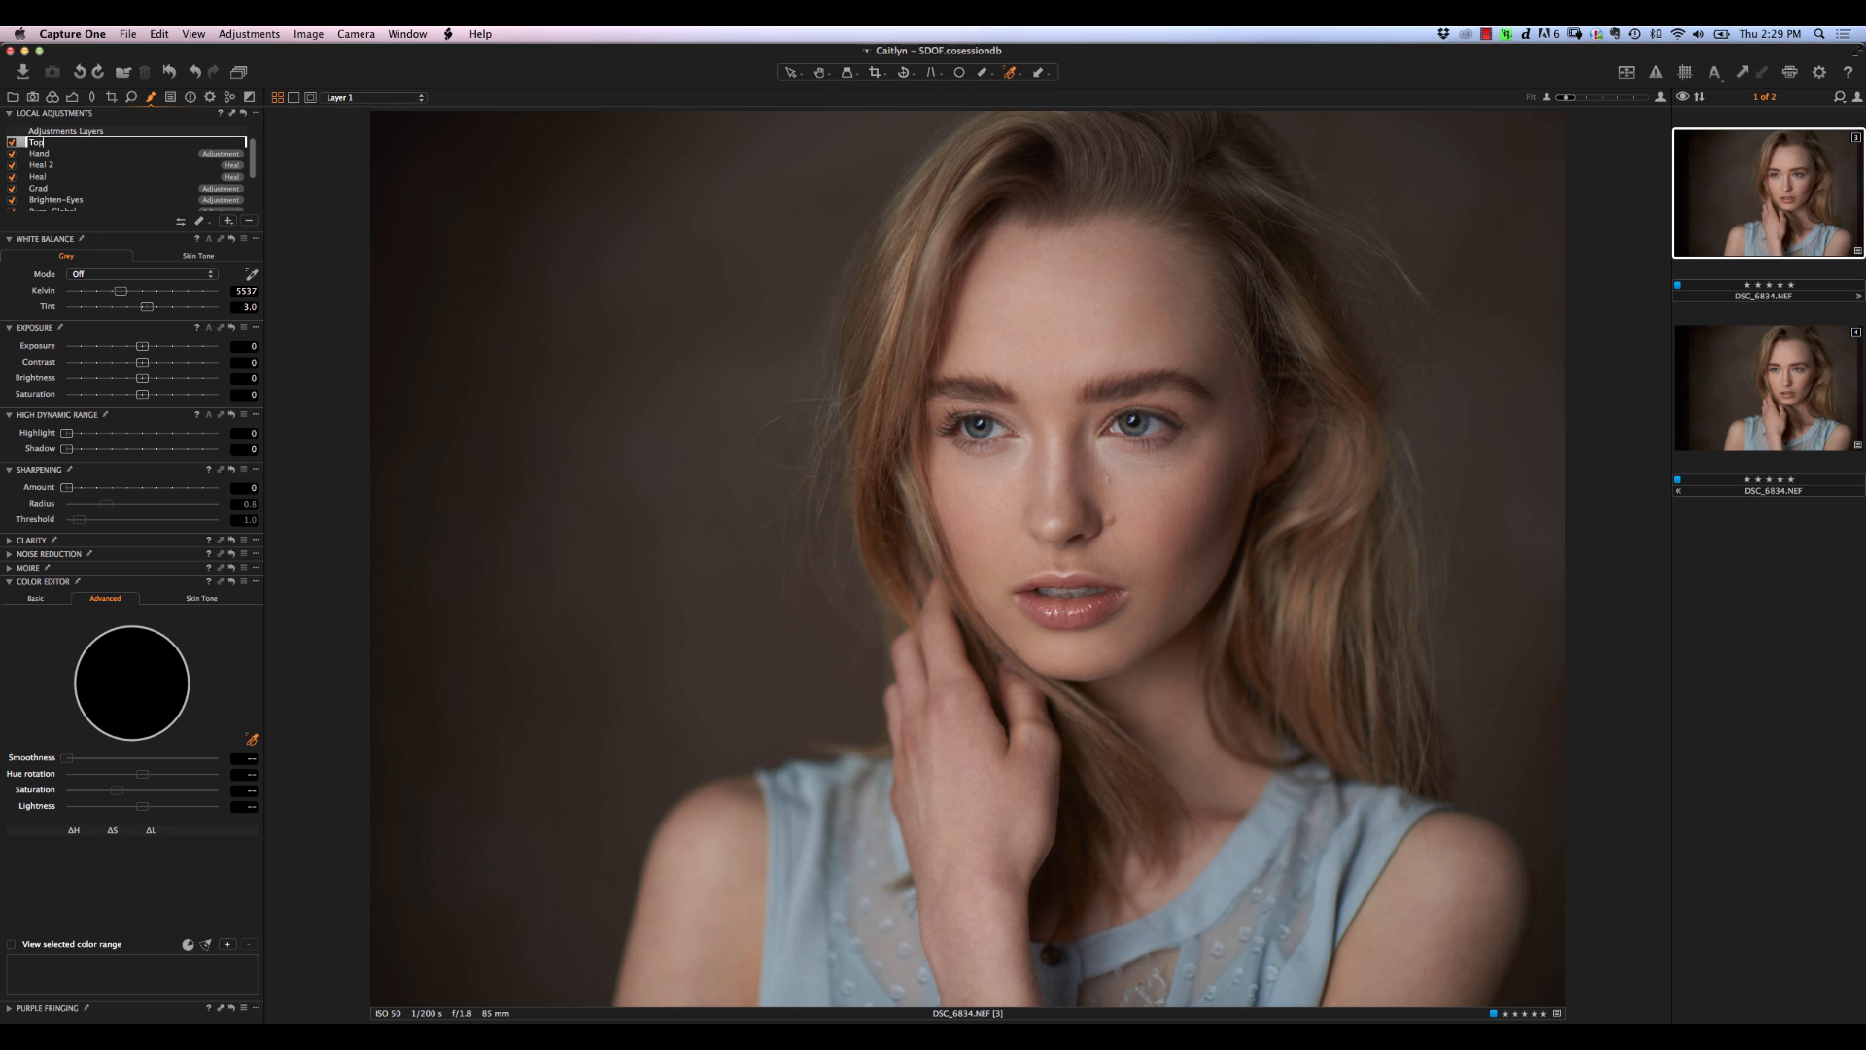
text(op)
key(Return)
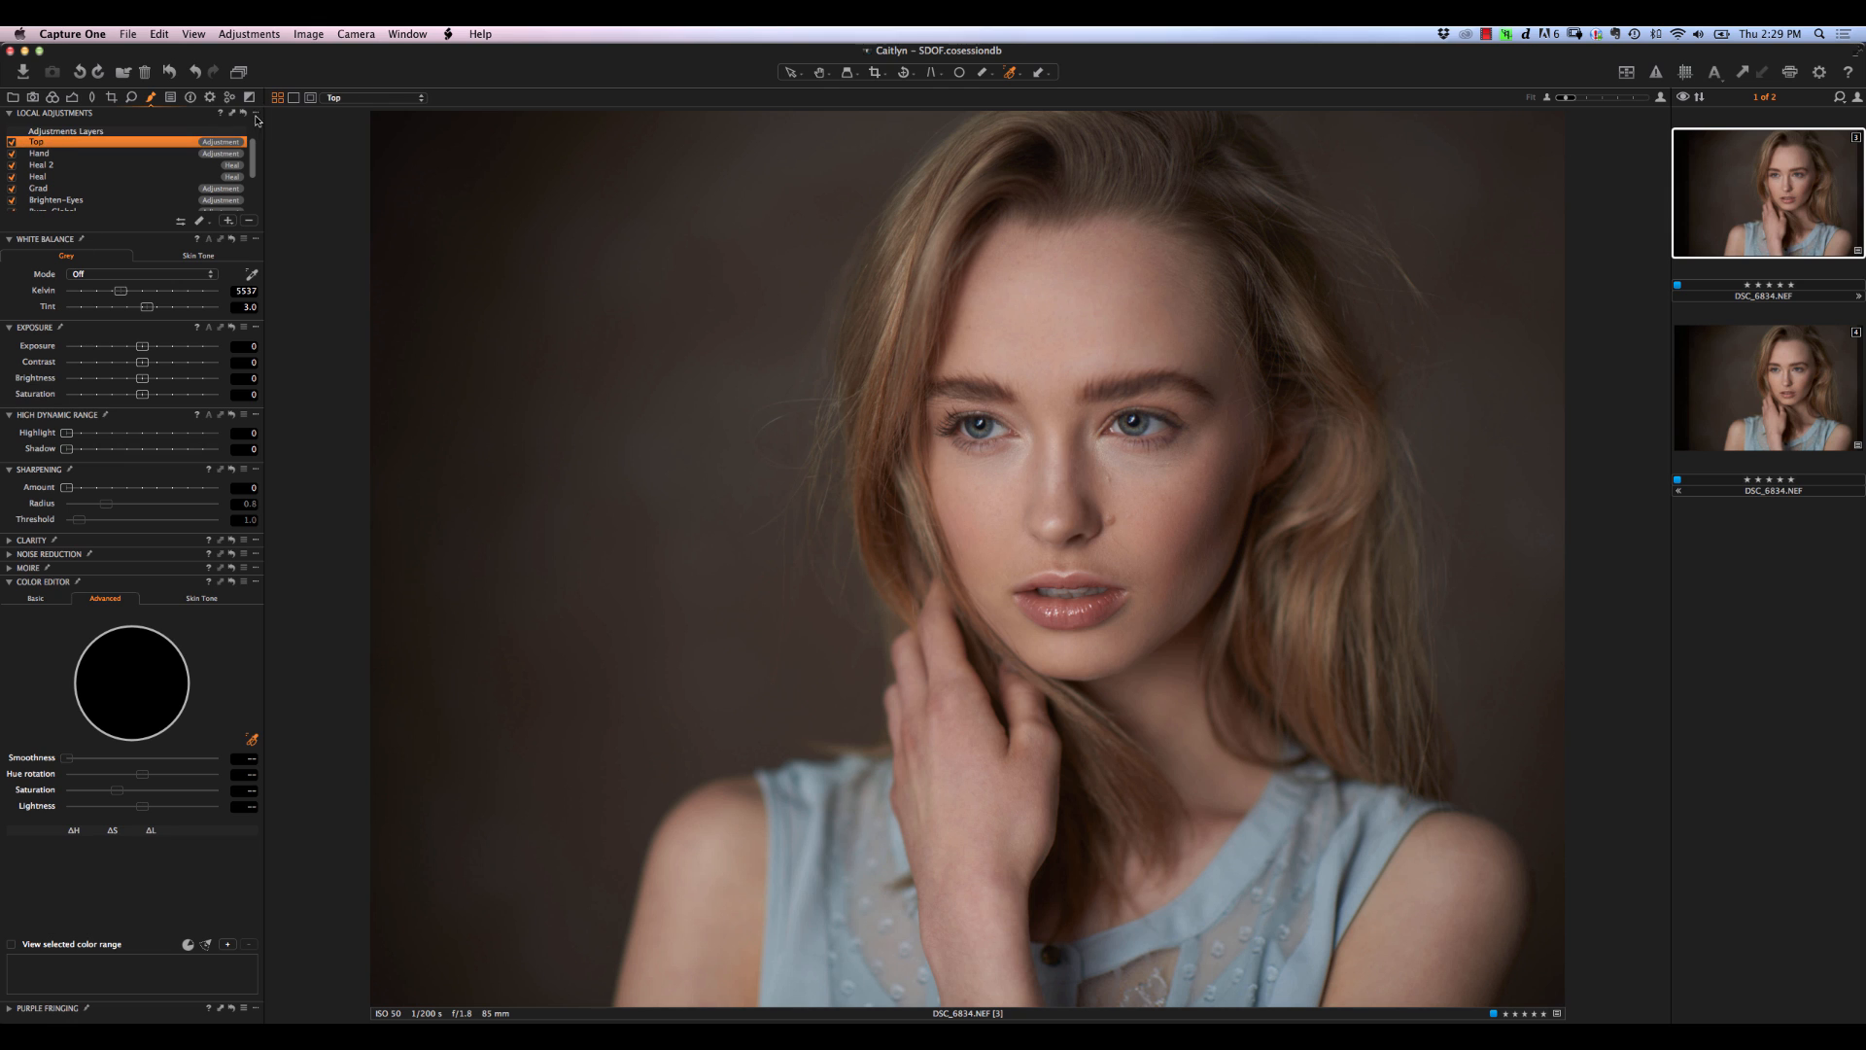
Invert the Top layer's mask so it covers the whole image, and display the mask
click(256, 114)
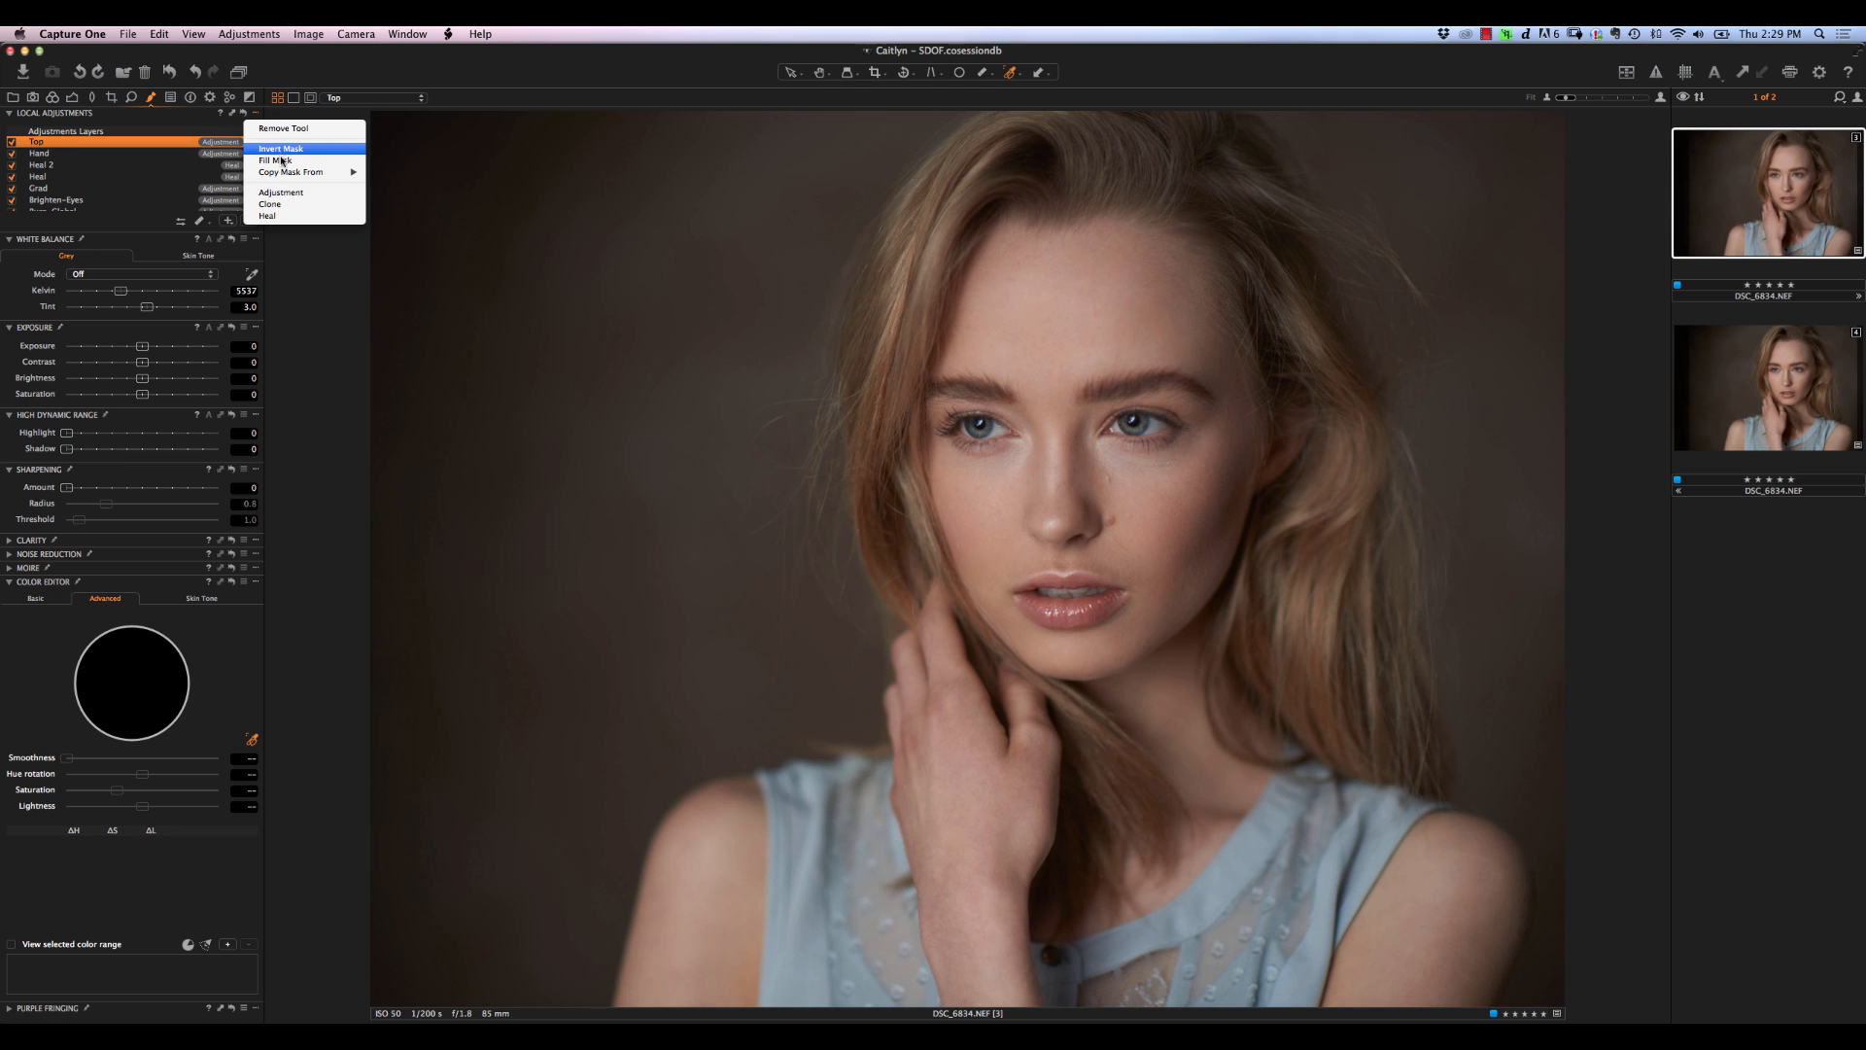
click(281, 151)
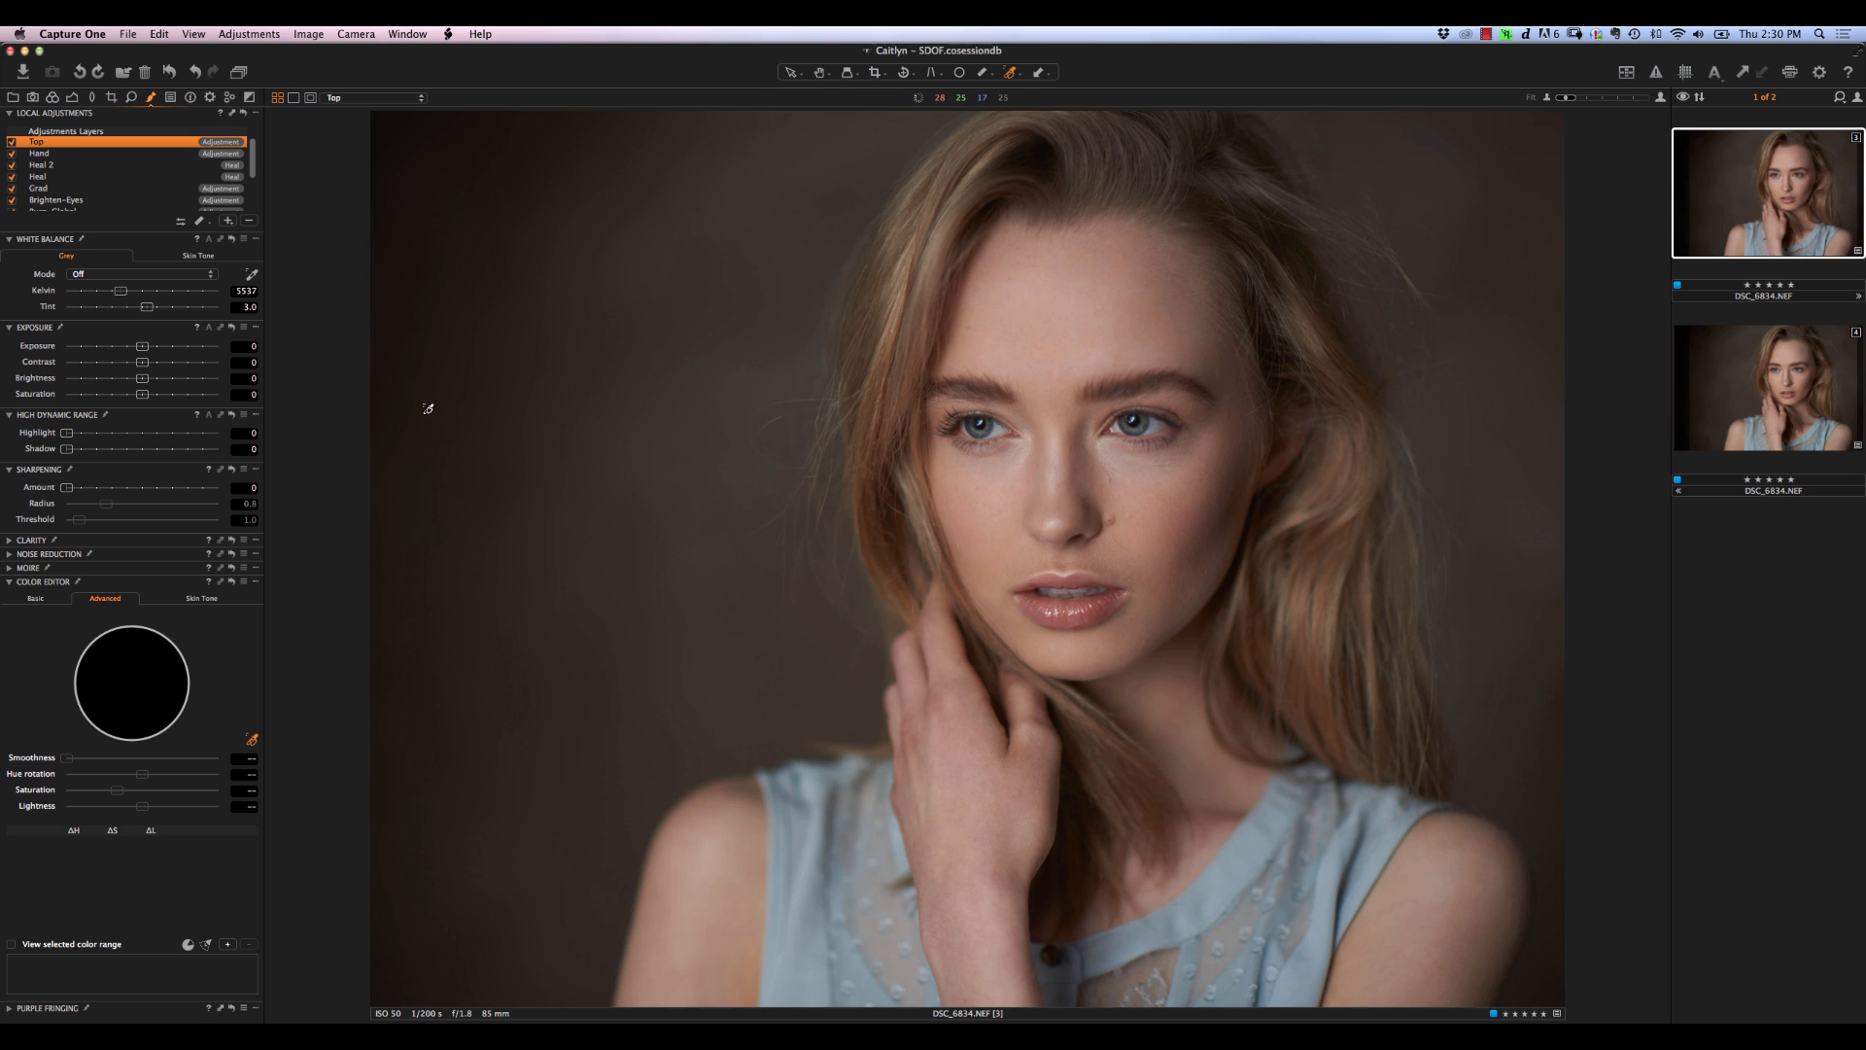
key(m)
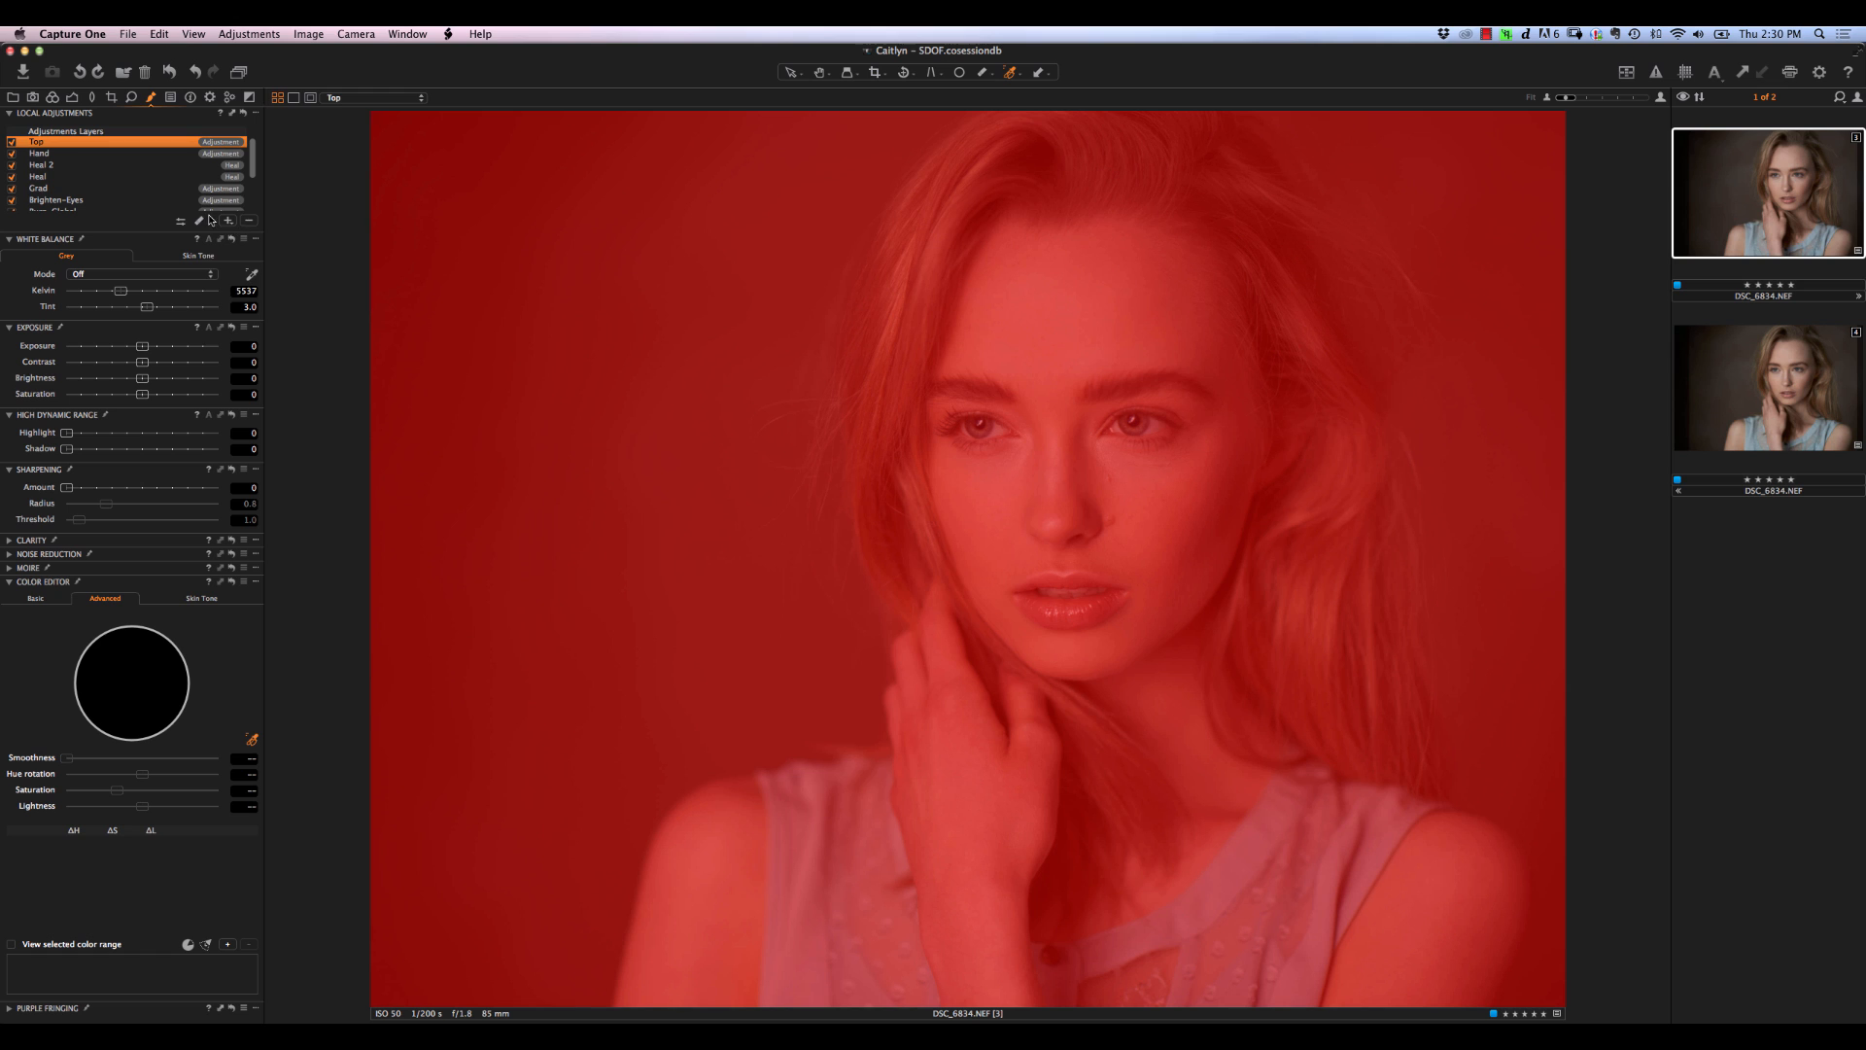
Erase the Top layer's mask over both eyes with the eraser using pen pressure, and hide the mask overlay
click(200, 221)
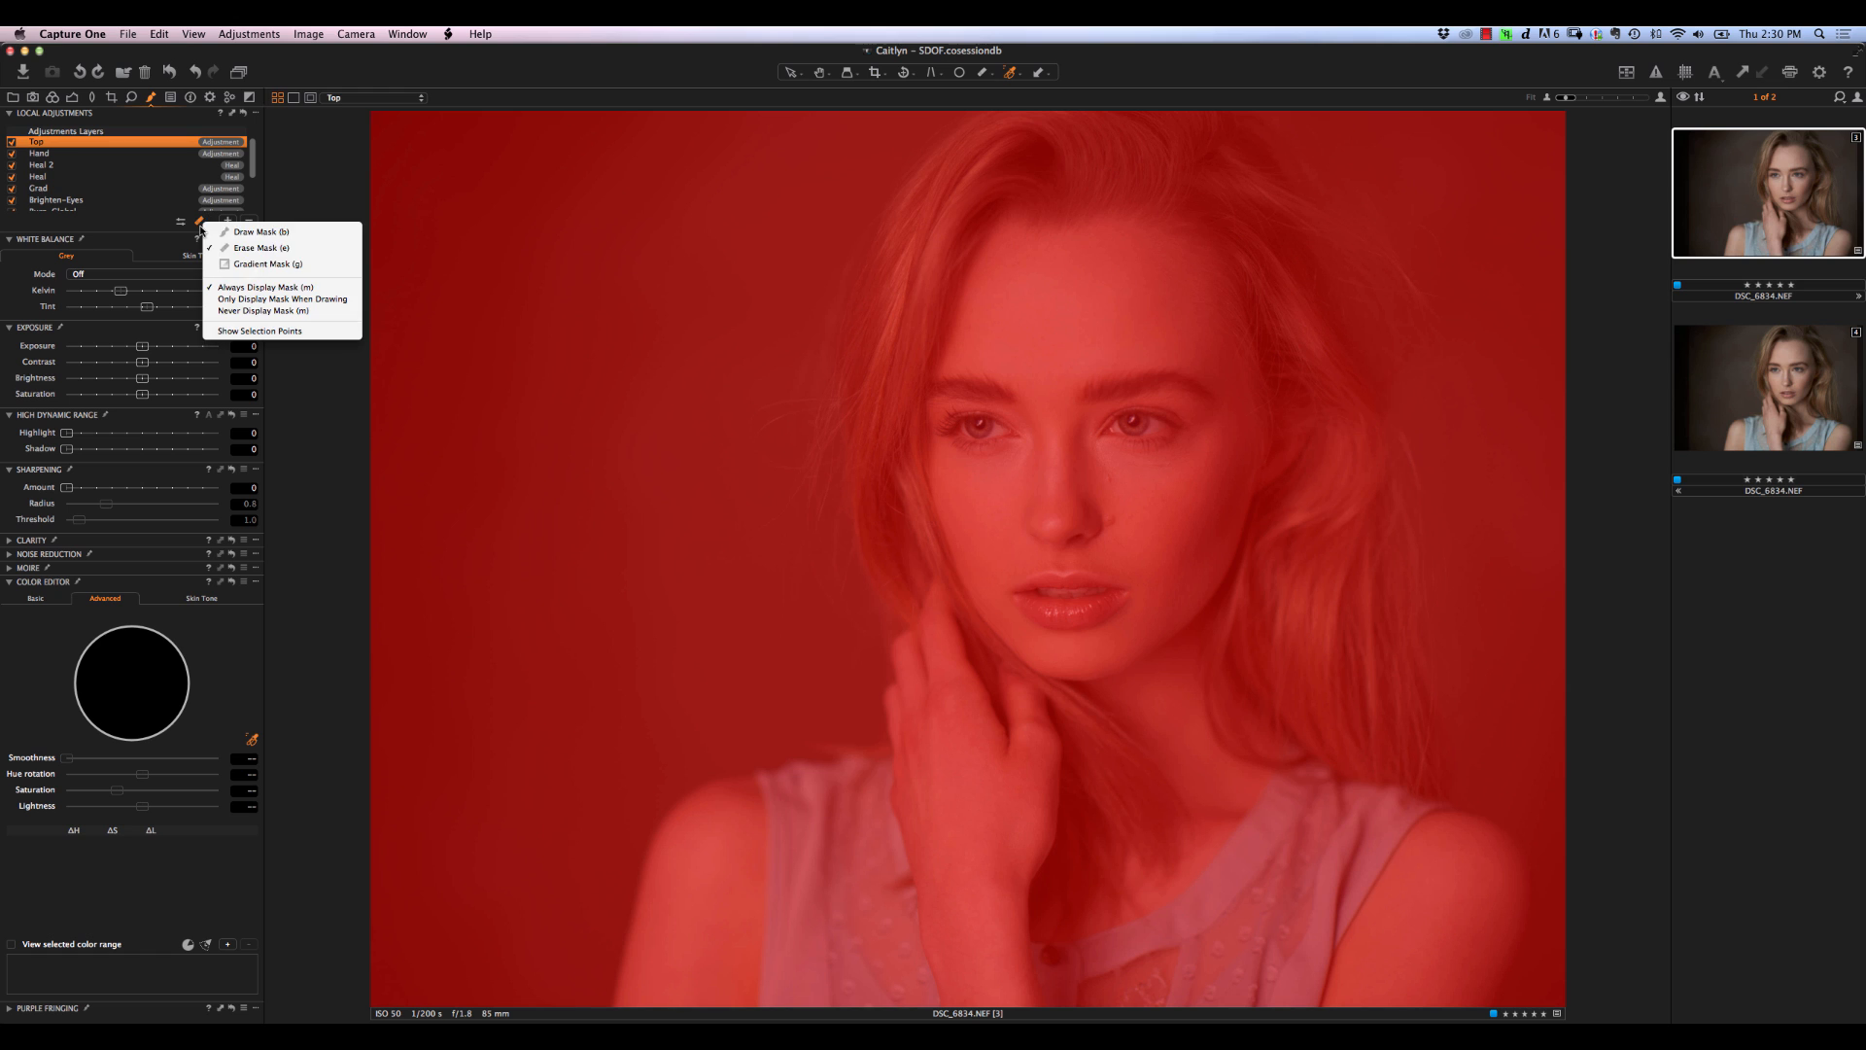
click(251, 249)
right_click(982, 432)
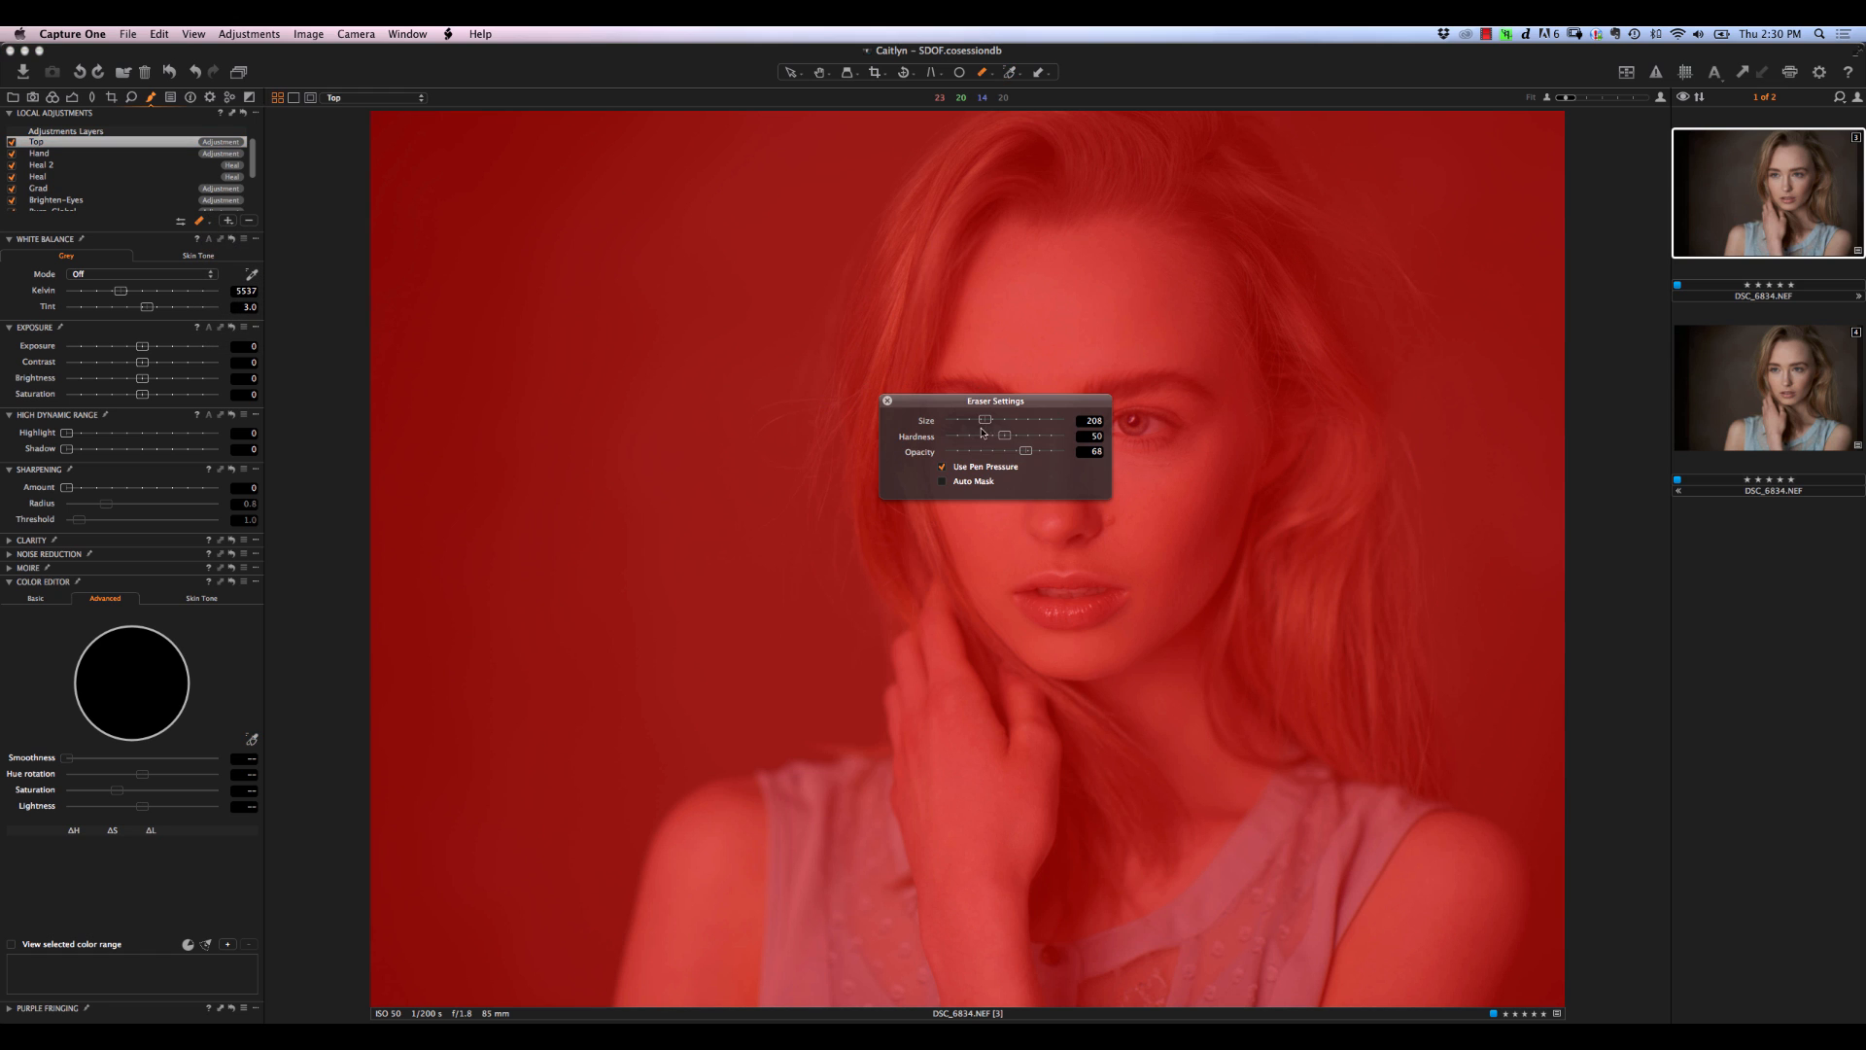
click(1022, 451)
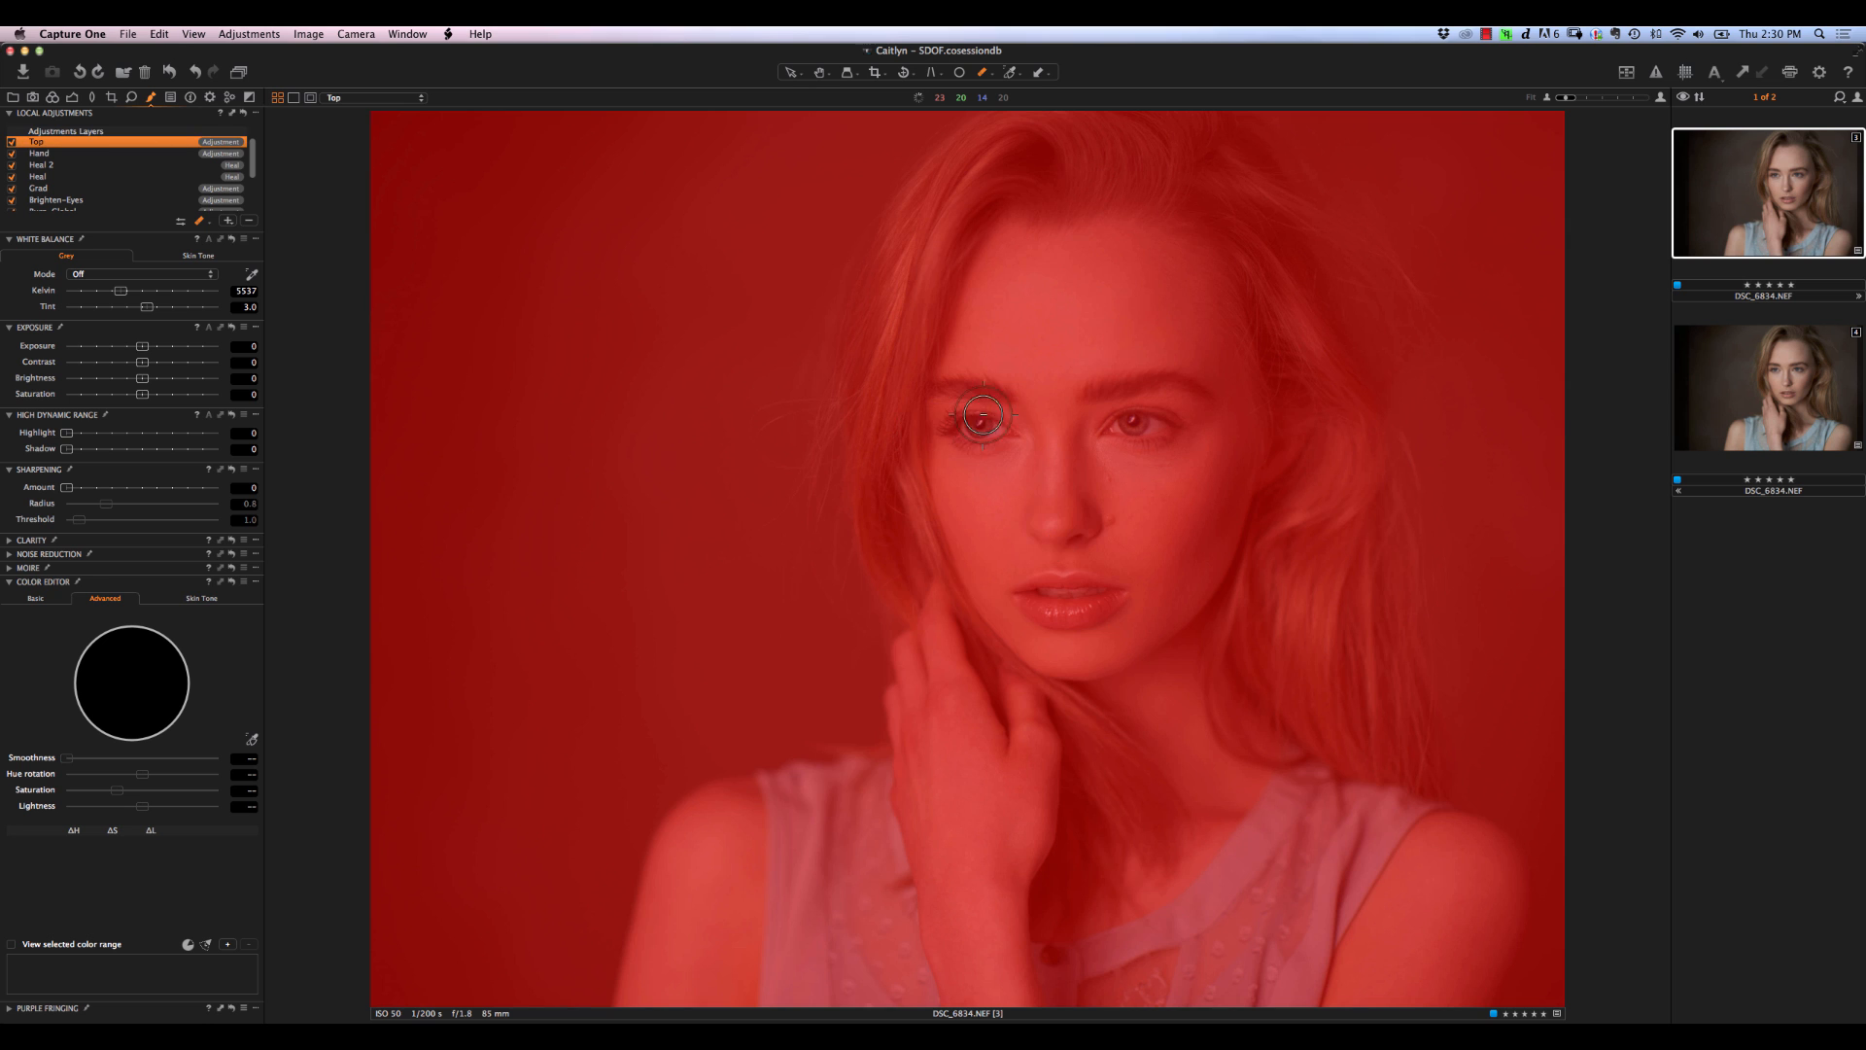
drag(982, 416, 982, 425)
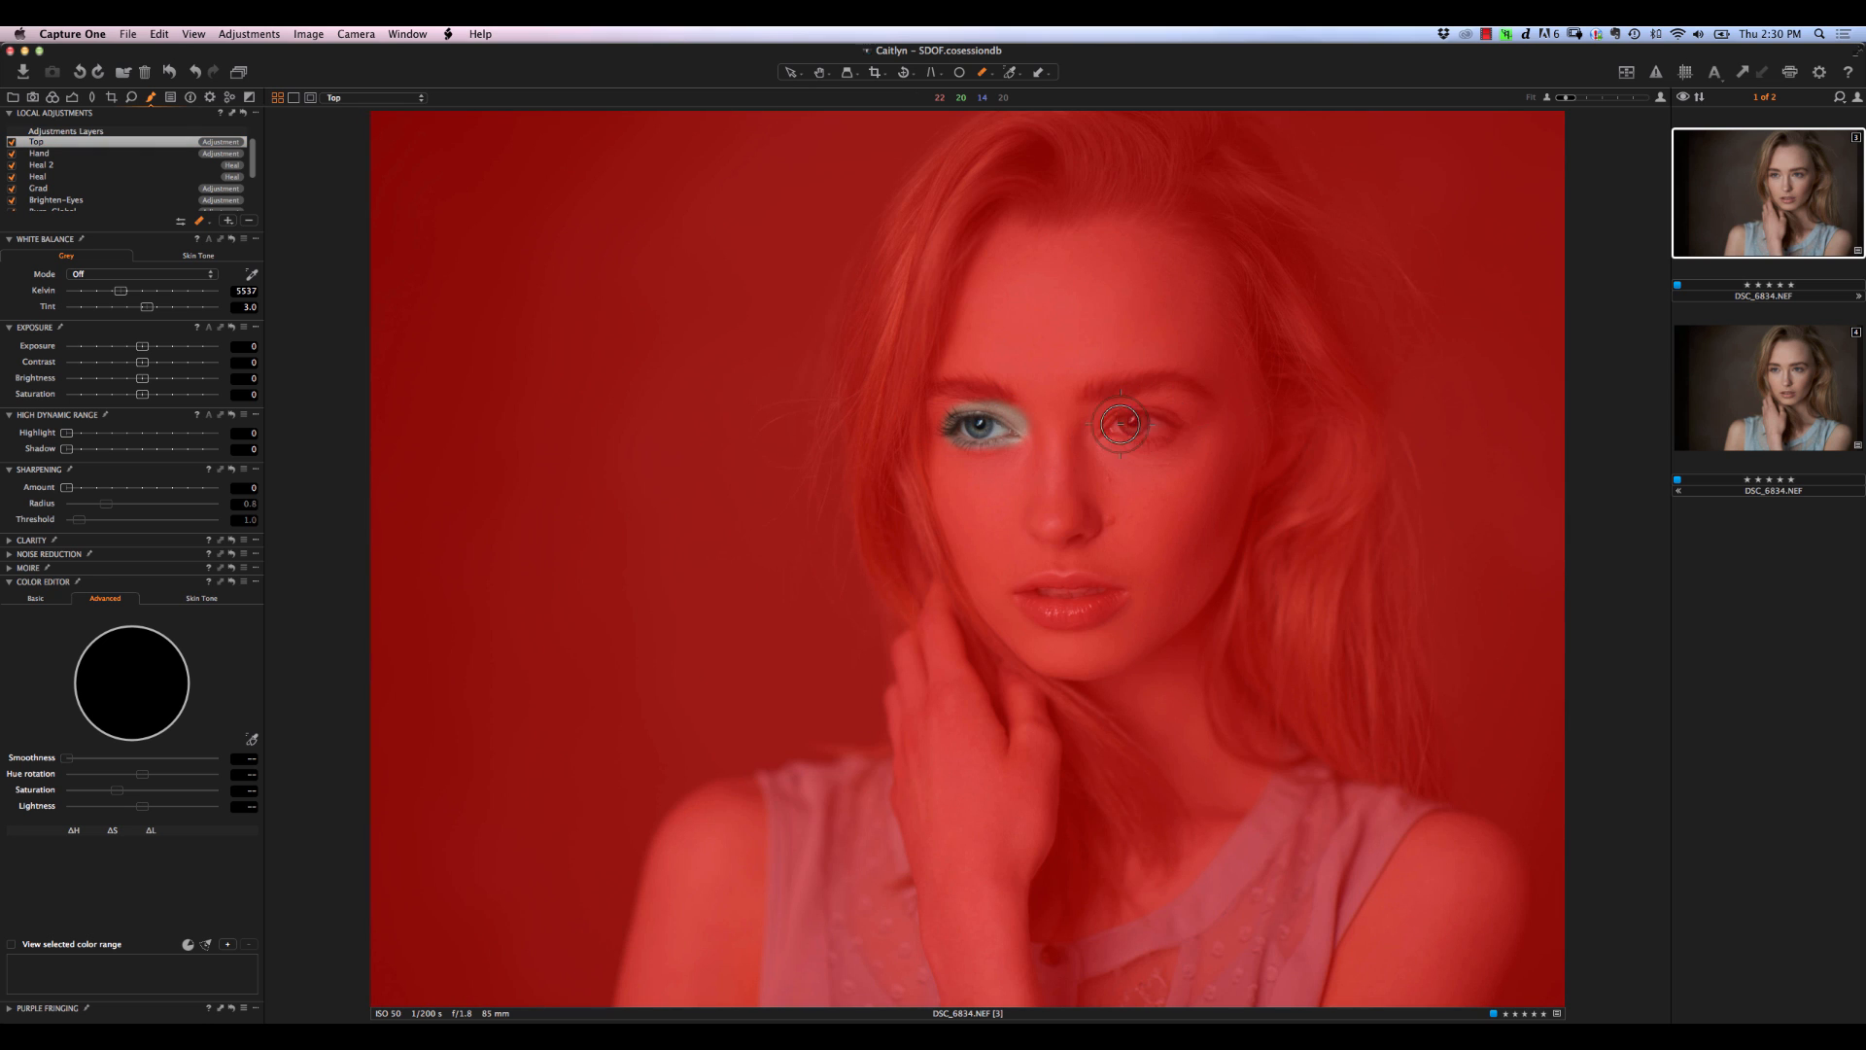
drag(1121, 423, 1219, 435)
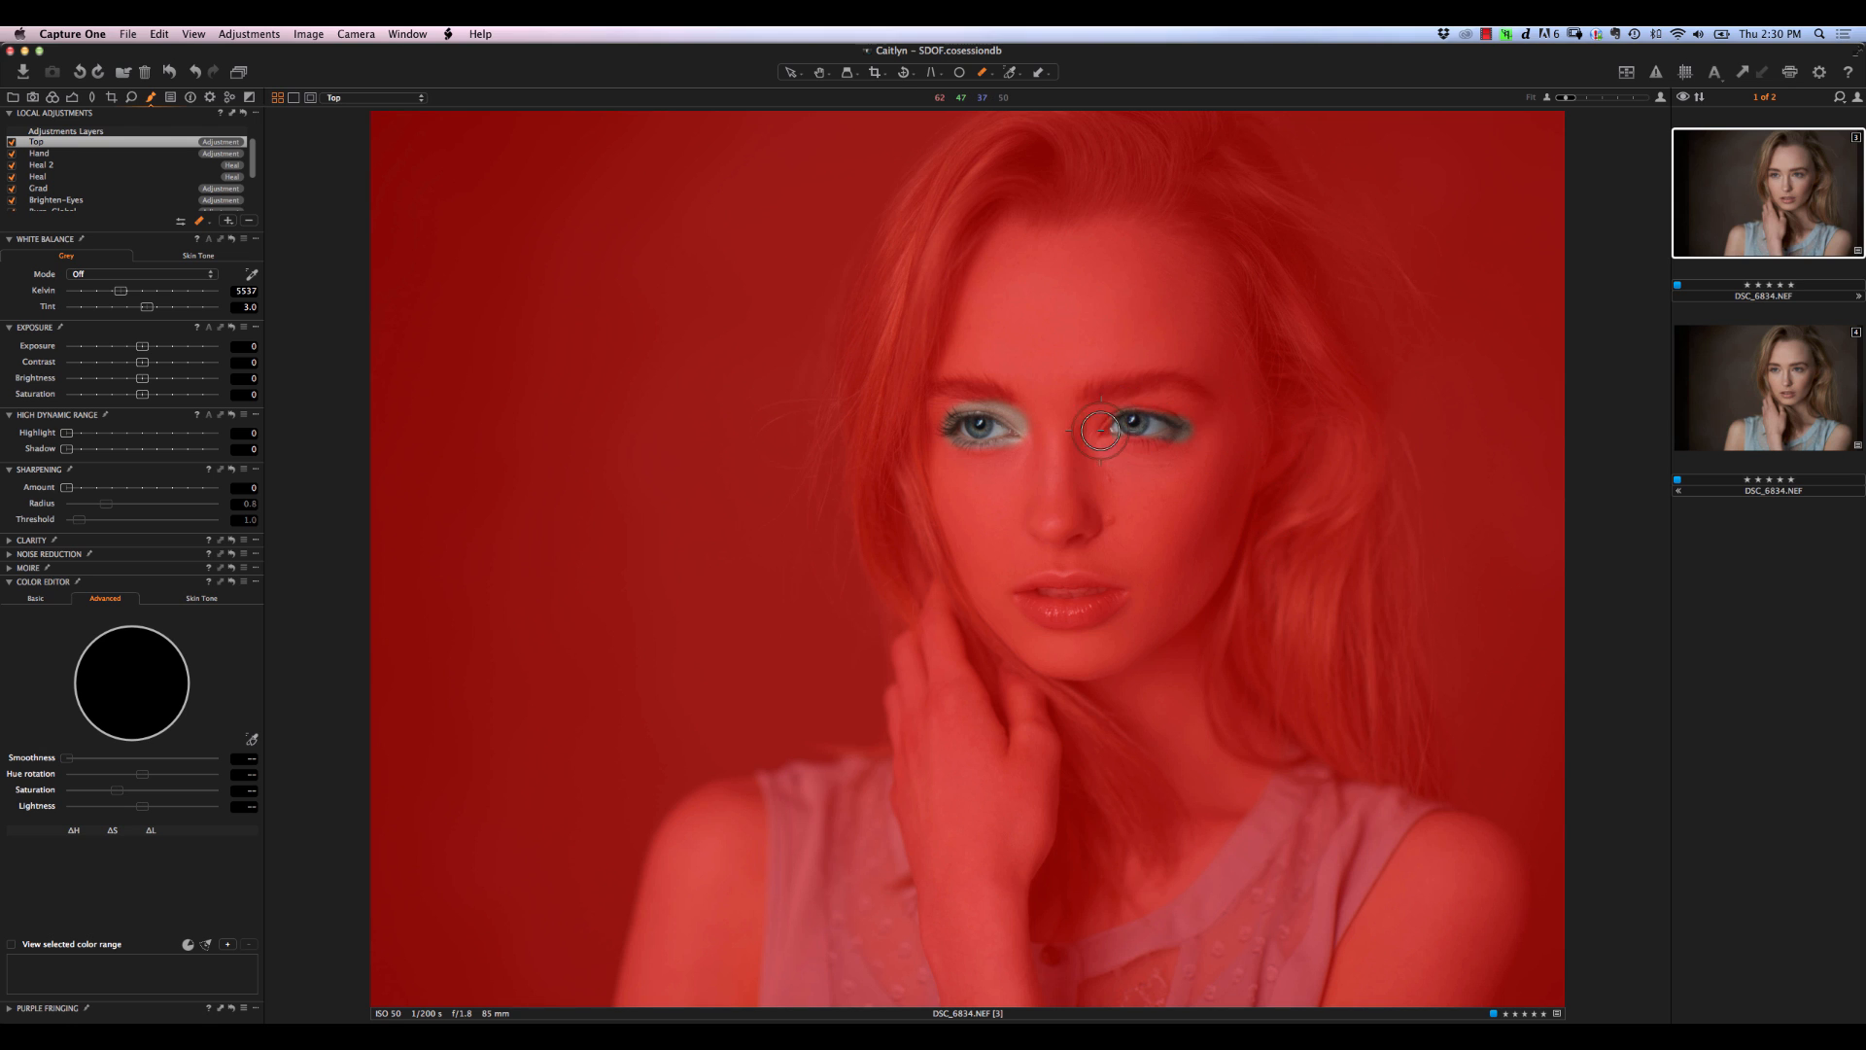
drag(1100, 430, 1157, 431)
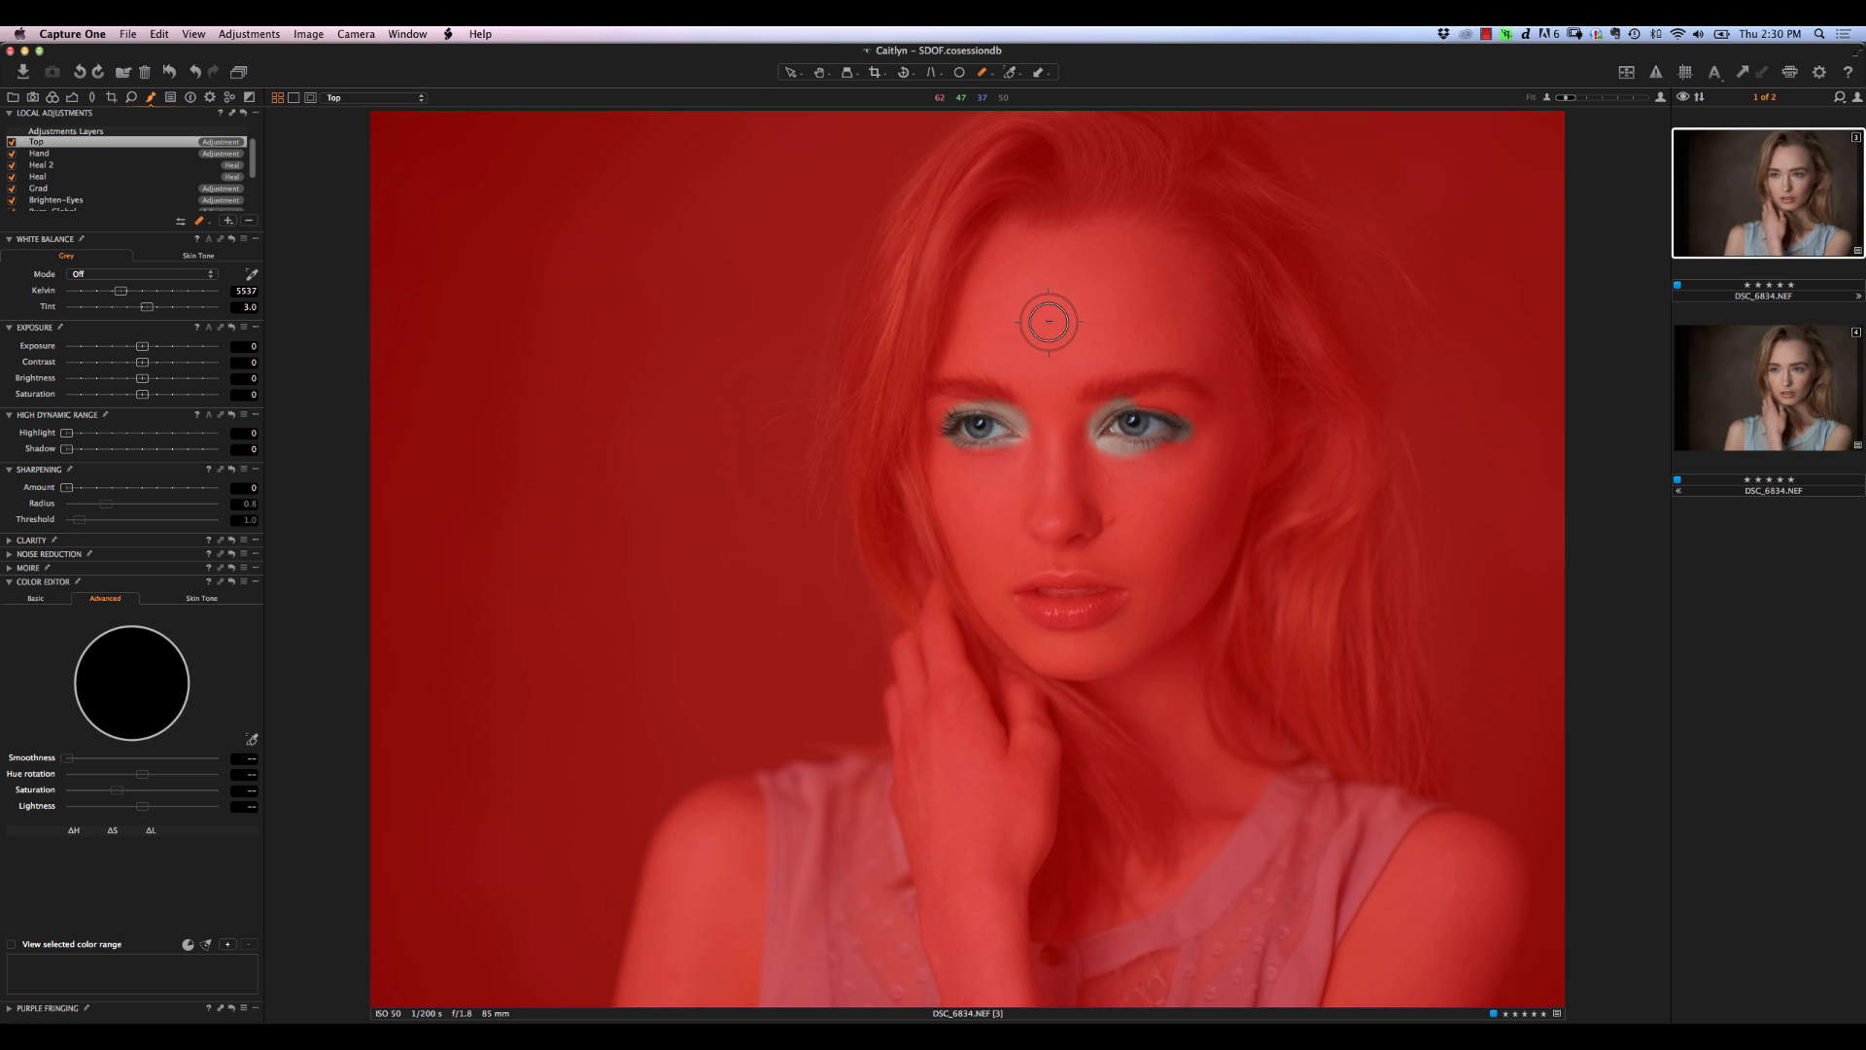
key(m)
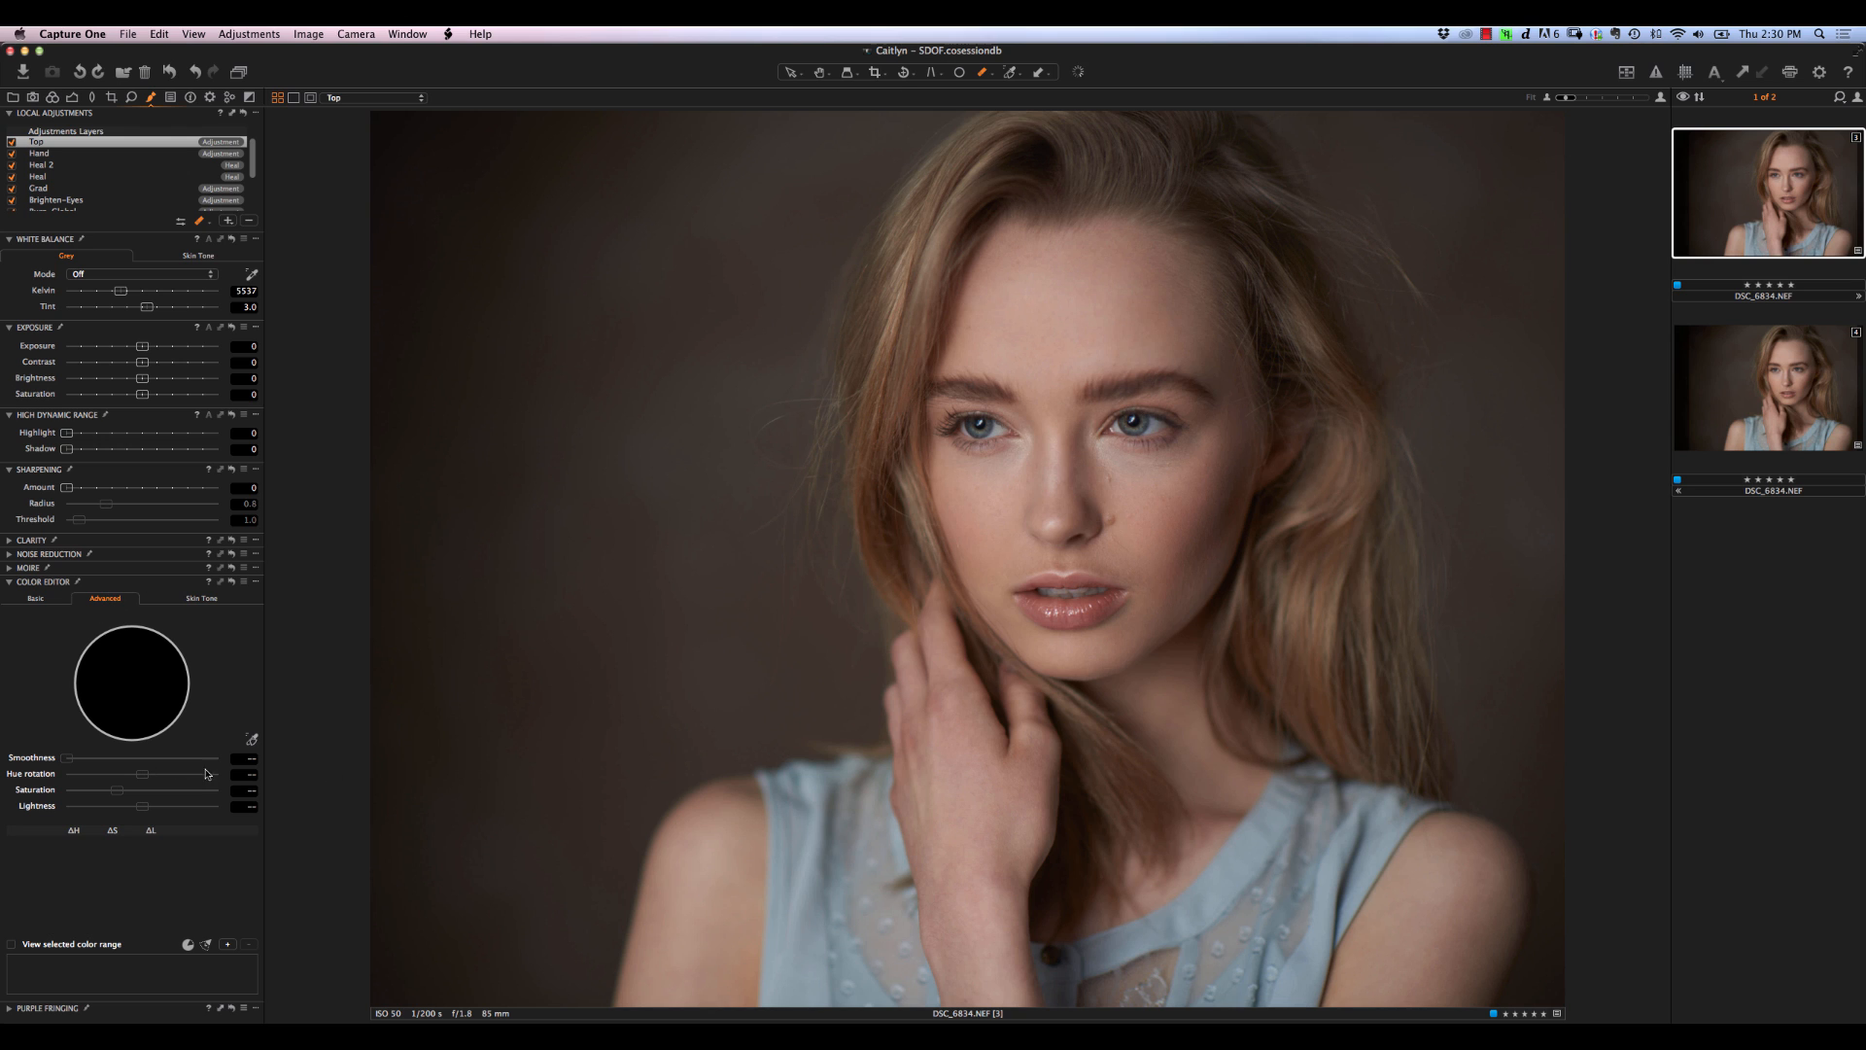
Sample the blue of the dress in the advanced Color Editor and refine the sampled colour range on the colour wheel
click(252, 739)
click(816, 866)
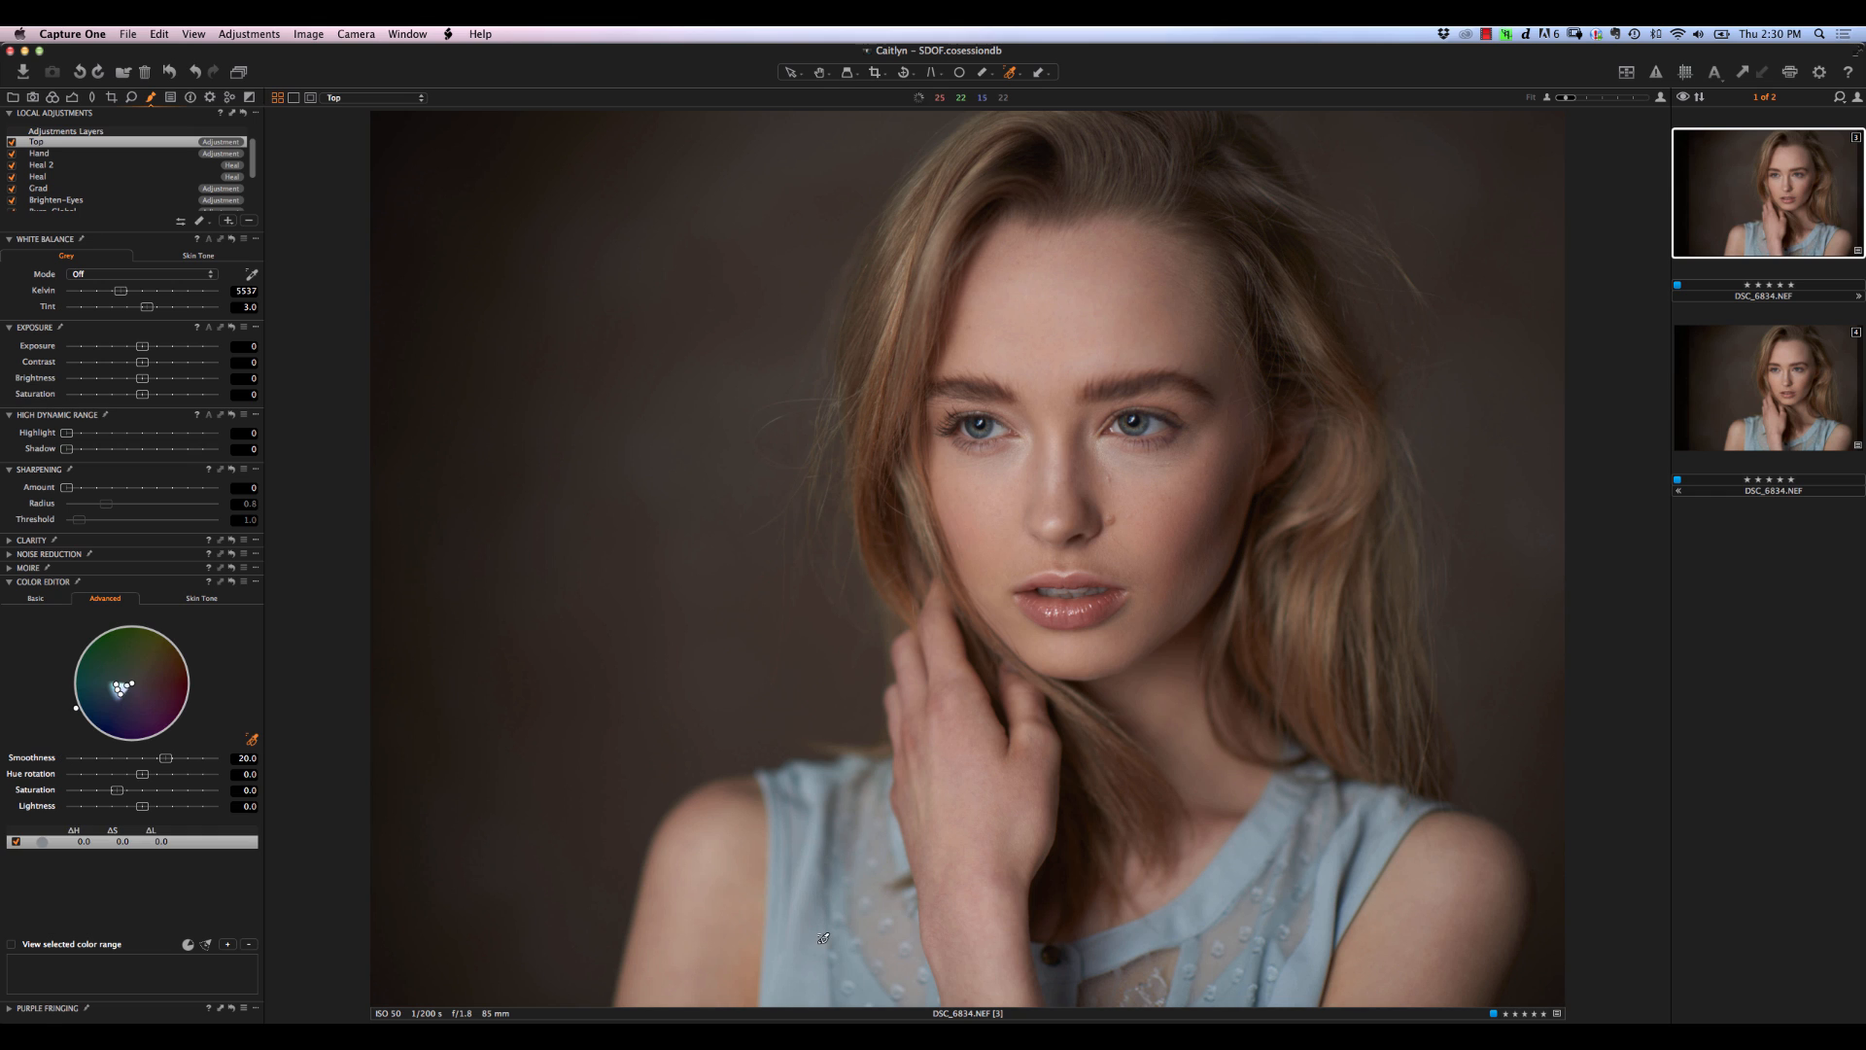
click(114, 692)
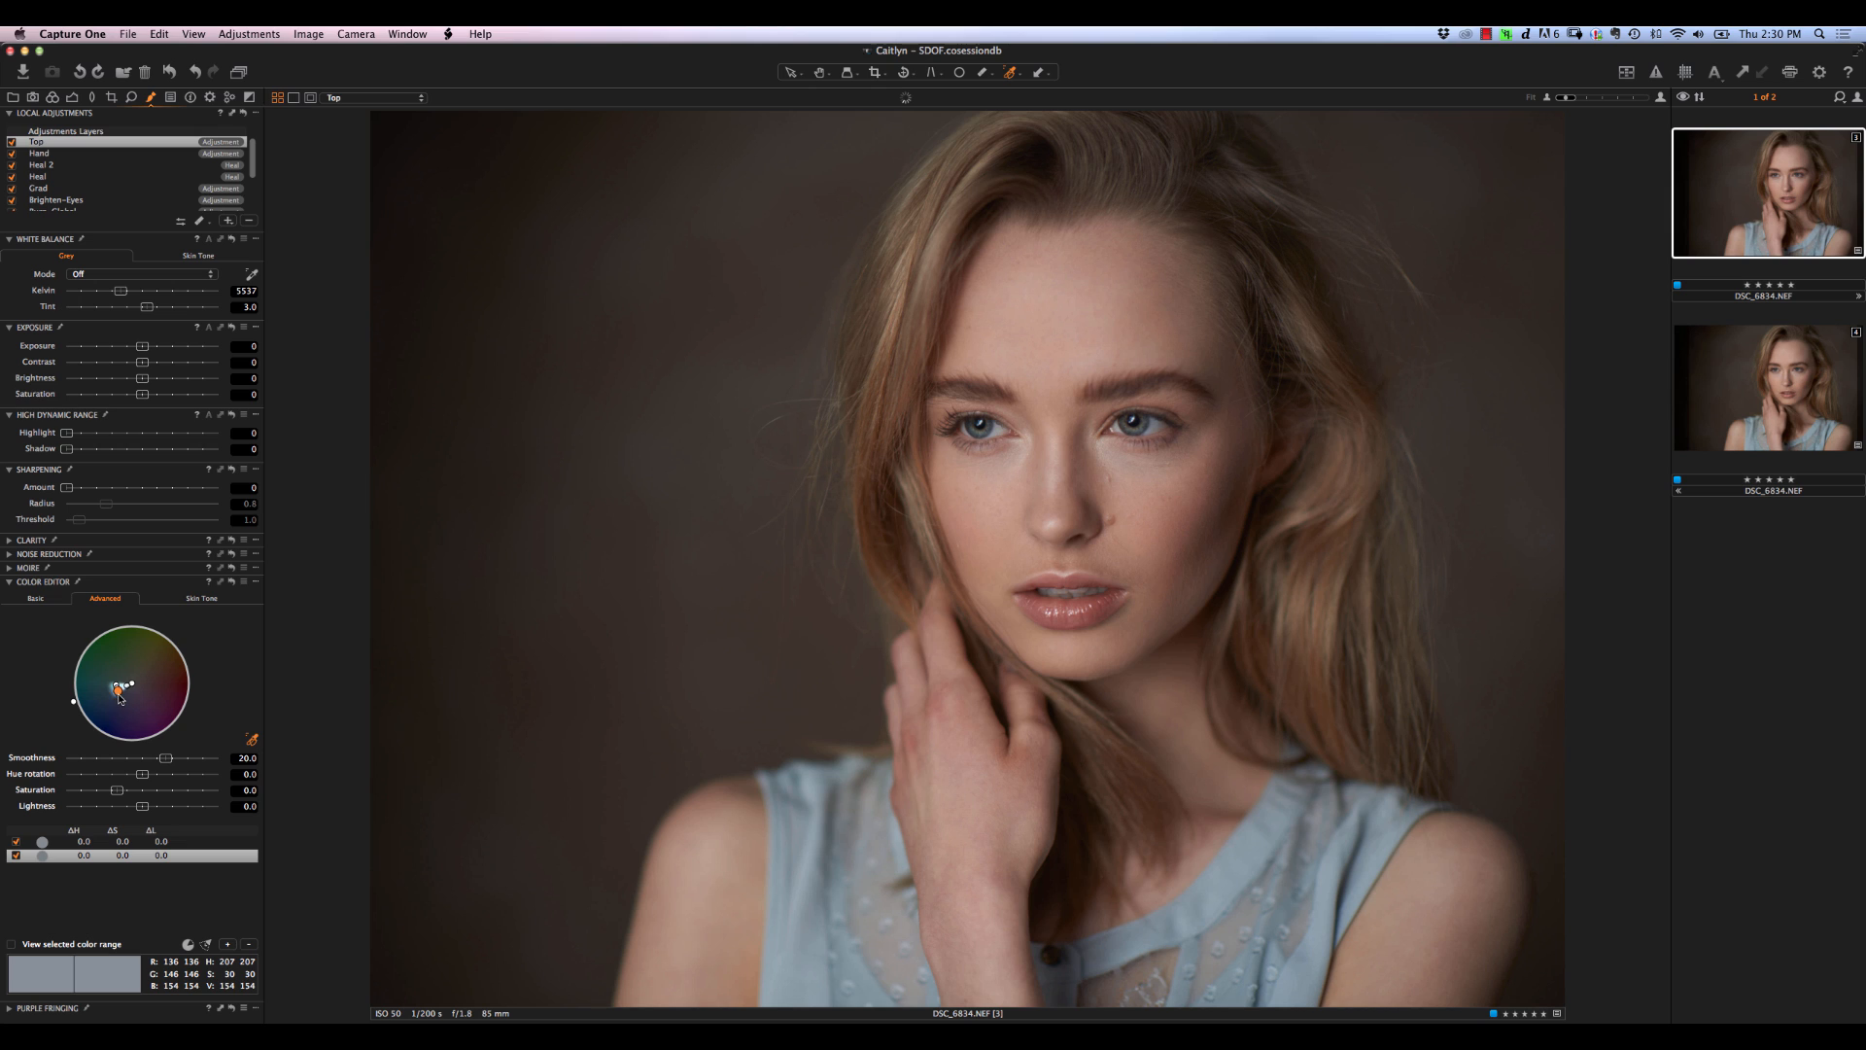
drag(120, 698, 125, 702)
click(117, 693)
drag(115, 695, 112, 697)
Set the sampled dress colour to hue rotation -19.4, saturation -57.4 and lightness 1.7, and compare with the change switched off
drag(121, 795, 92, 798)
drag(143, 807, 234, 775)
drag(245, 778, 130, 778)
drag(130, 778, 70, 777)
drag(70, 775, 196, 774)
drag(195, 774, 92, 780)
click(15, 855)
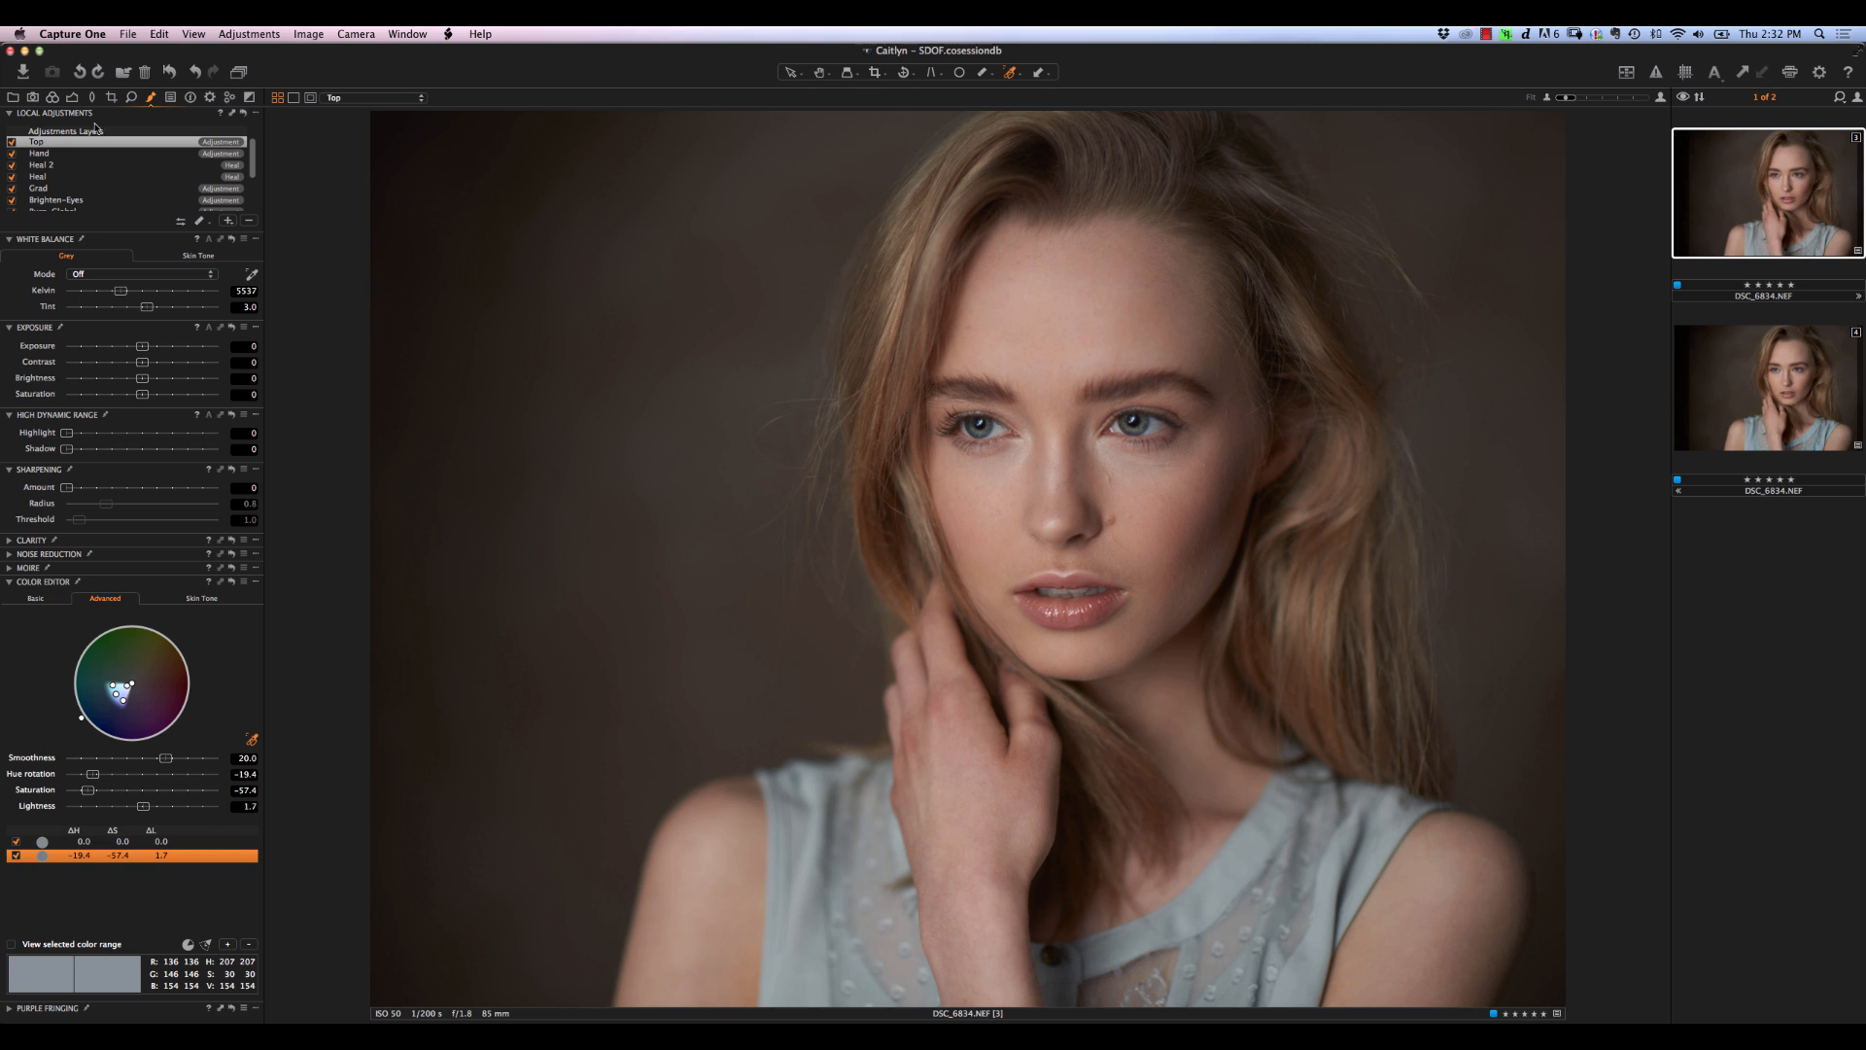
Examine the red, green and blue channel histograms in Levels
click(73, 97)
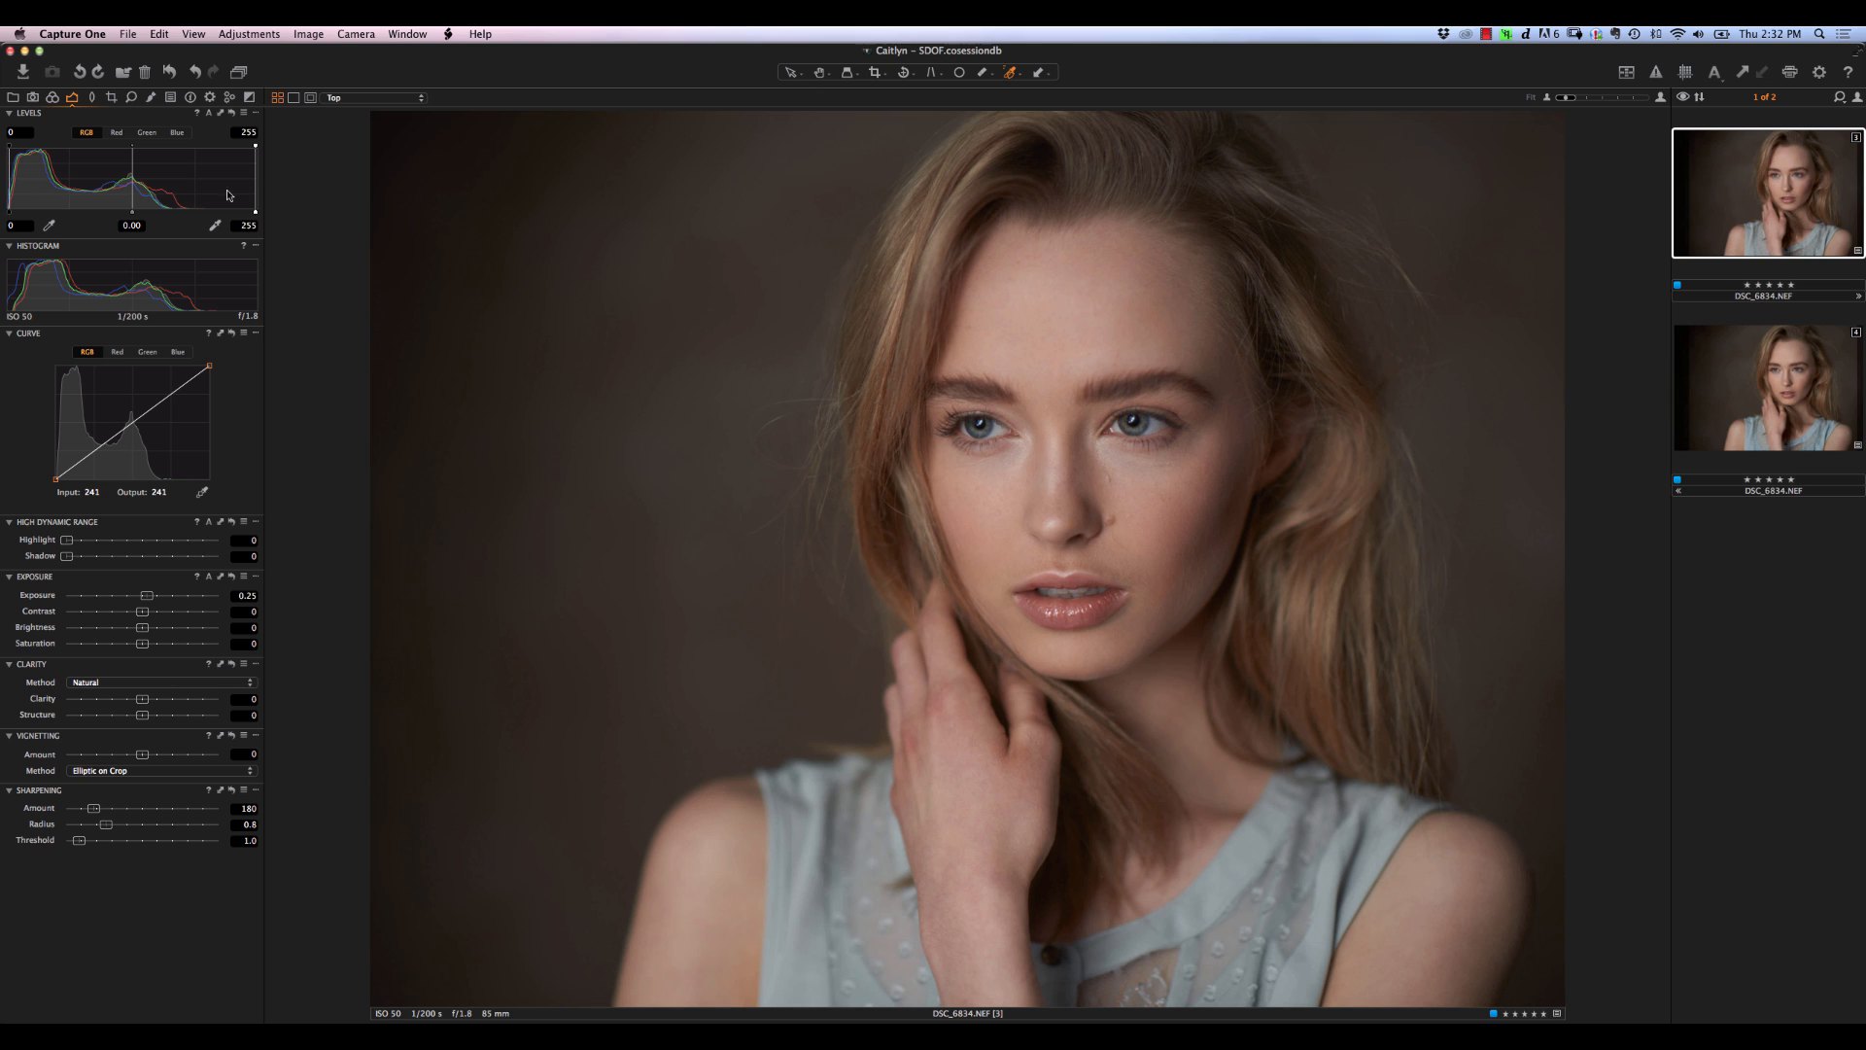
click(116, 133)
click(147, 132)
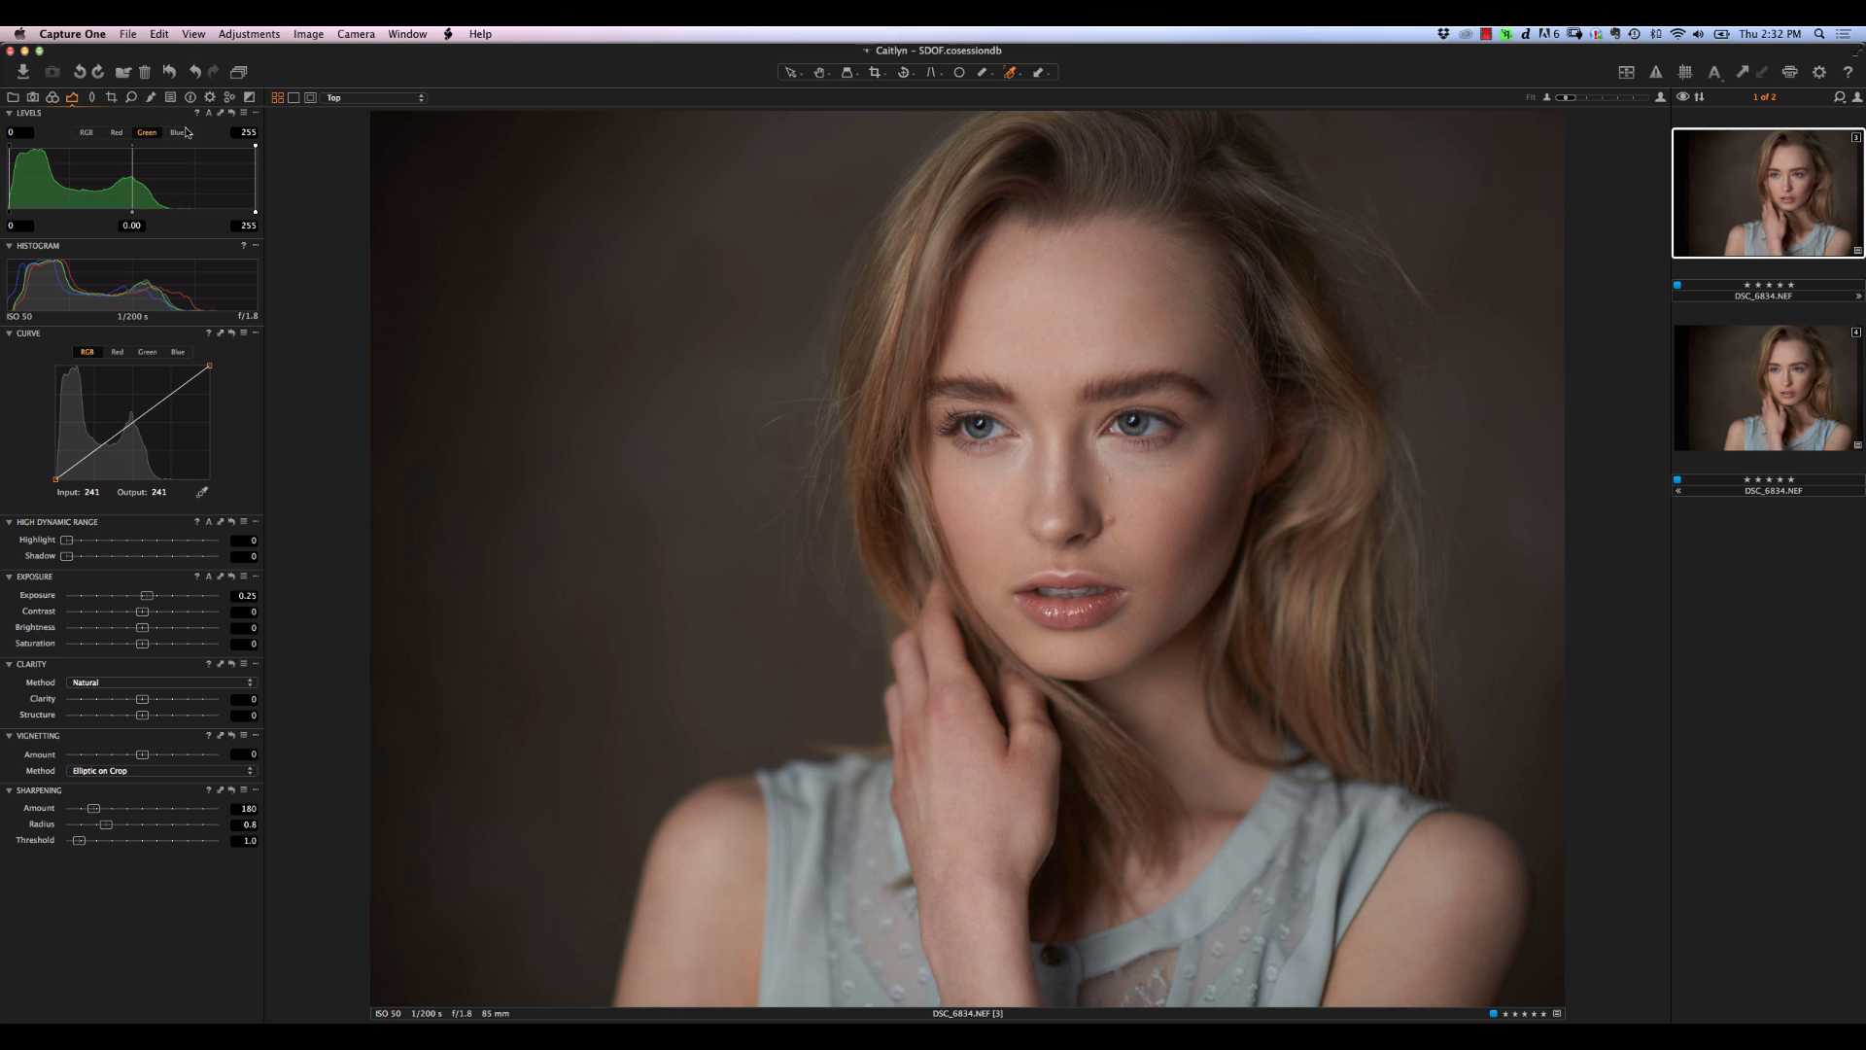
click(177, 132)
click(117, 132)
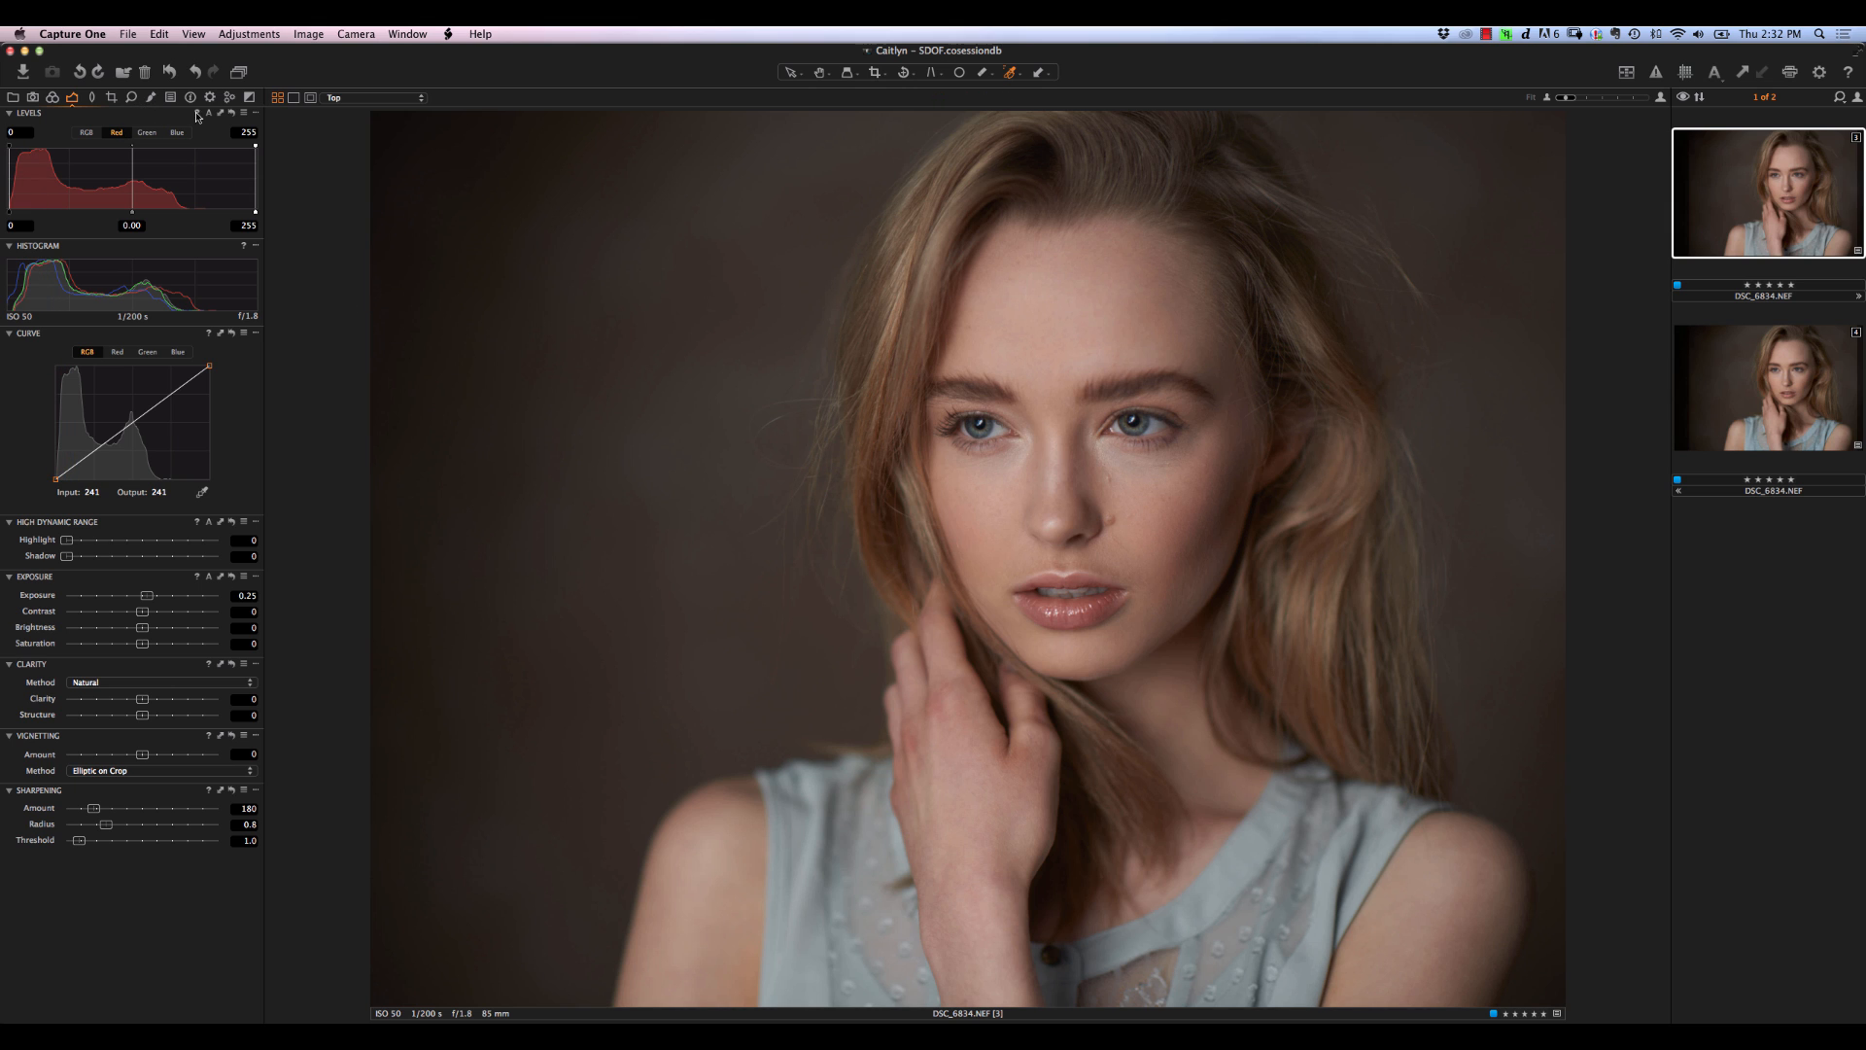
Try different shadow points for the green channel in Levels and leave its input shadow point slightly raised
click(148, 133)
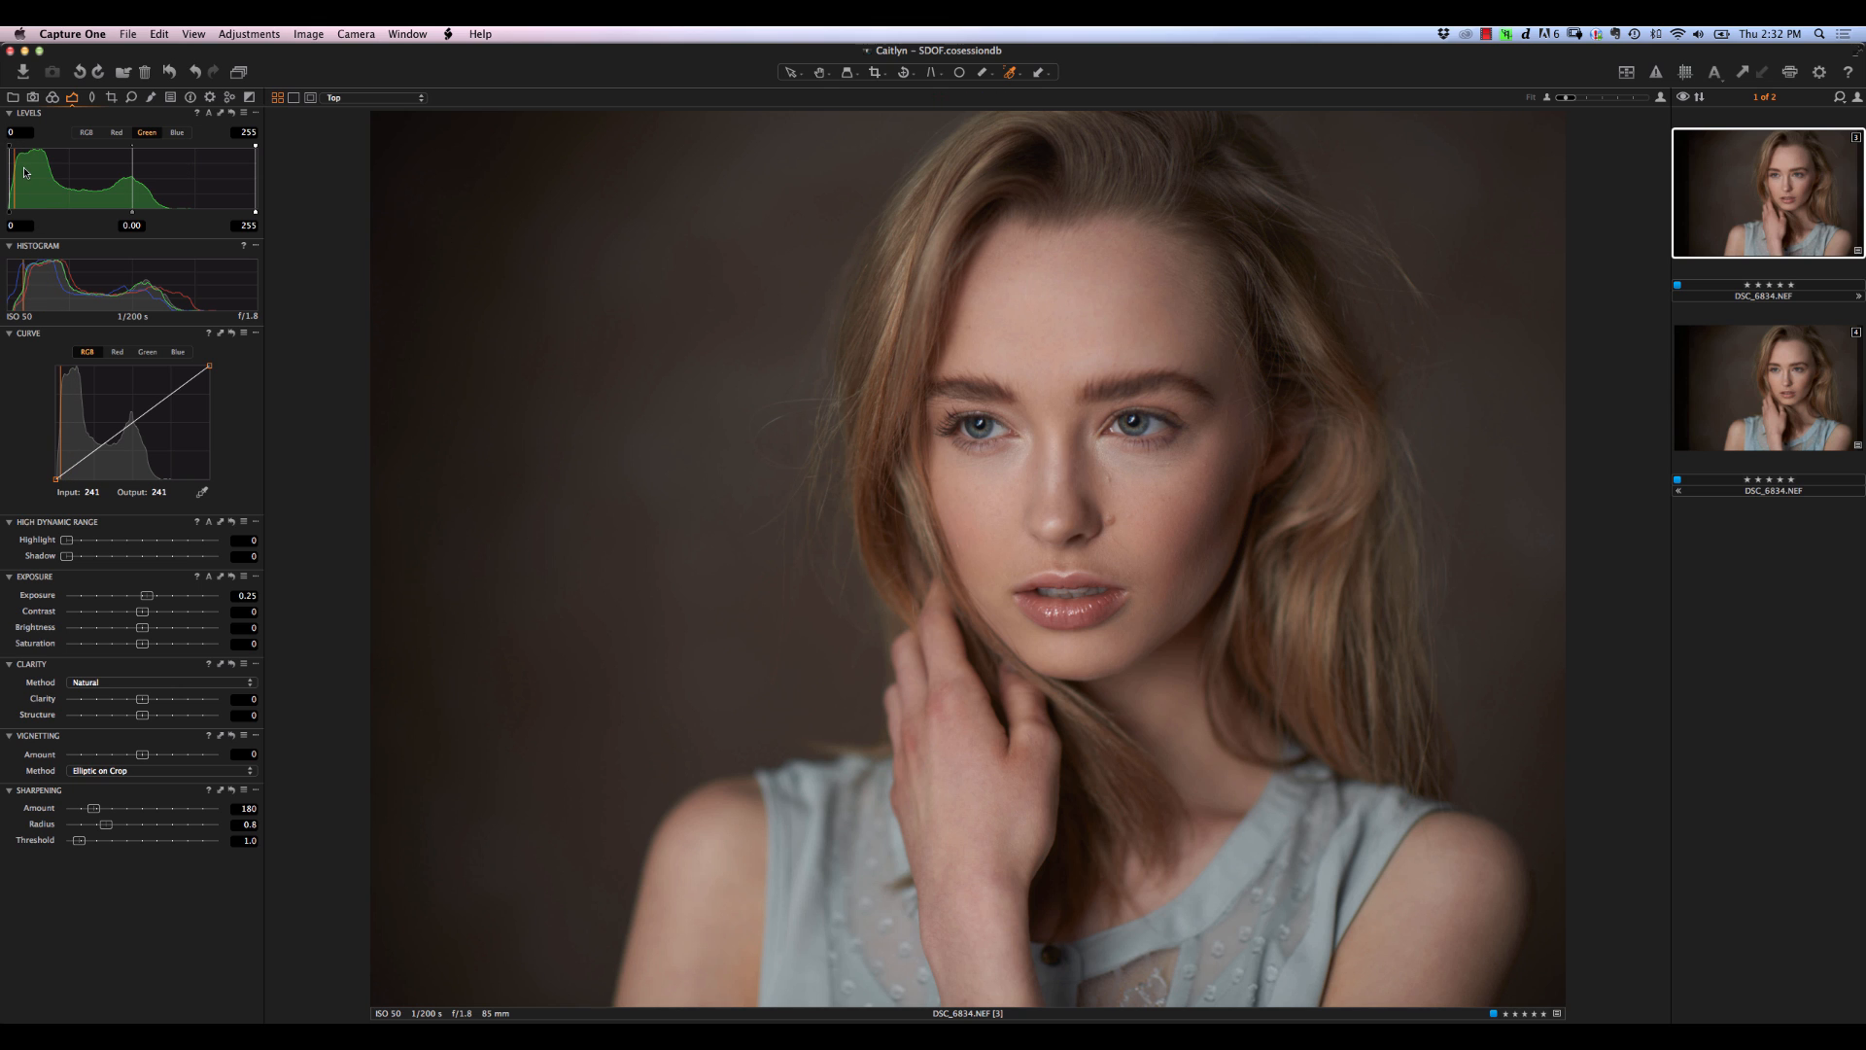
drag(10, 145, 14, 145)
drag(13, 145, 9, 145)
drag(15, 210, 20, 211)
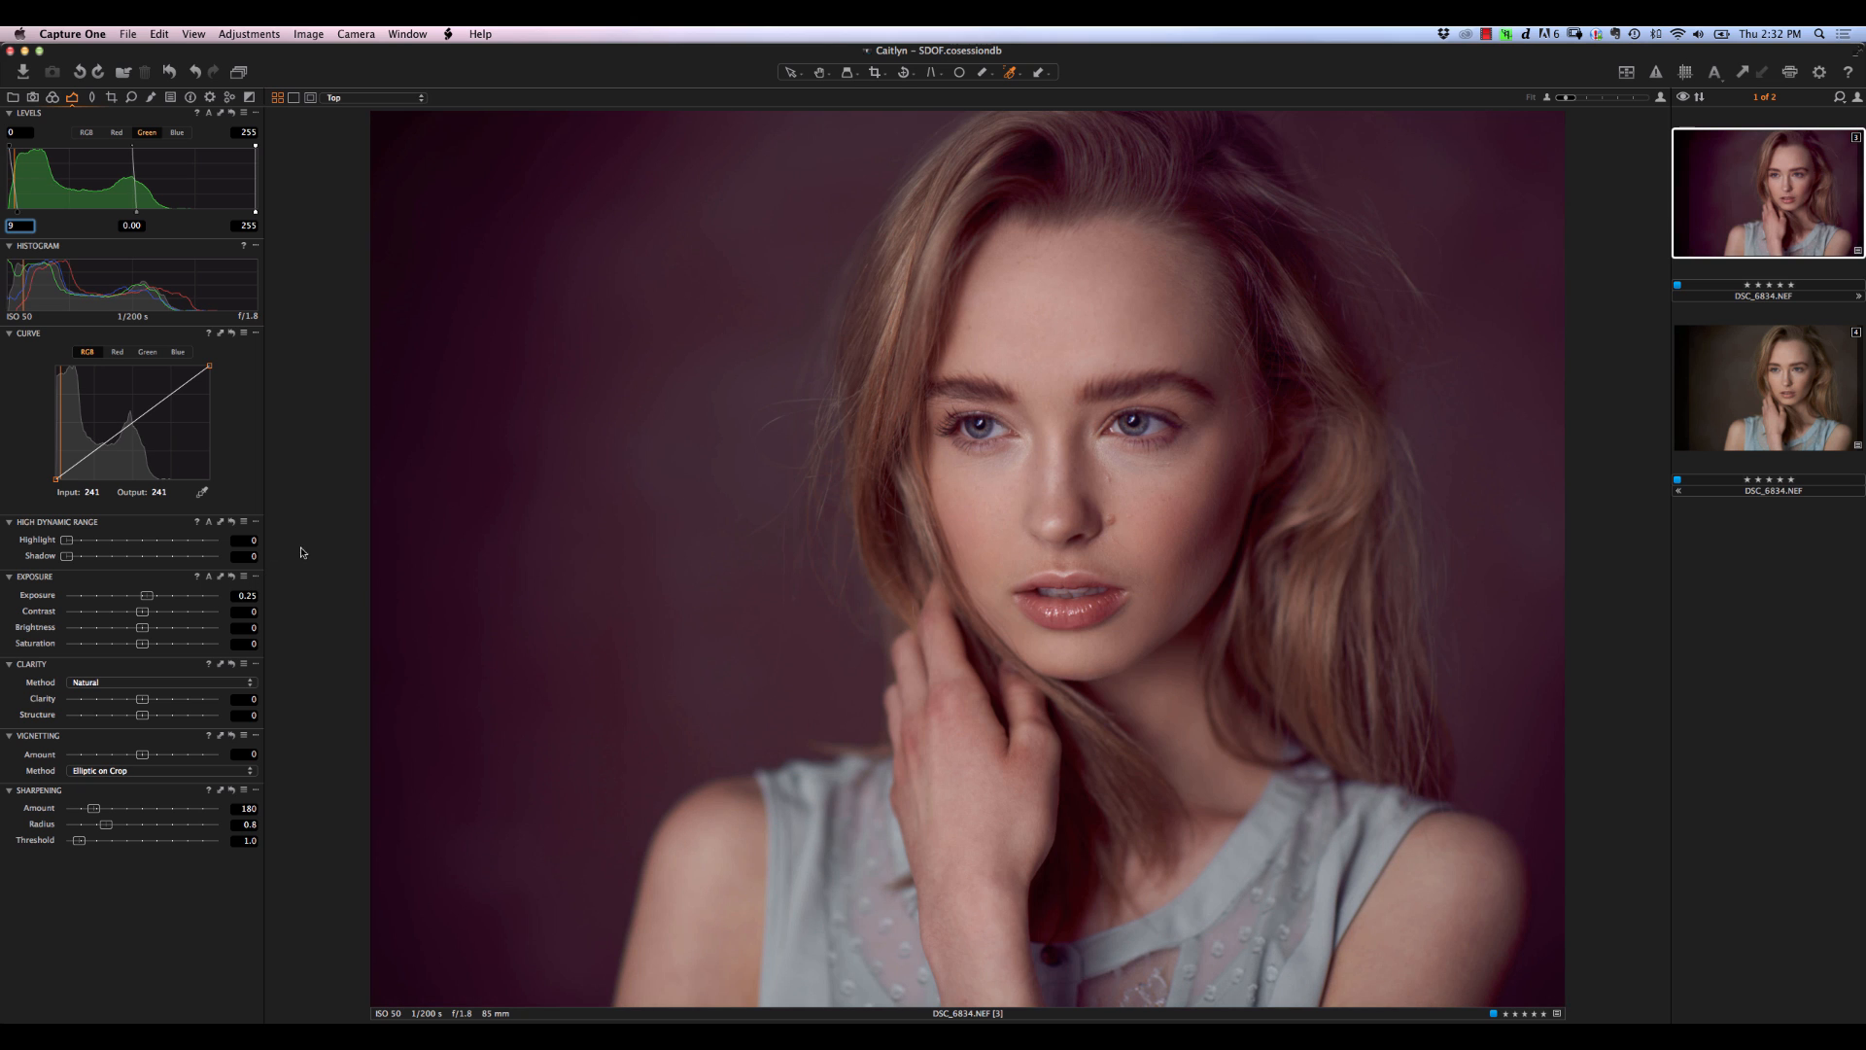
drag(16, 218, 7, 217)
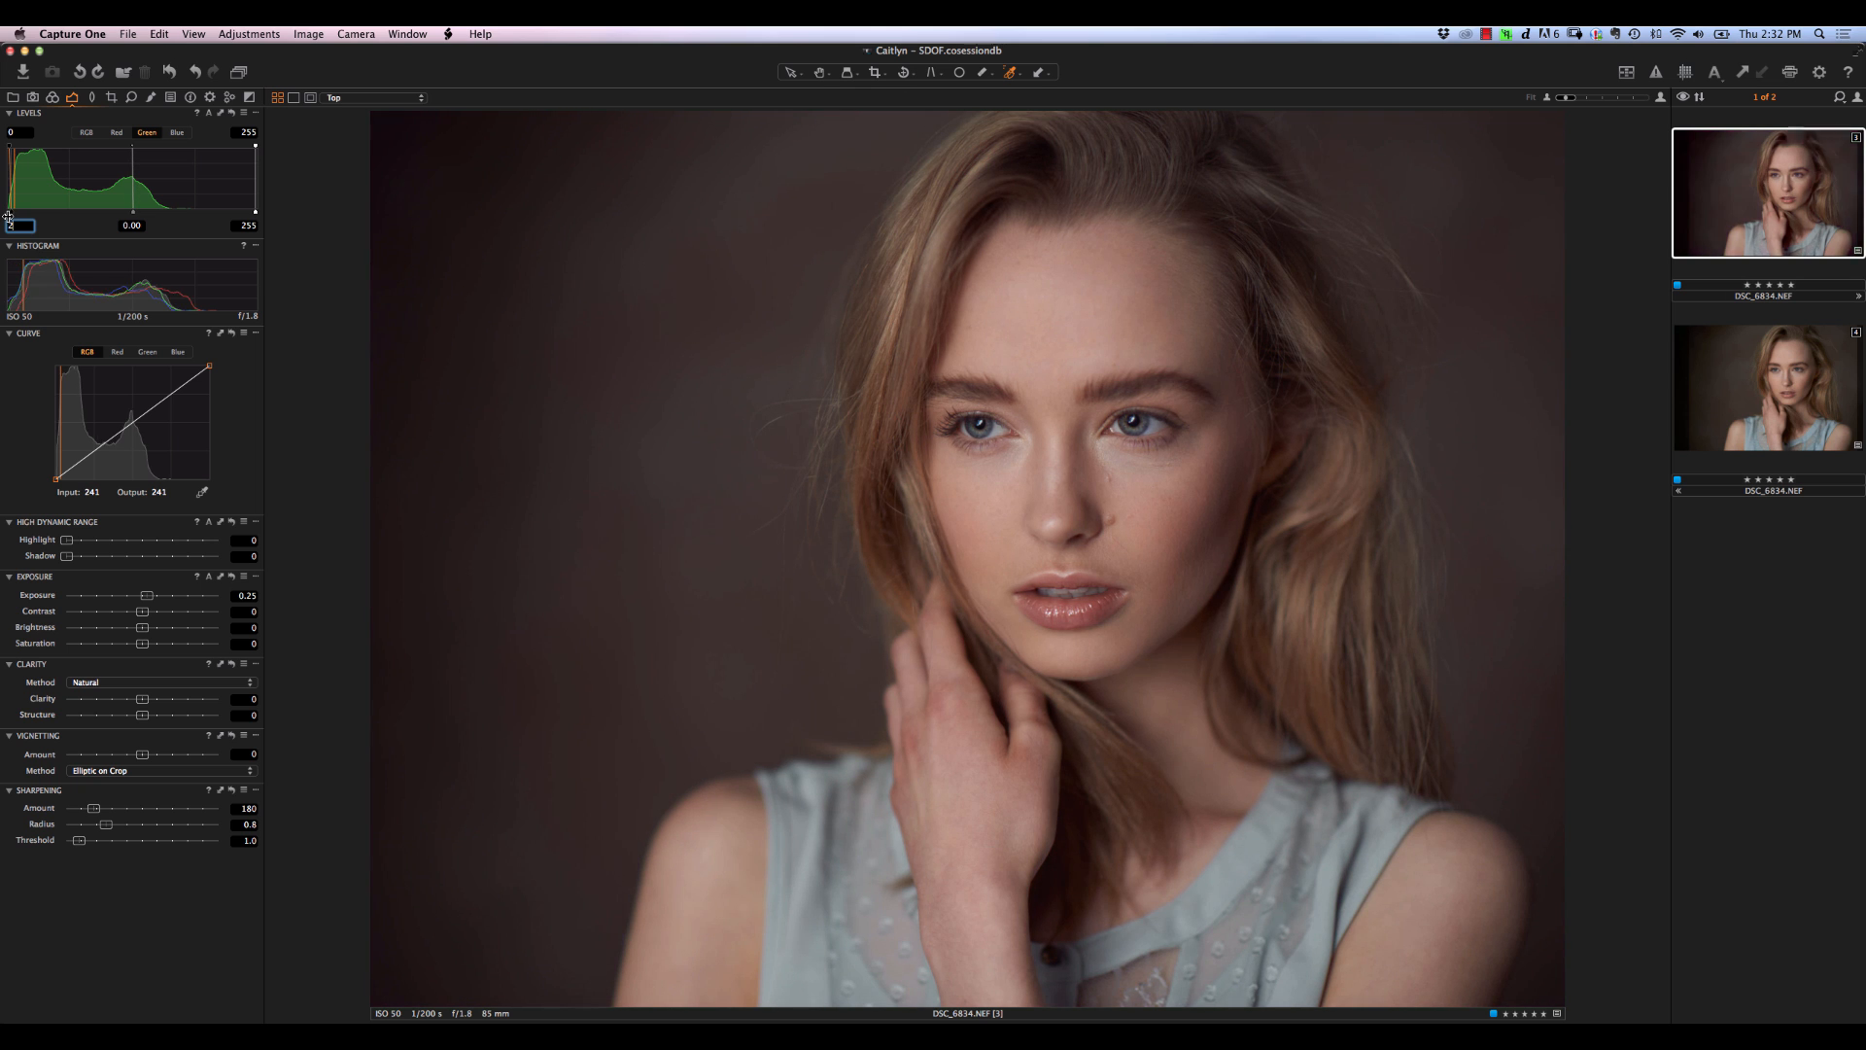
drag(7, 216, 6, 216)
Raise the red channel's input shadow point slightly in Levels to neutralise the background tint
click(116, 133)
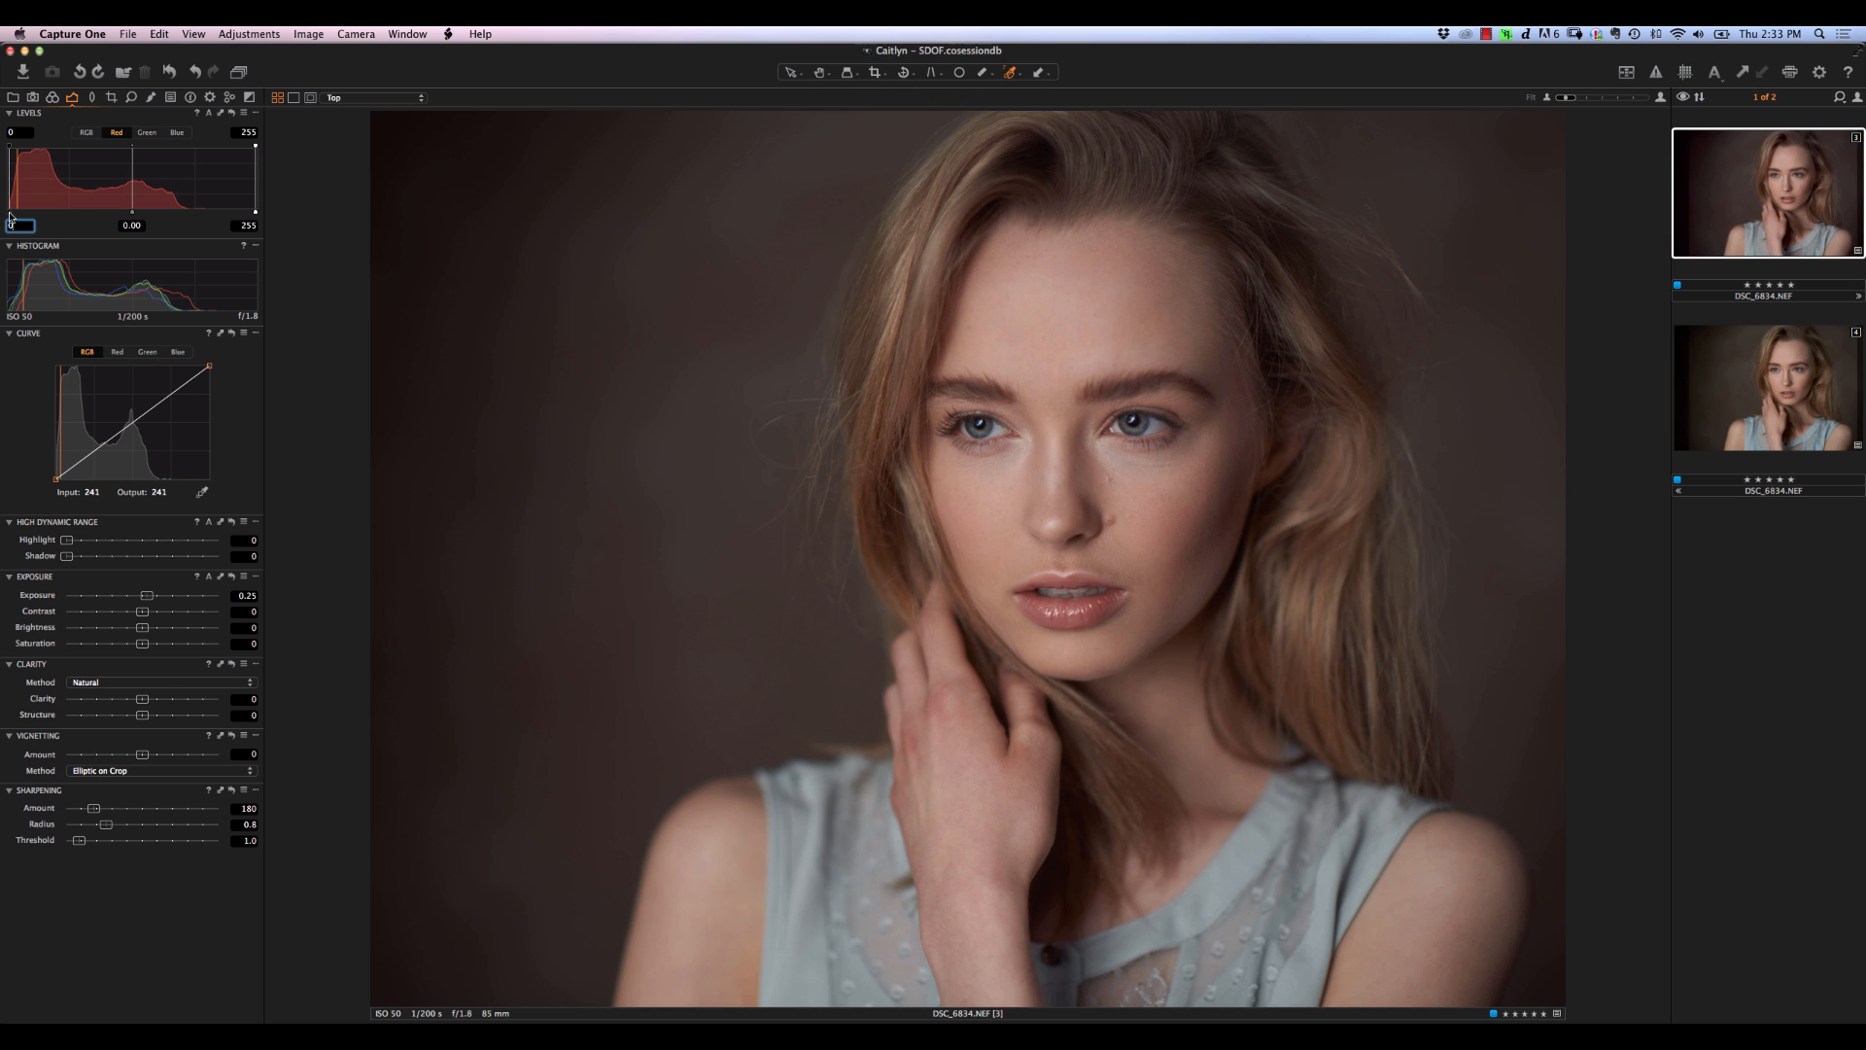
drag(9, 213, 12, 213)
drag(8, 217, 6, 217)
drag(8, 217, 10, 217)
Fine-tune the blue channel's shadow and highlight points in Levels
click(178, 133)
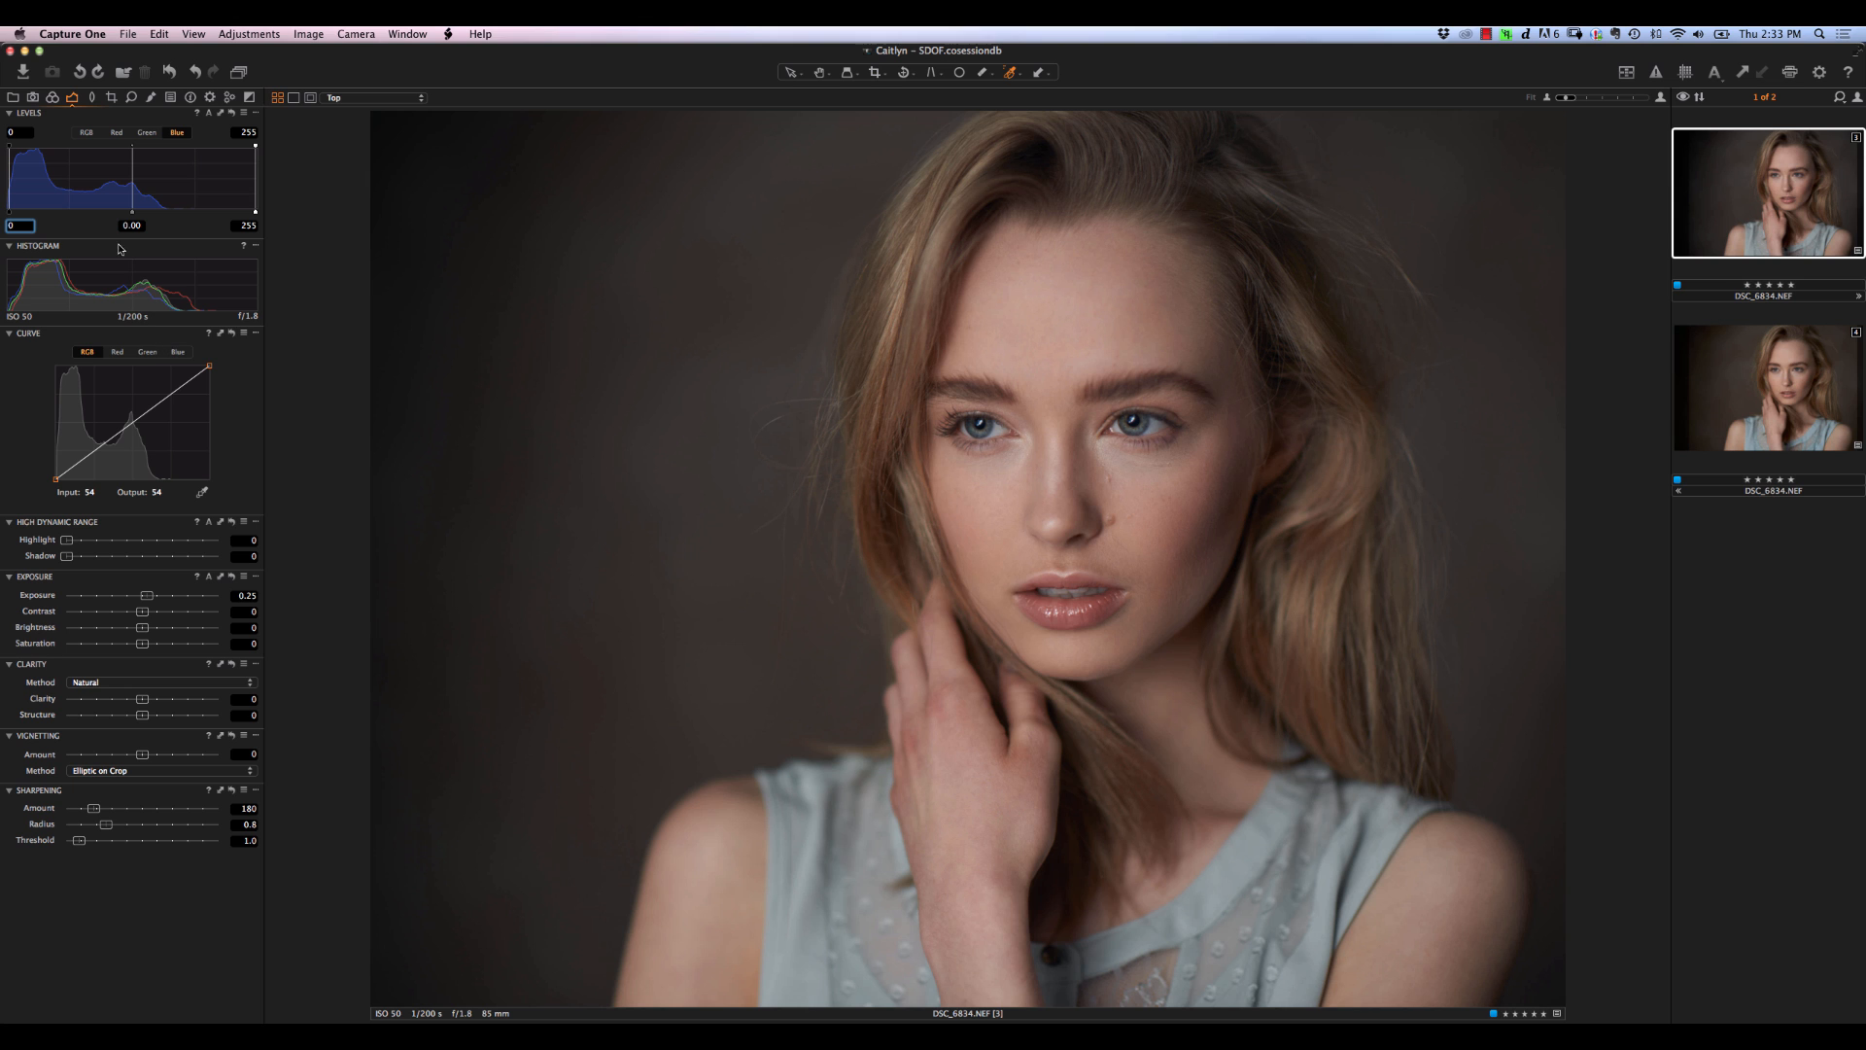
drag(10, 146, 2, 149)
drag(7, 215, 6, 217)
drag(11, 146, 8, 147)
drag(255, 145, 257, 144)
Try shifting the highlight points of the green and red channels in Levels
click(147, 132)
drag(255, 144, 266, 140)
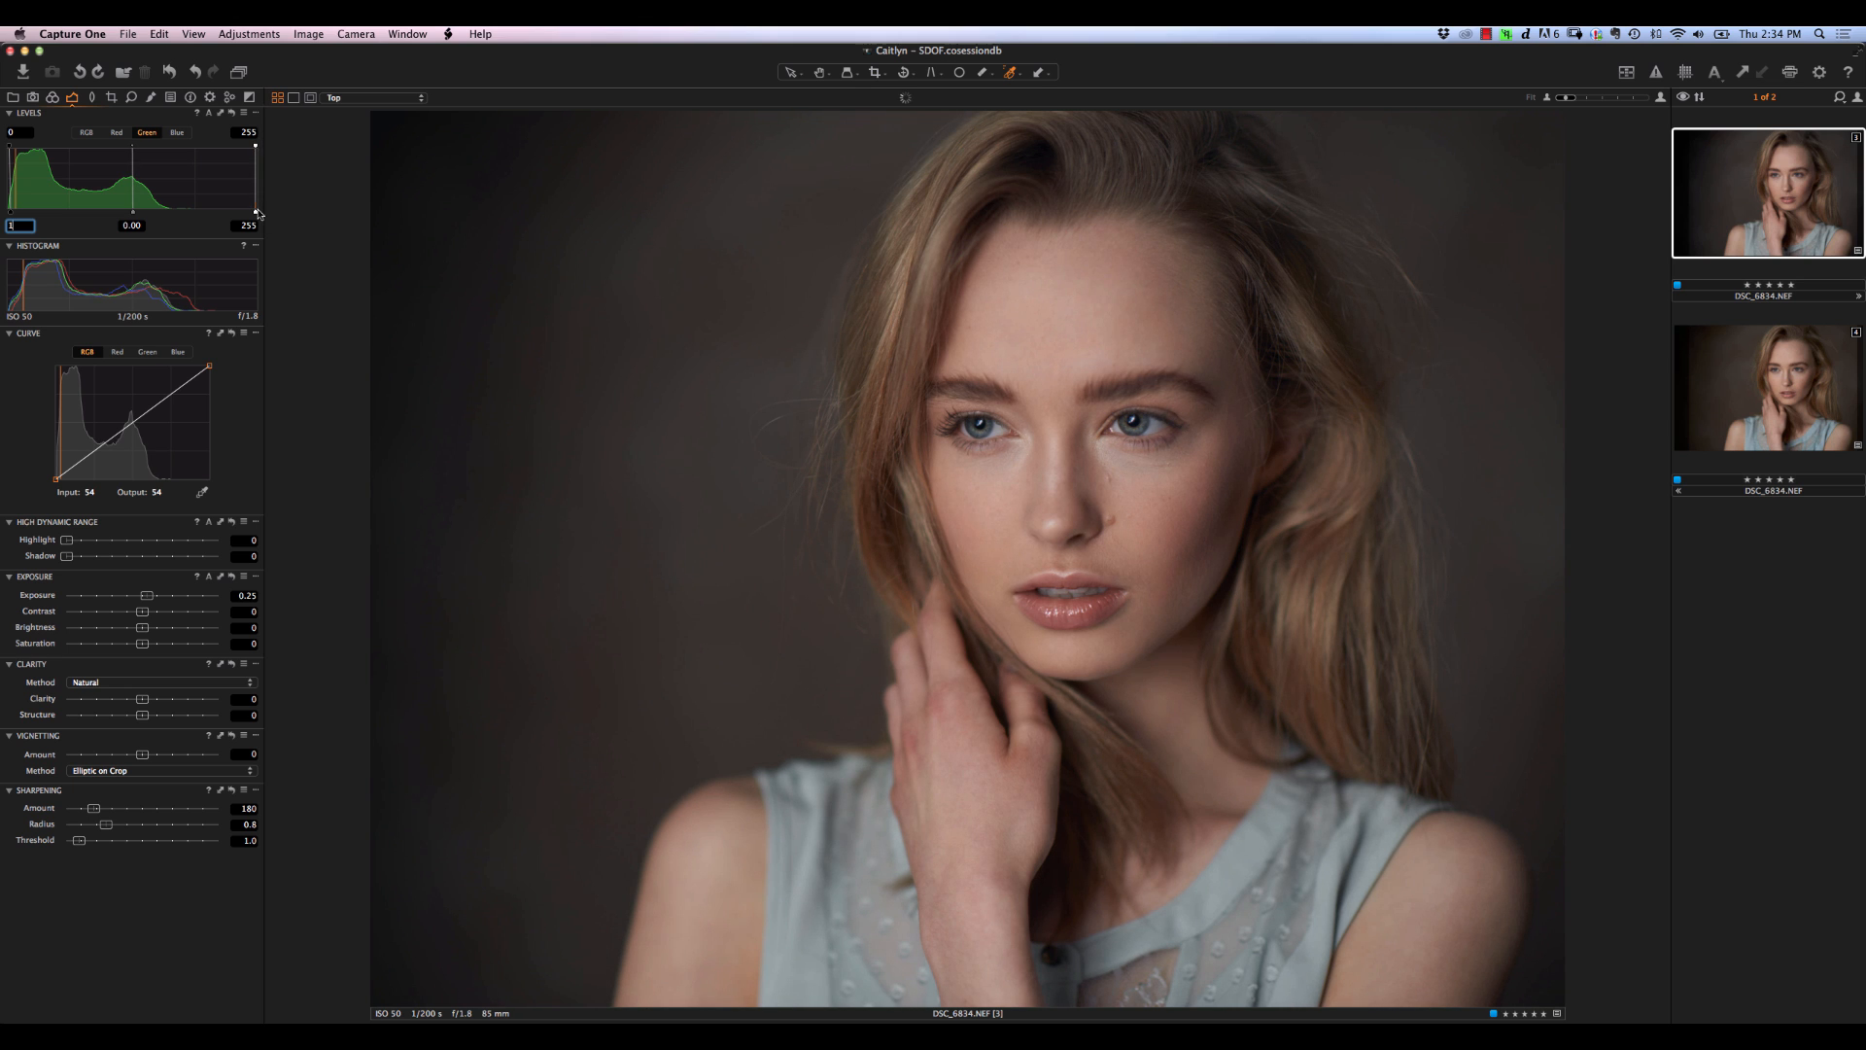
drag(256, 213, 258, 214)
click(116, 132)
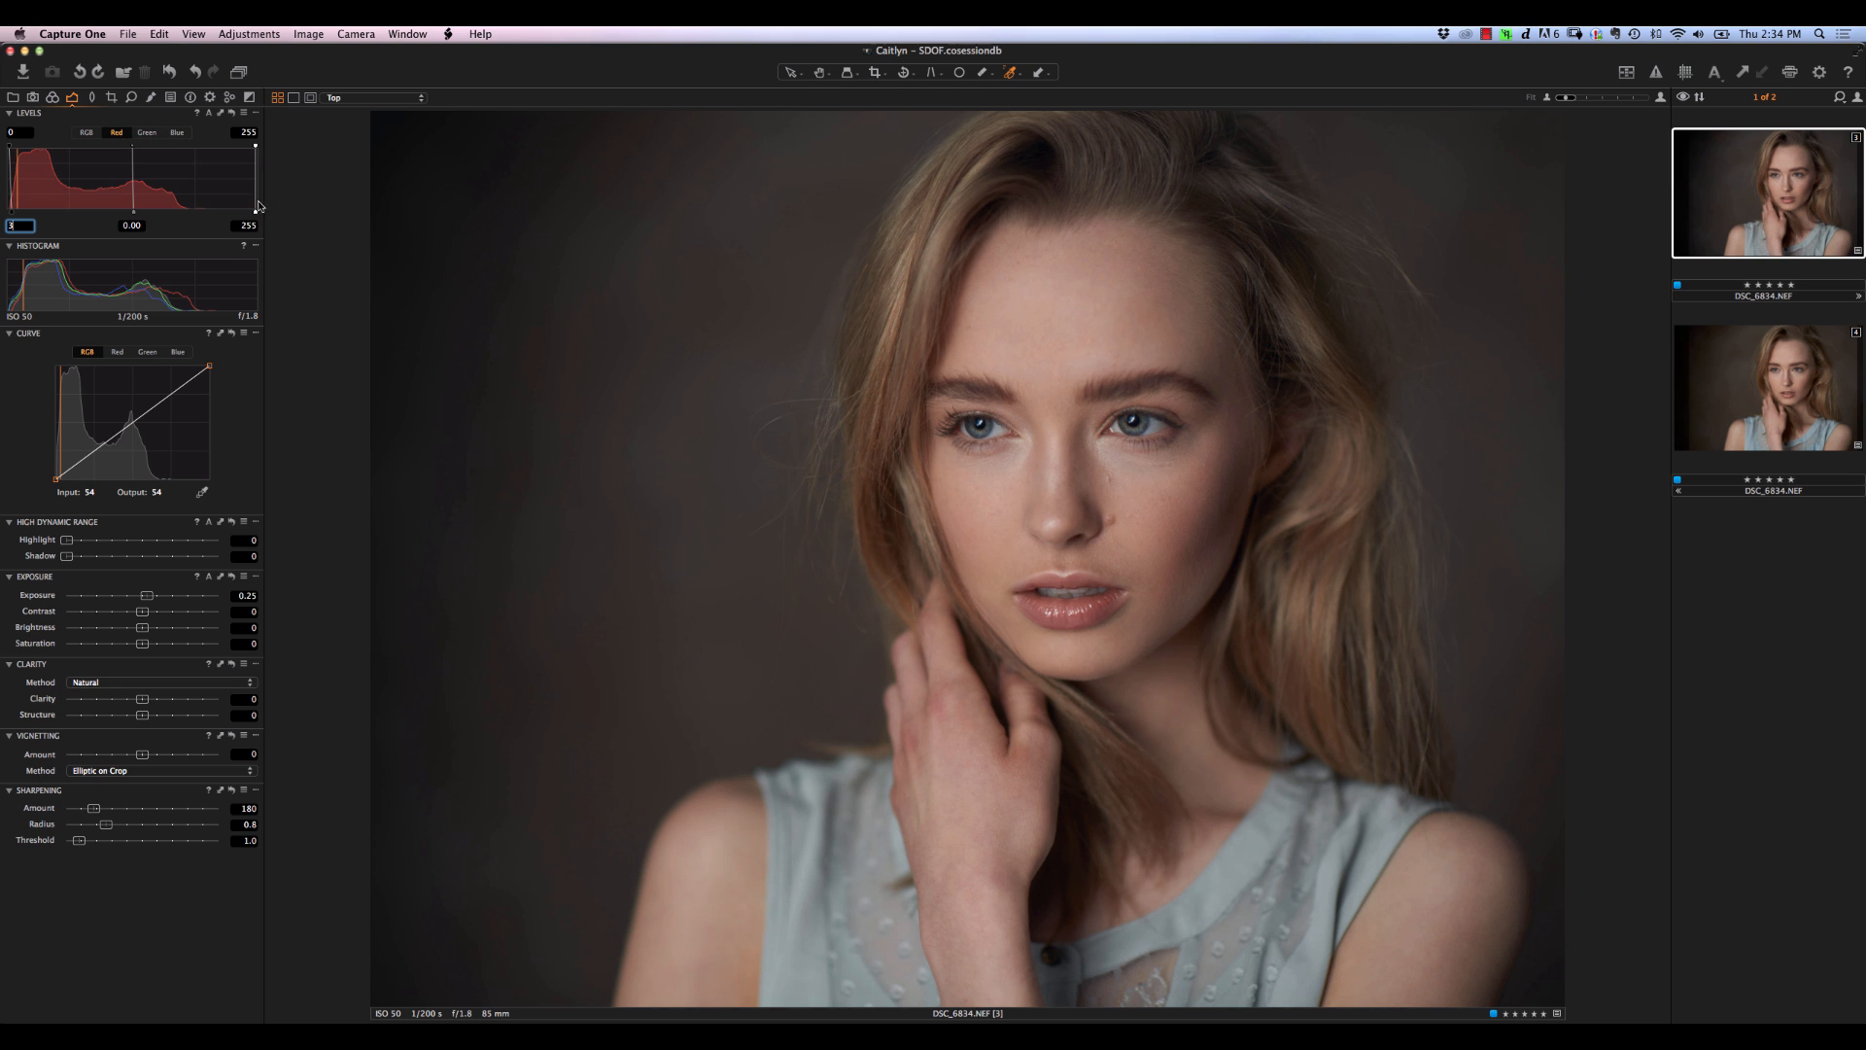
drag(255, 149, 249, 149)
drag(250, 149, 253, 148)
Check the Color Balance and the Color Editor's Skin Tone settings, and return to the editor's advanced mode
click(53, 98)
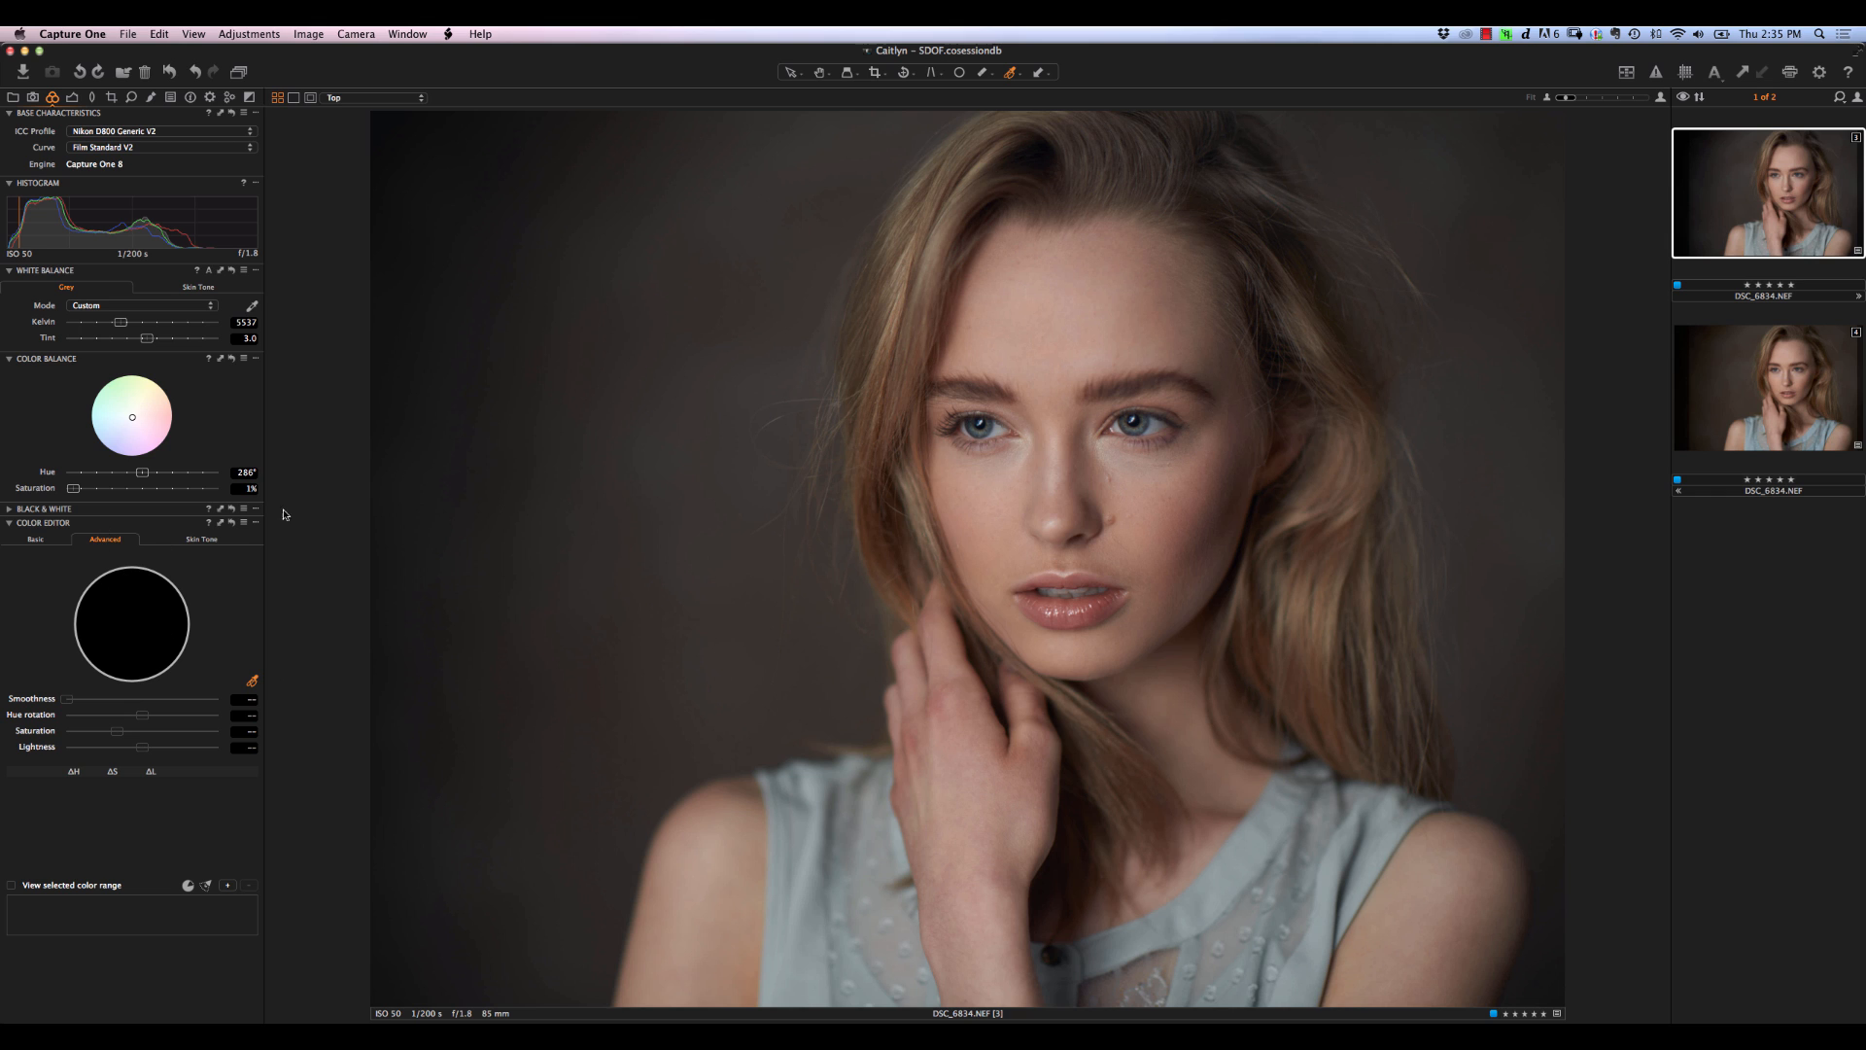
click(202, 539)
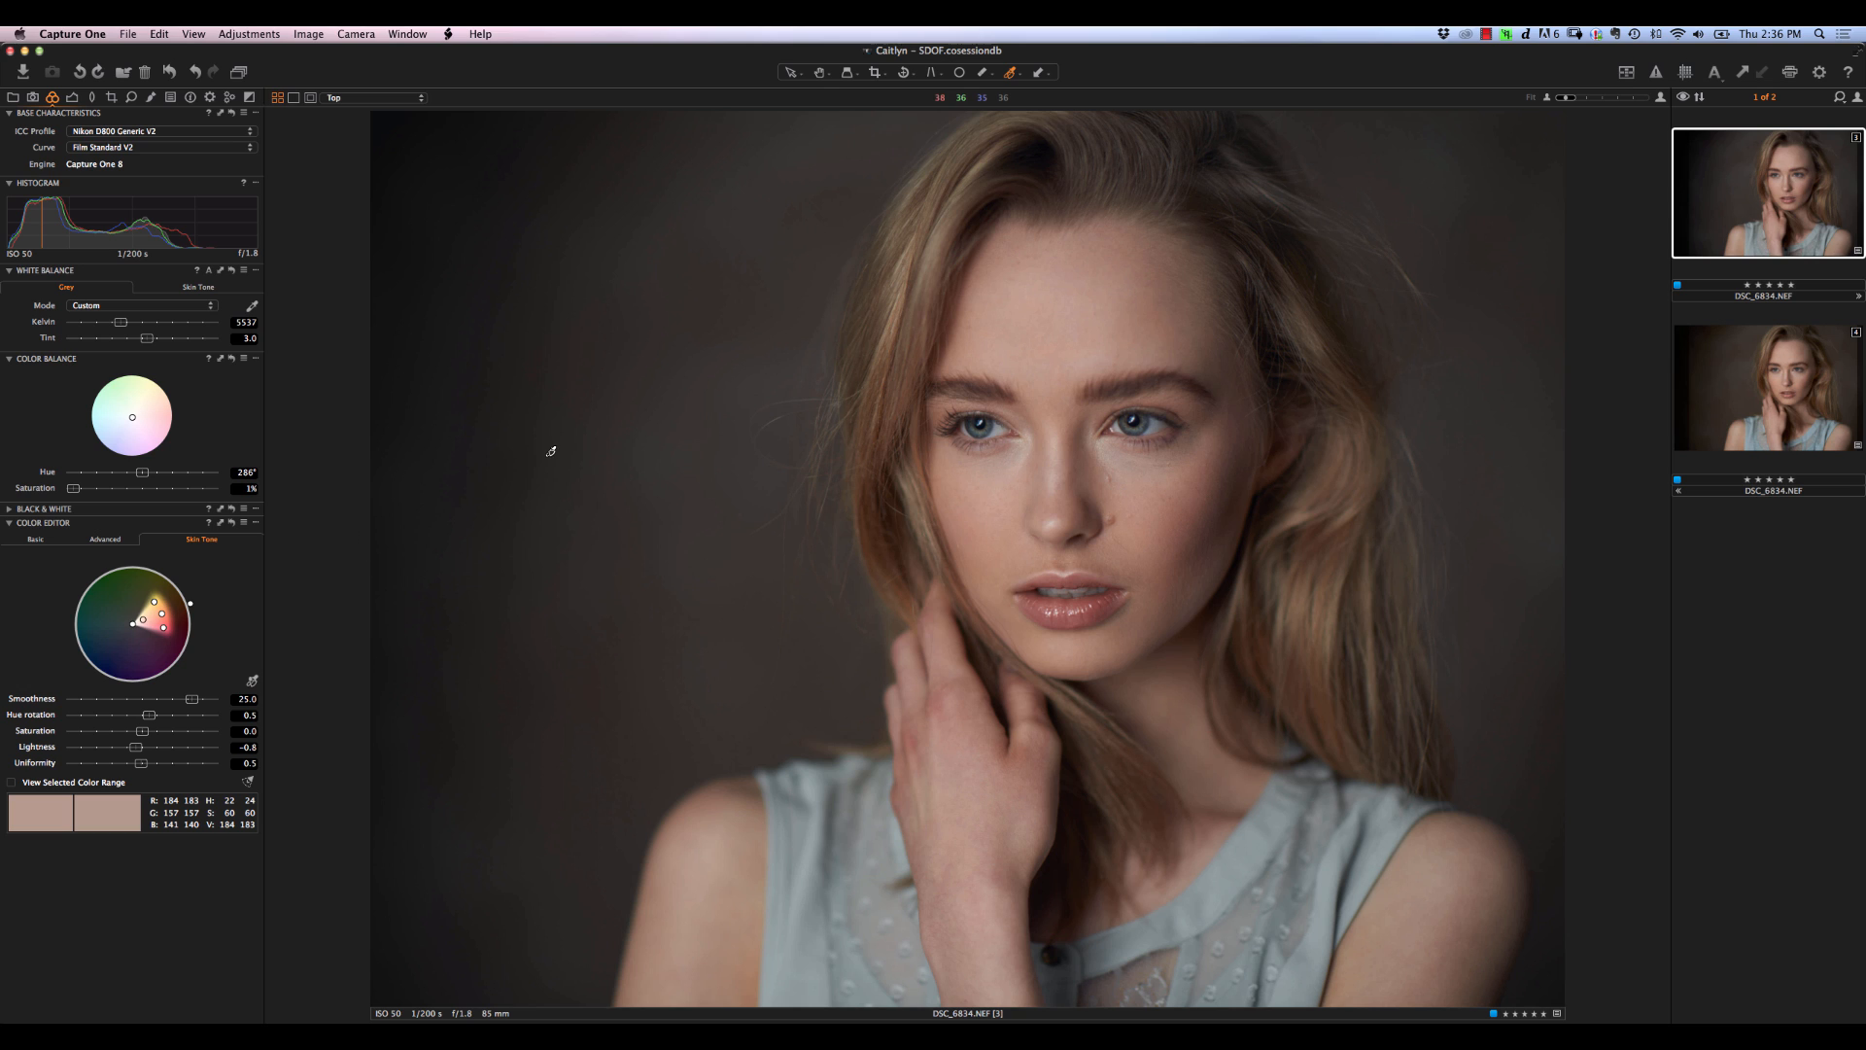
click(107, 539)
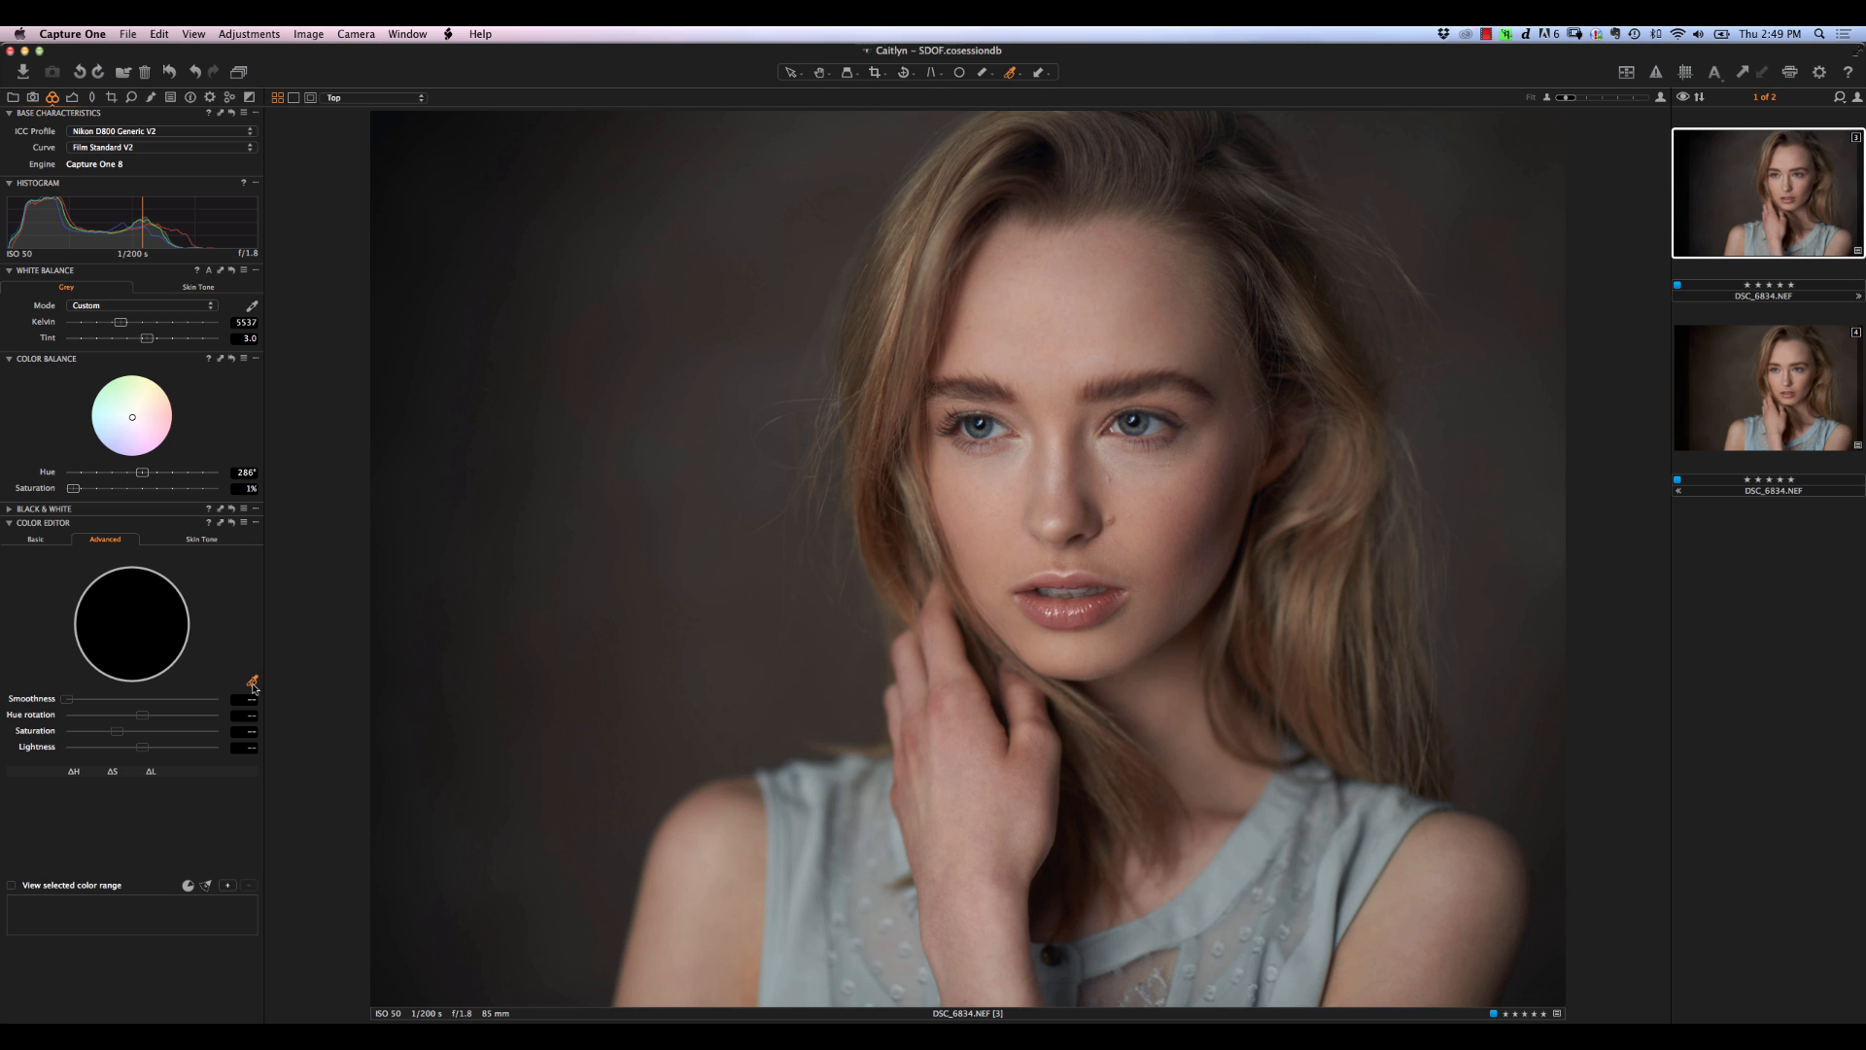
Pick the forehead skin tone in the Color Editor, narrow its color range, and set Smoothness to 12.4
click(253, 684)
click(1045, 322)
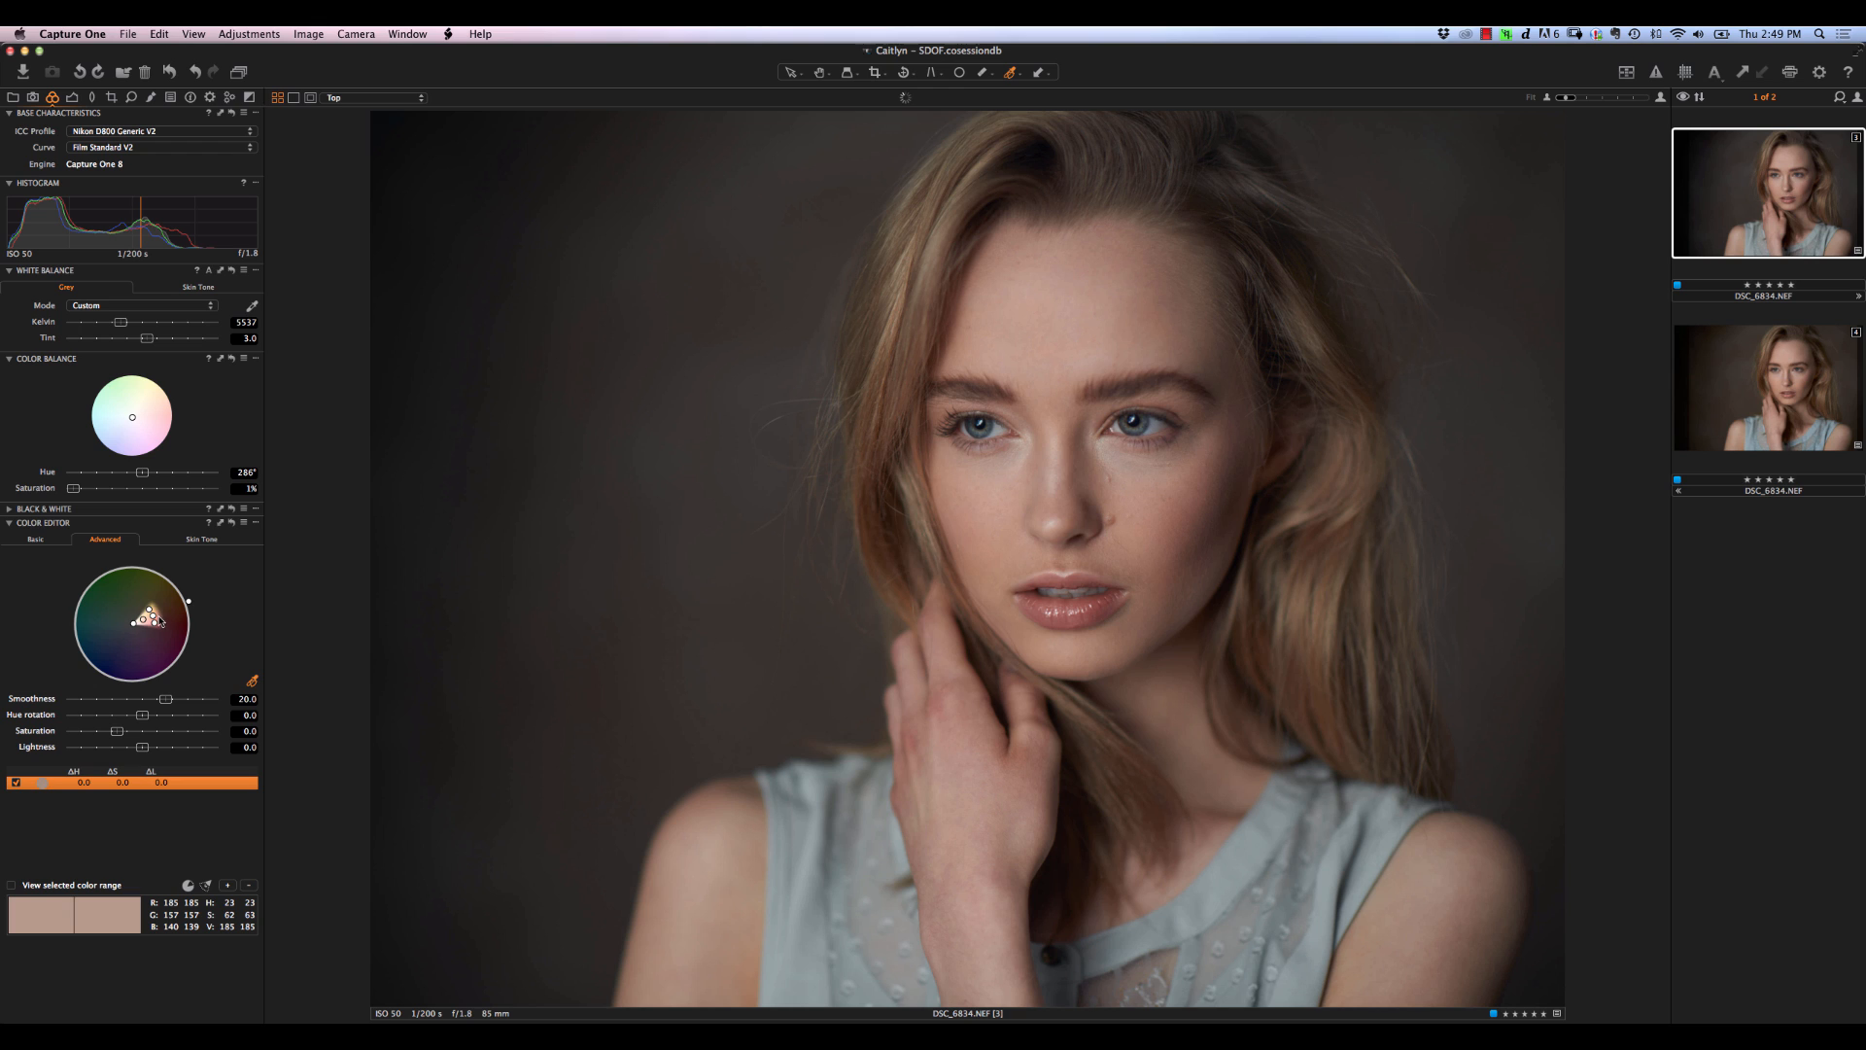
drag(153, 617, 190, 605)
drag(186, 633, 180, 603)
drag(168, 702, 128, 702)
drag(177, 598, 183, 592)
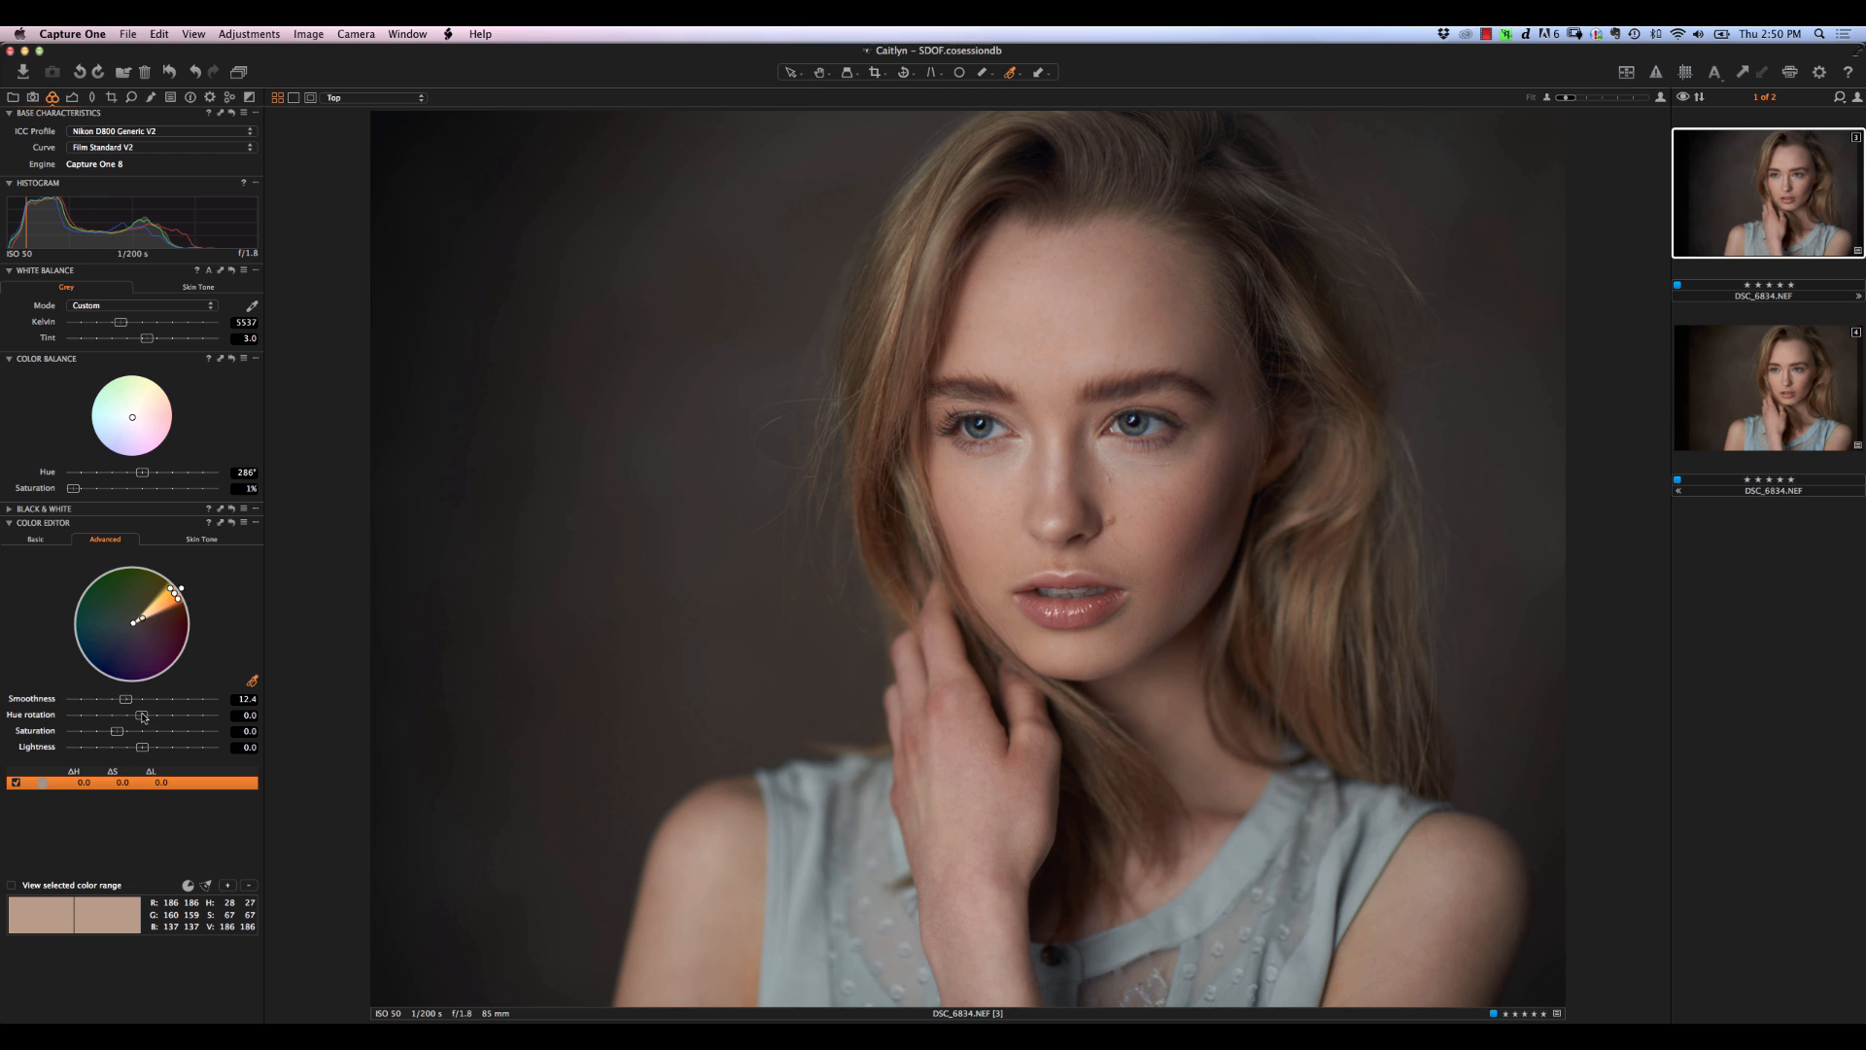
Fine-tune the hue rotation and saturation of the picked skin color, and toggle the correction to compare
drag(143, 718, 83, 727)
drag(89, 718, 147, 721)
drag(148, 721, 150, 721)
drag(118, 735, 87, 742)
drag(86, 740, 116, 737)
drag(117, 736, 115, 736)
click(16, 783)
click(13, 782)
Try raising Contrast to 7 and lowering the RGB output highlight level to 239, restoring both
click(72, 98)
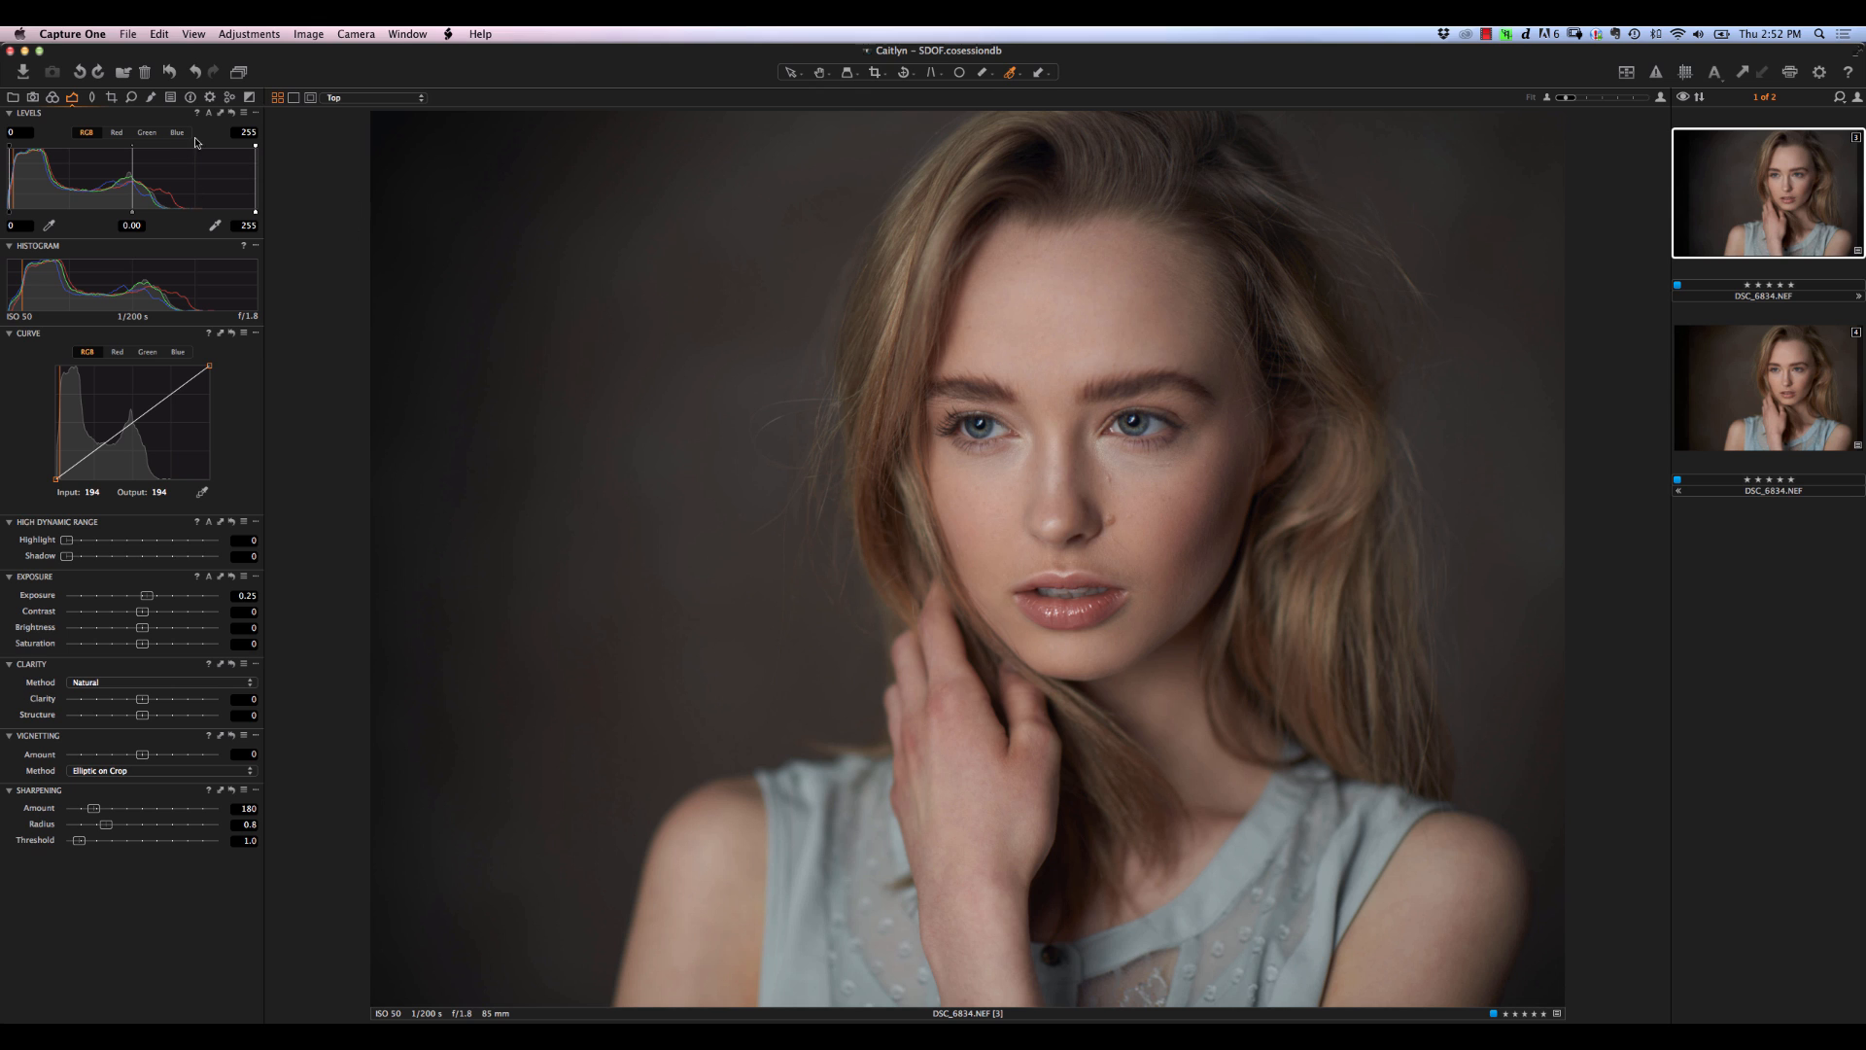
drag(141, 612, 161, 614)
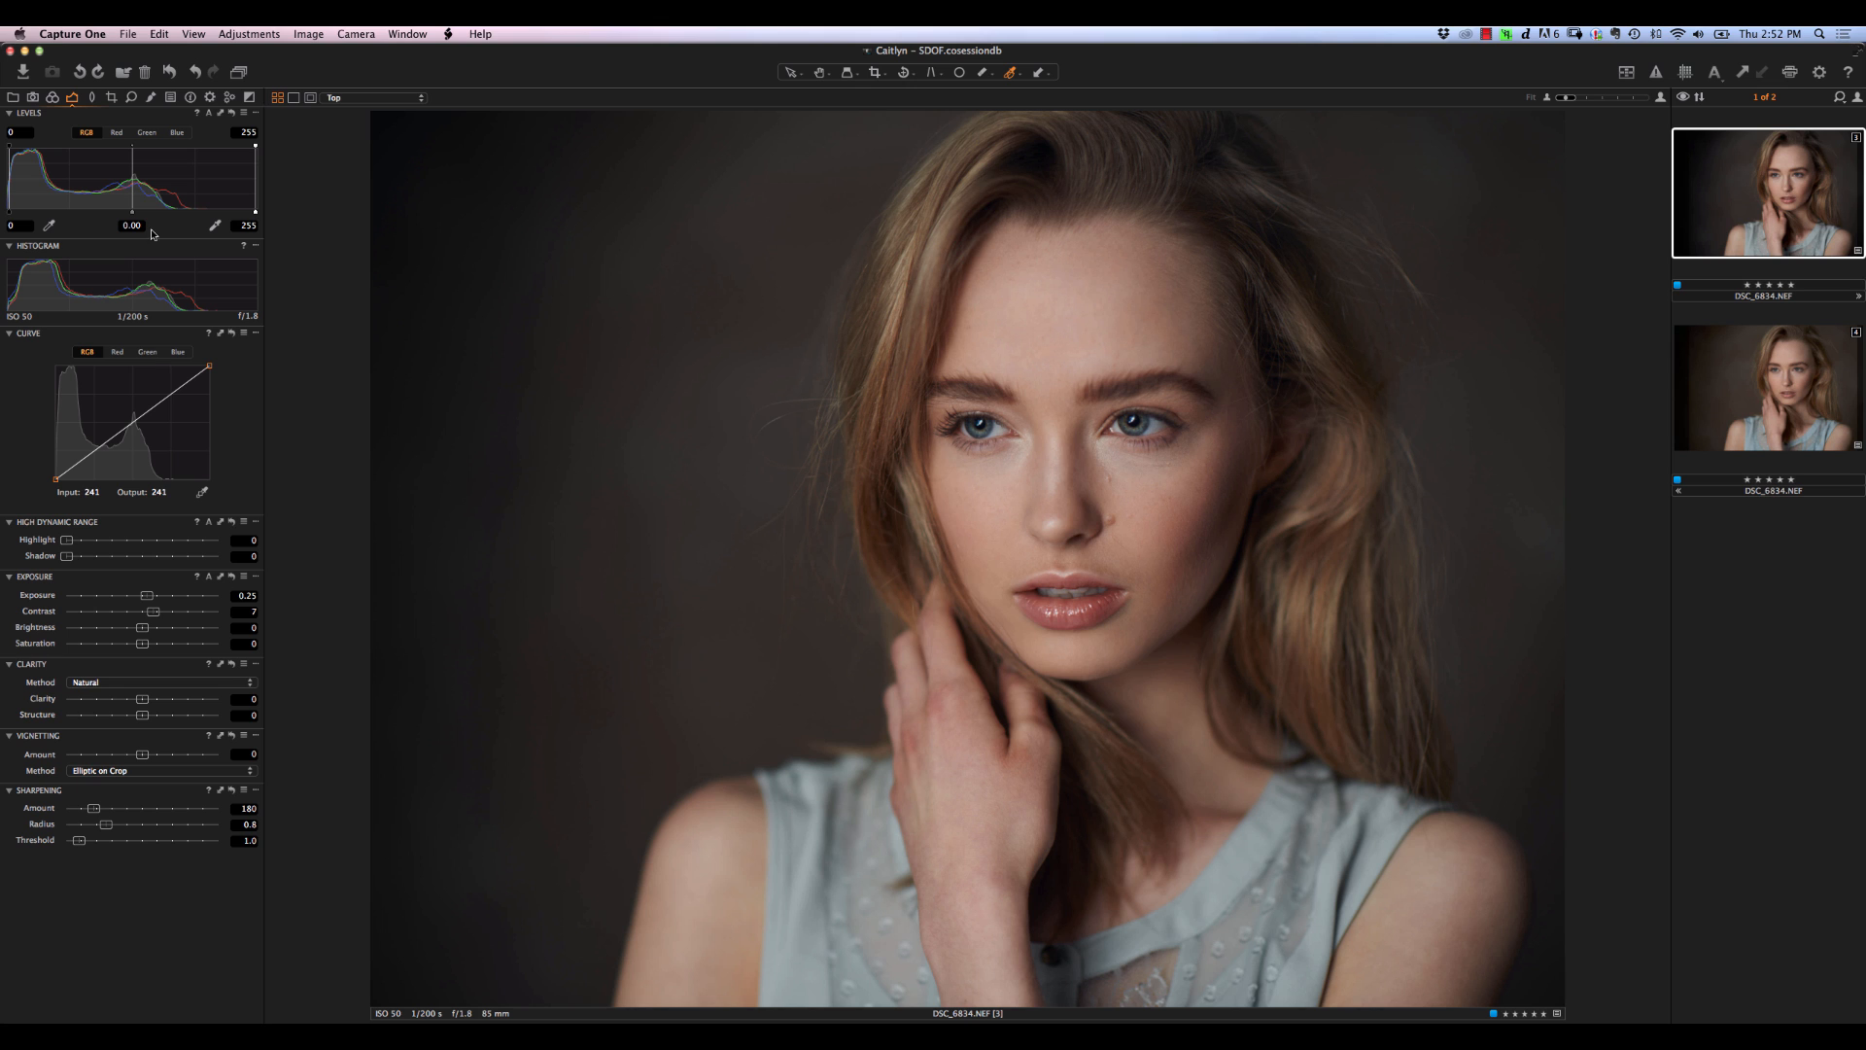
double_click(154, 612)
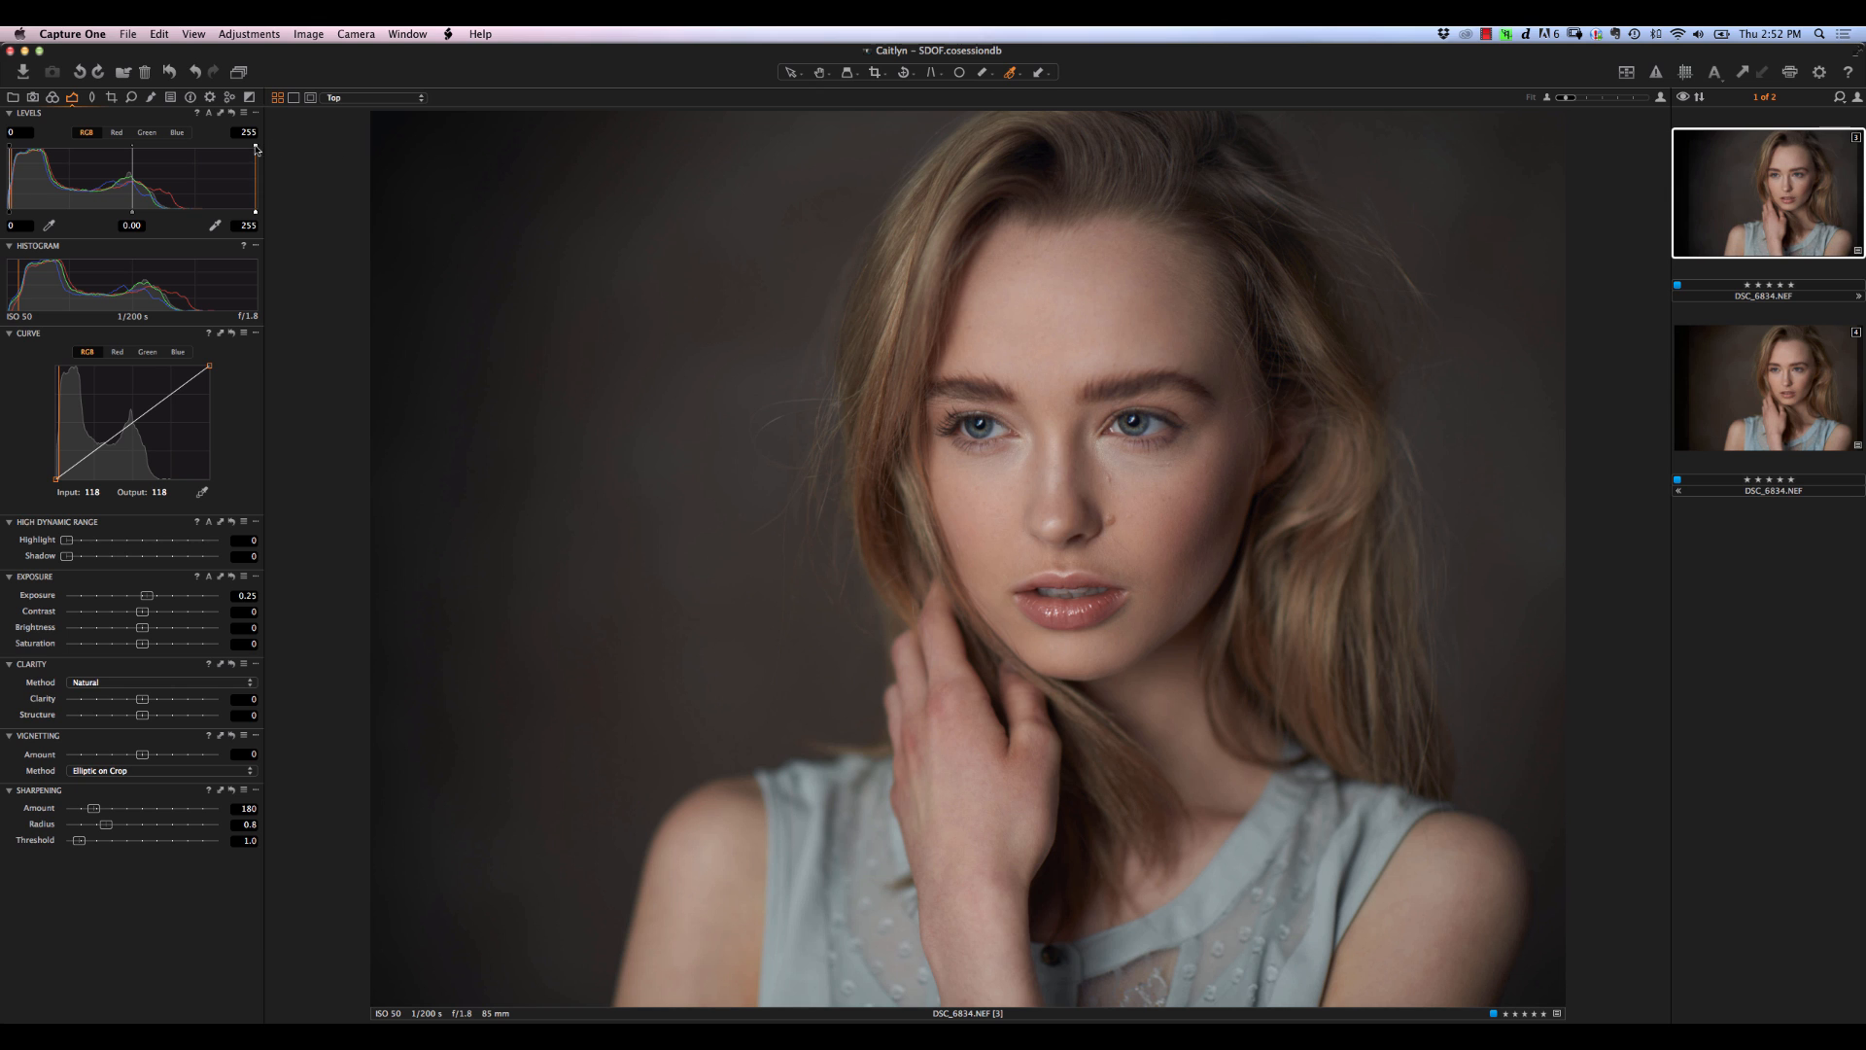
drag(254, 147, 242, 148)
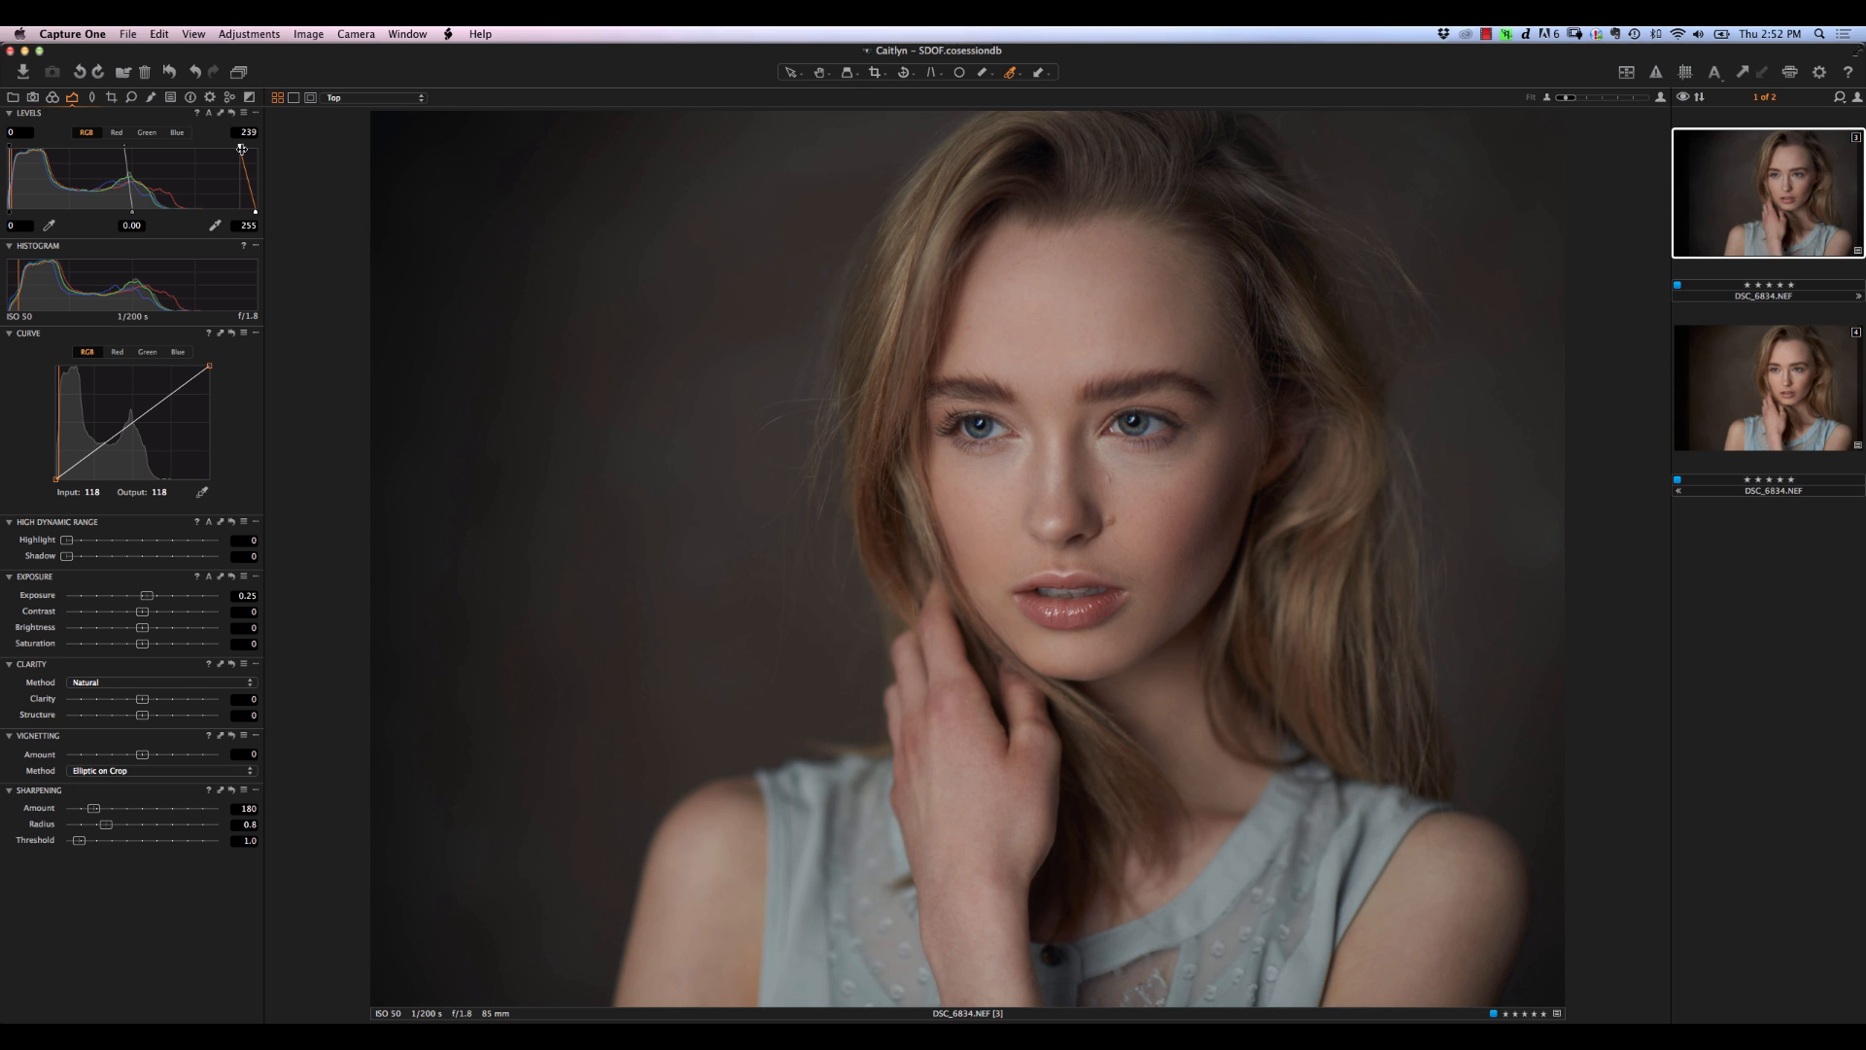
drag(241, 149, 256, 149)
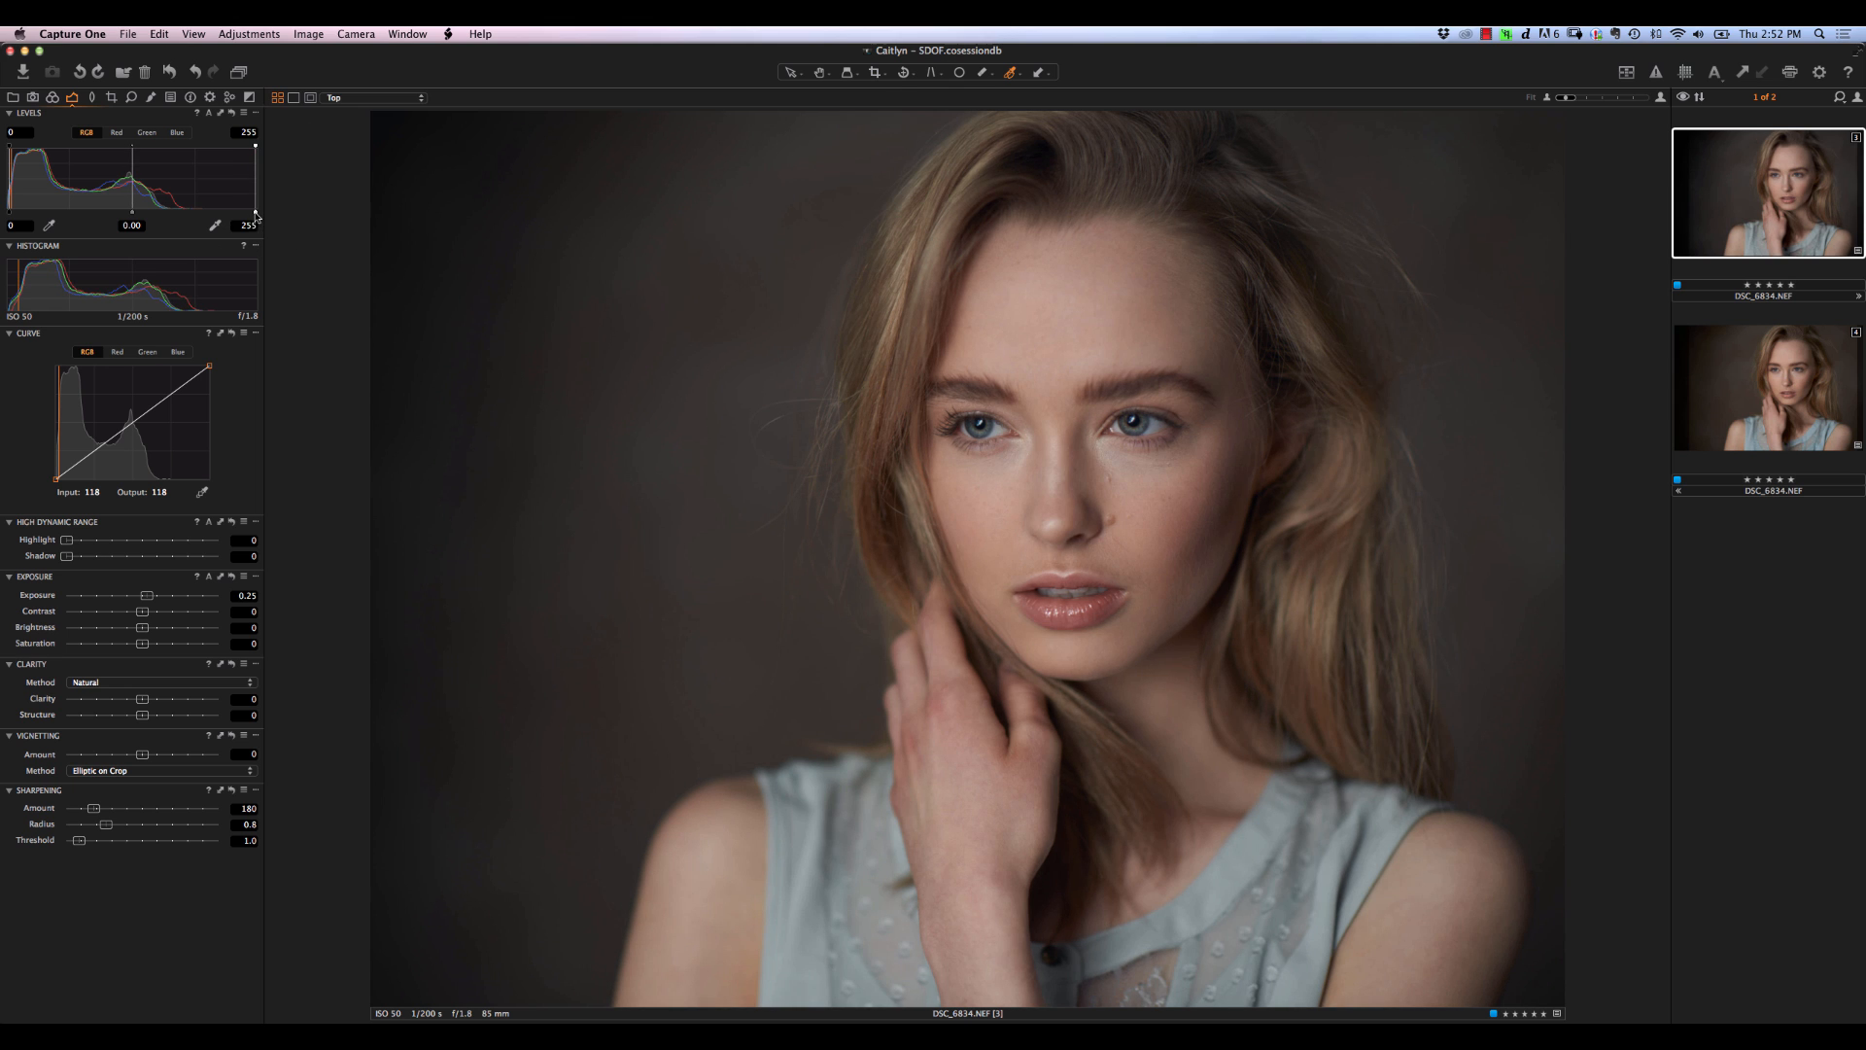
Set the RGB input highlight point to 245 and the input shadow point to 3 in Levels
drag(255, 214, 253, 212)
drag(253, 213, 248, 216)
drag(249, 215, 245, 214)
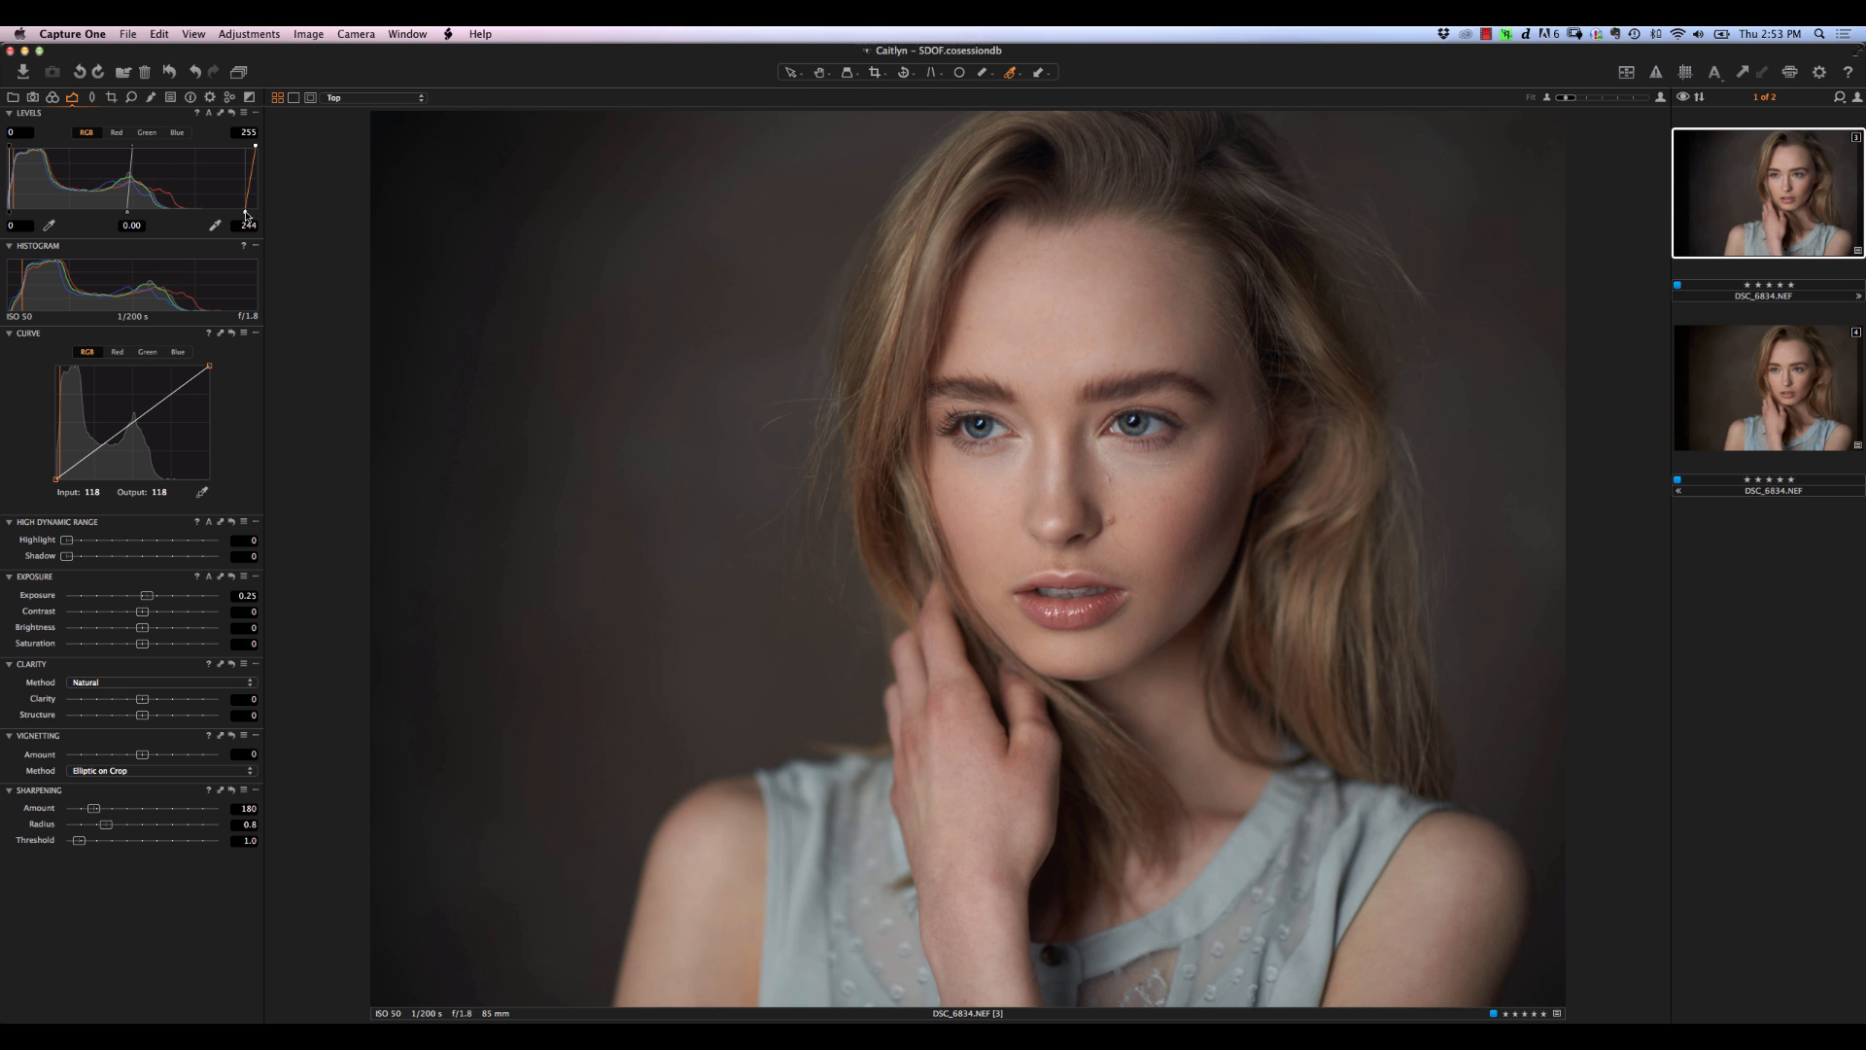
drag(246, 216, 246, 212)
drag(10, 211, 12, 212)
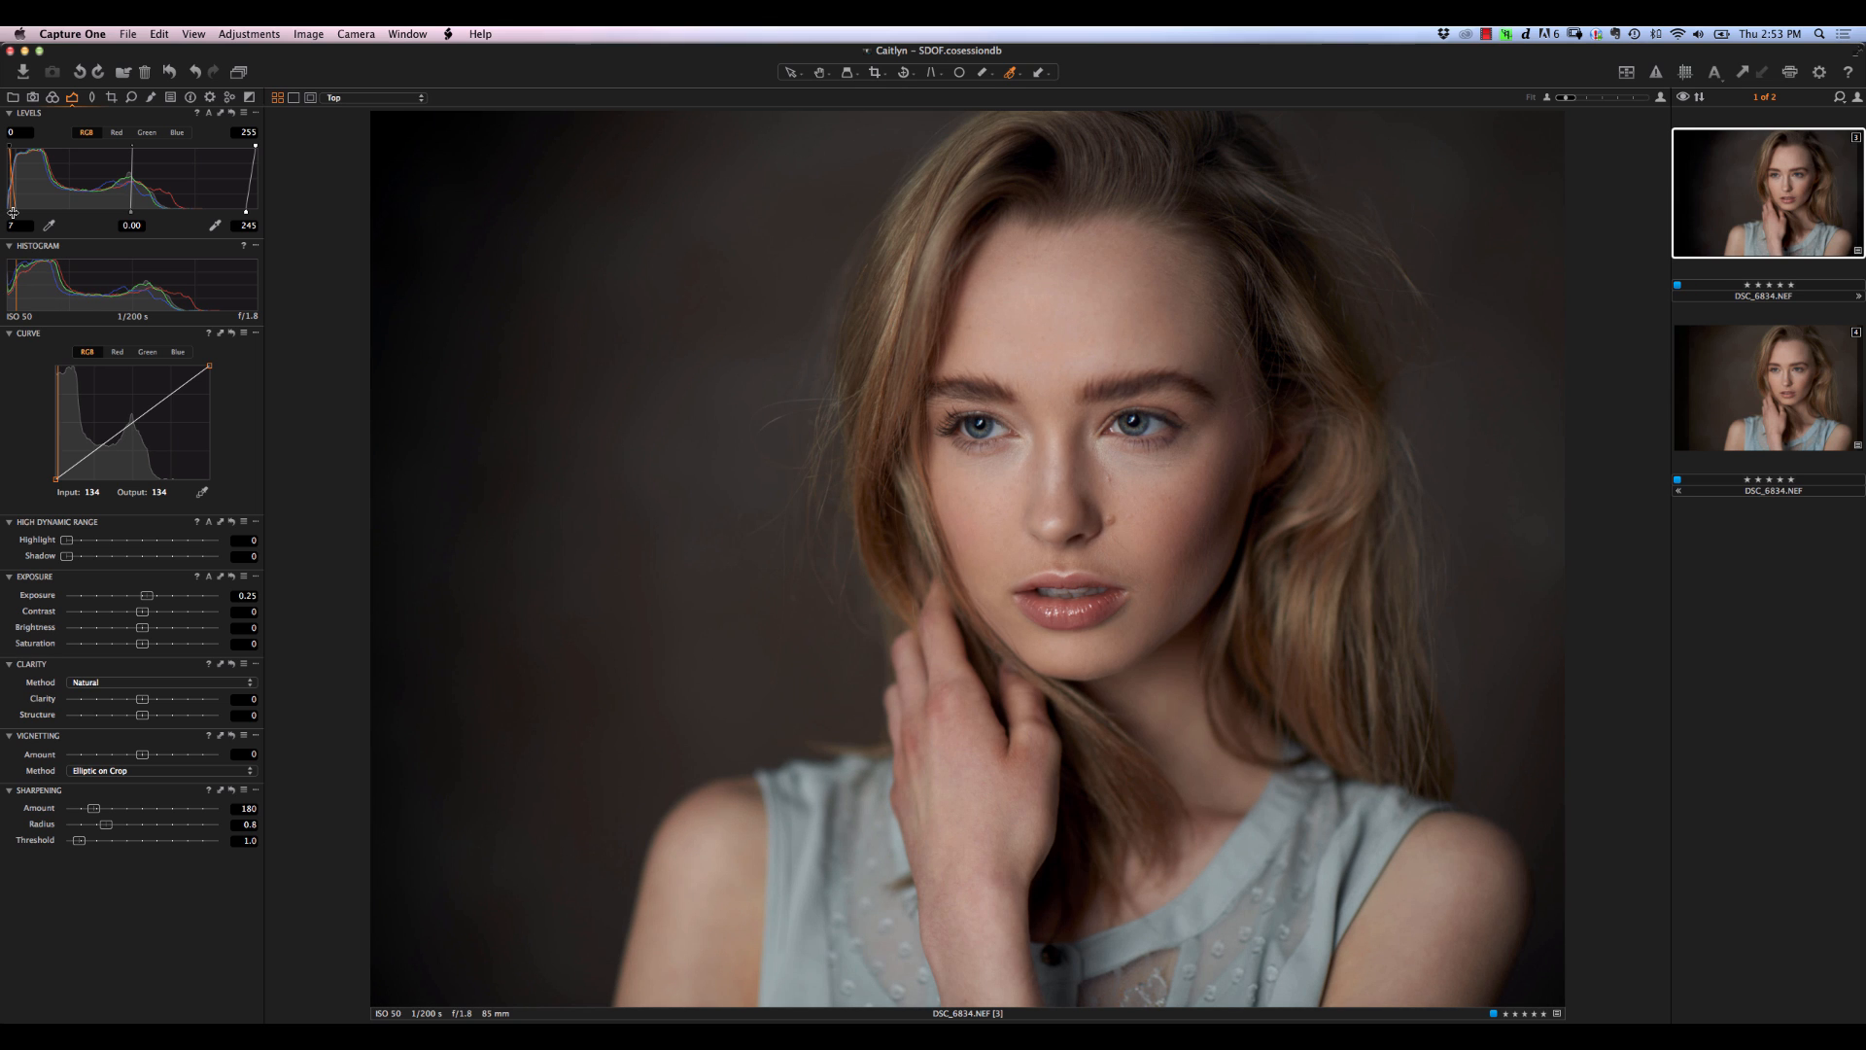
drag(12, 211, 8, 215)
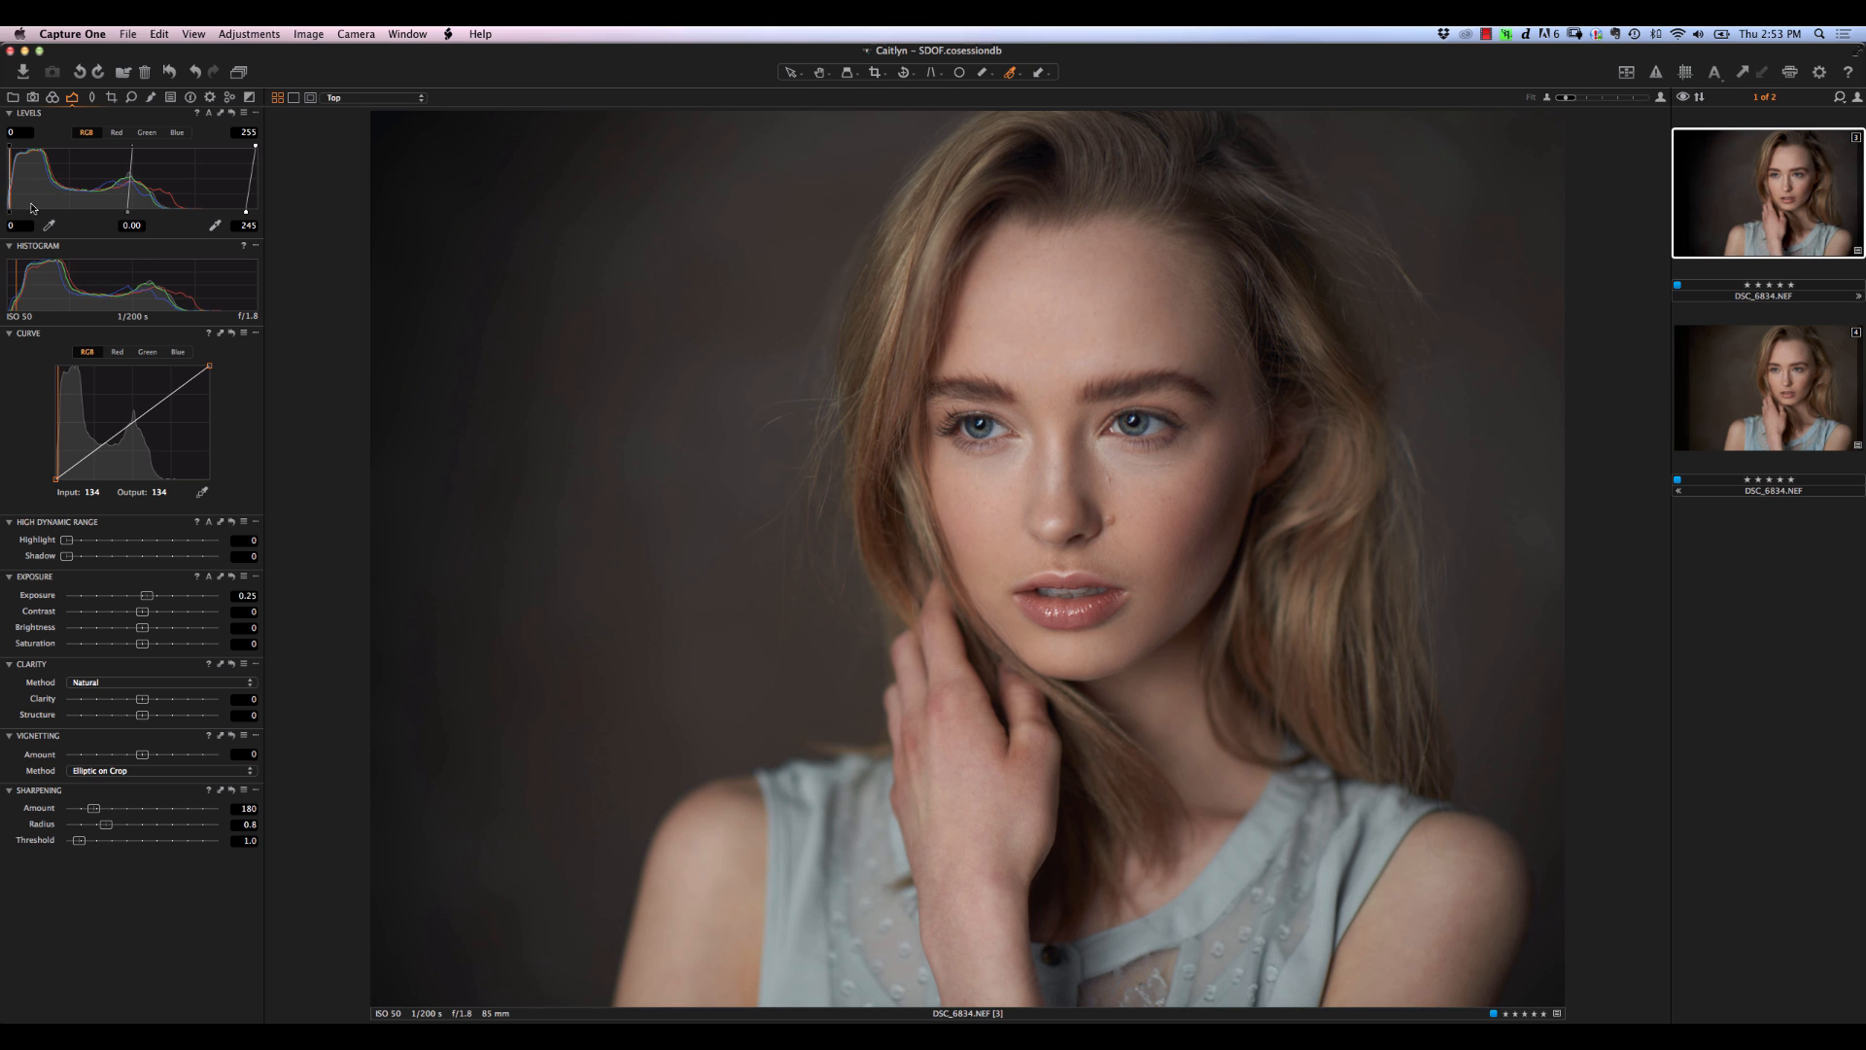
drag(9, 212, 11, 212)
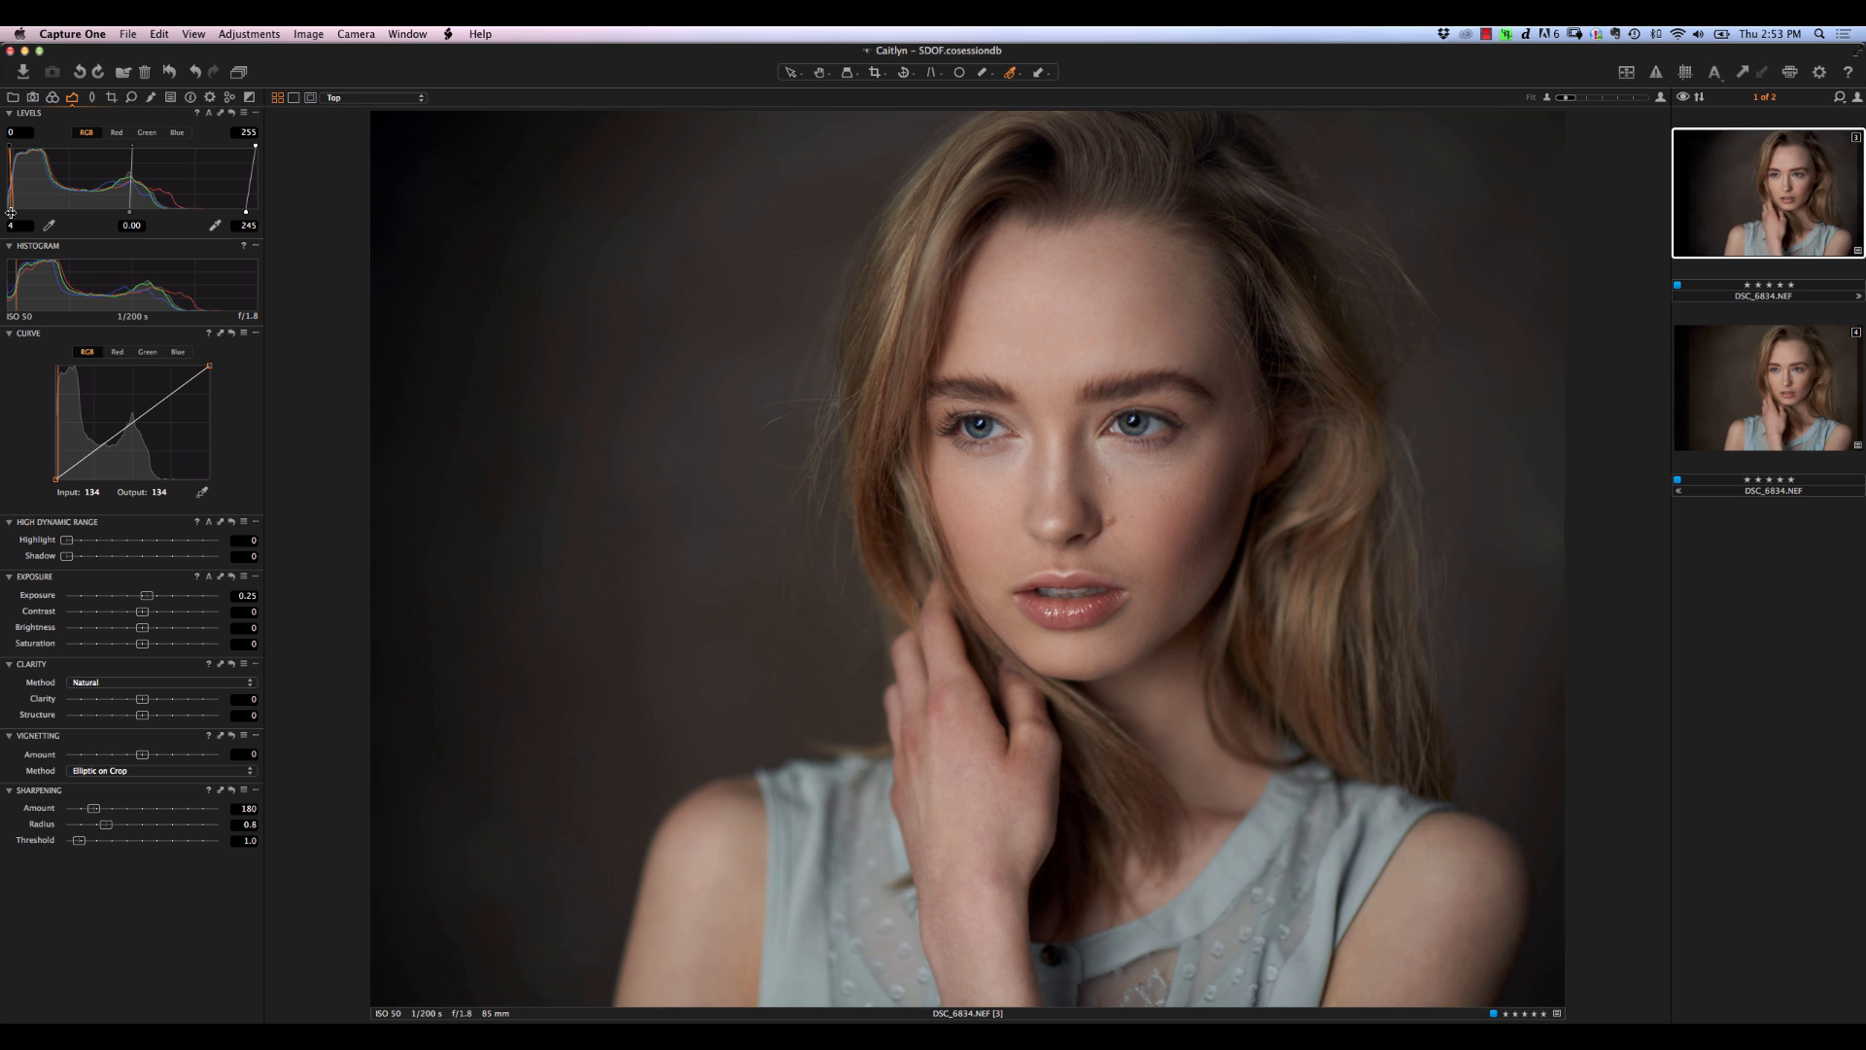
drag(10, 212, 9, 212)
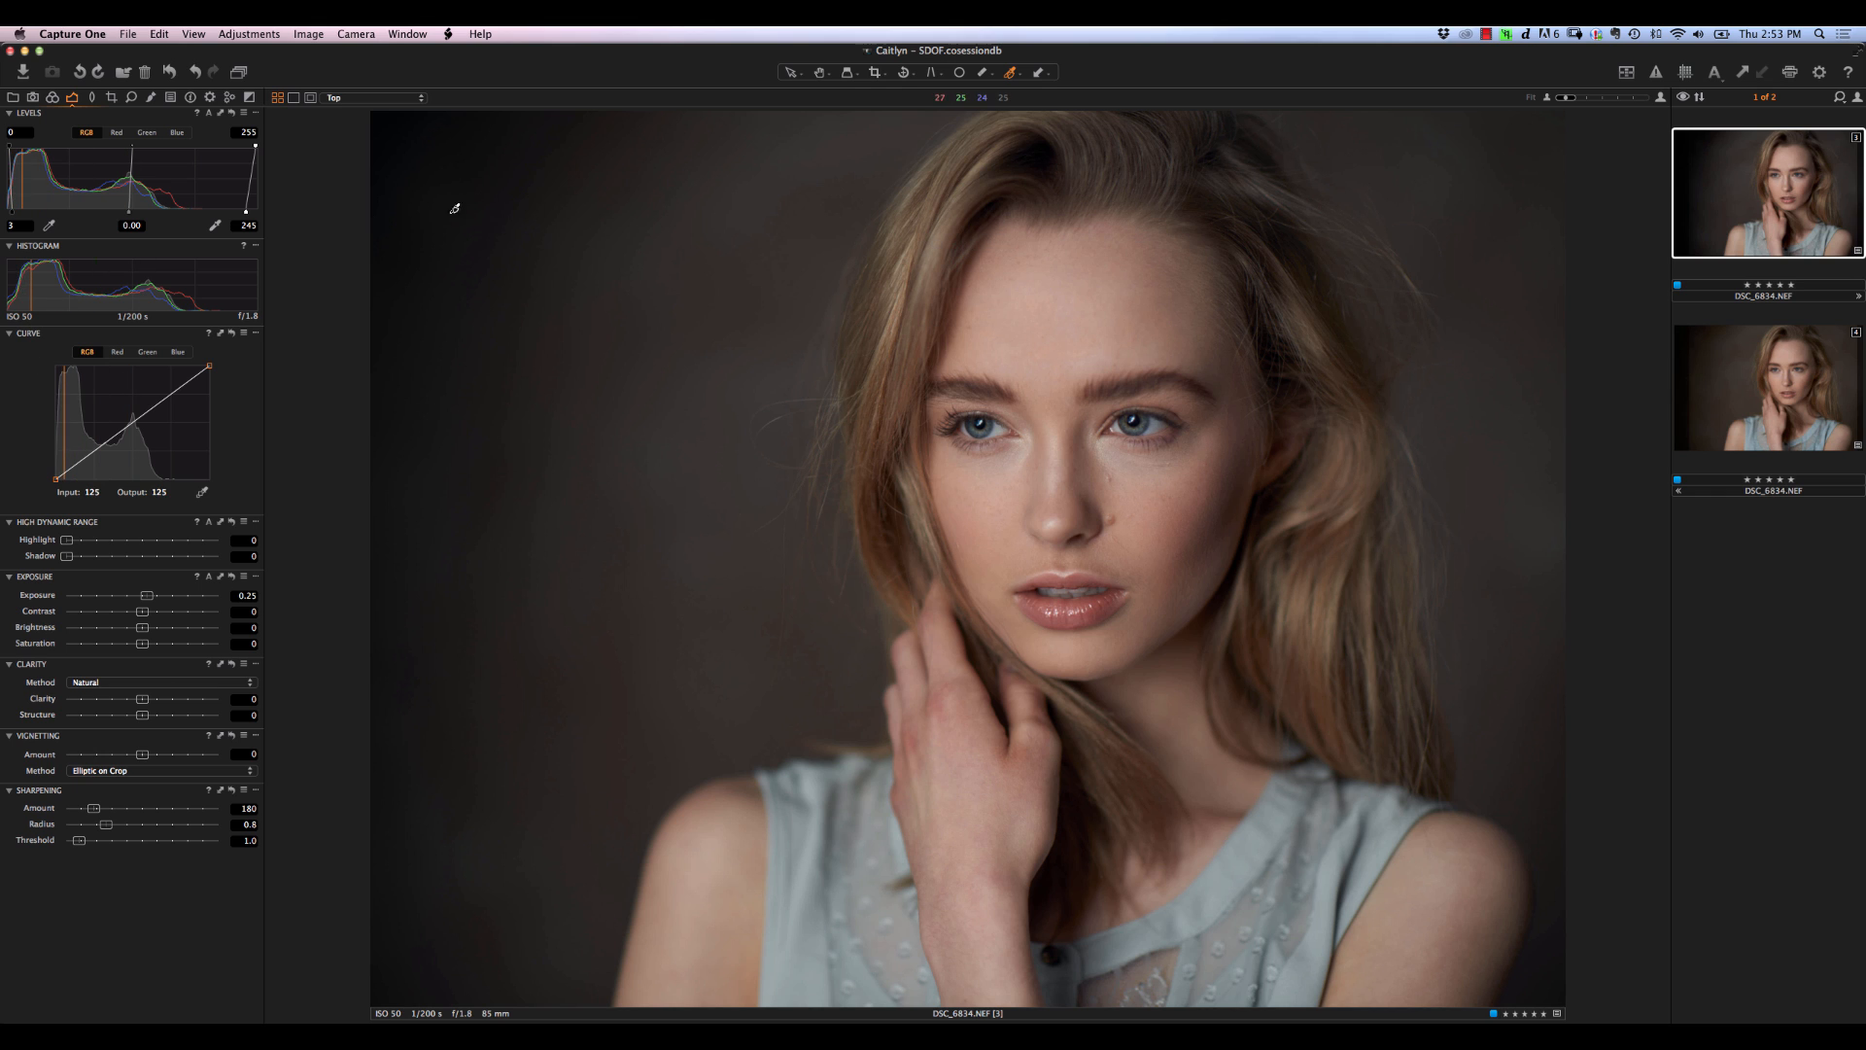
Reset the Levels adjustments to compare the image, and undo each reset
click(232, 114)
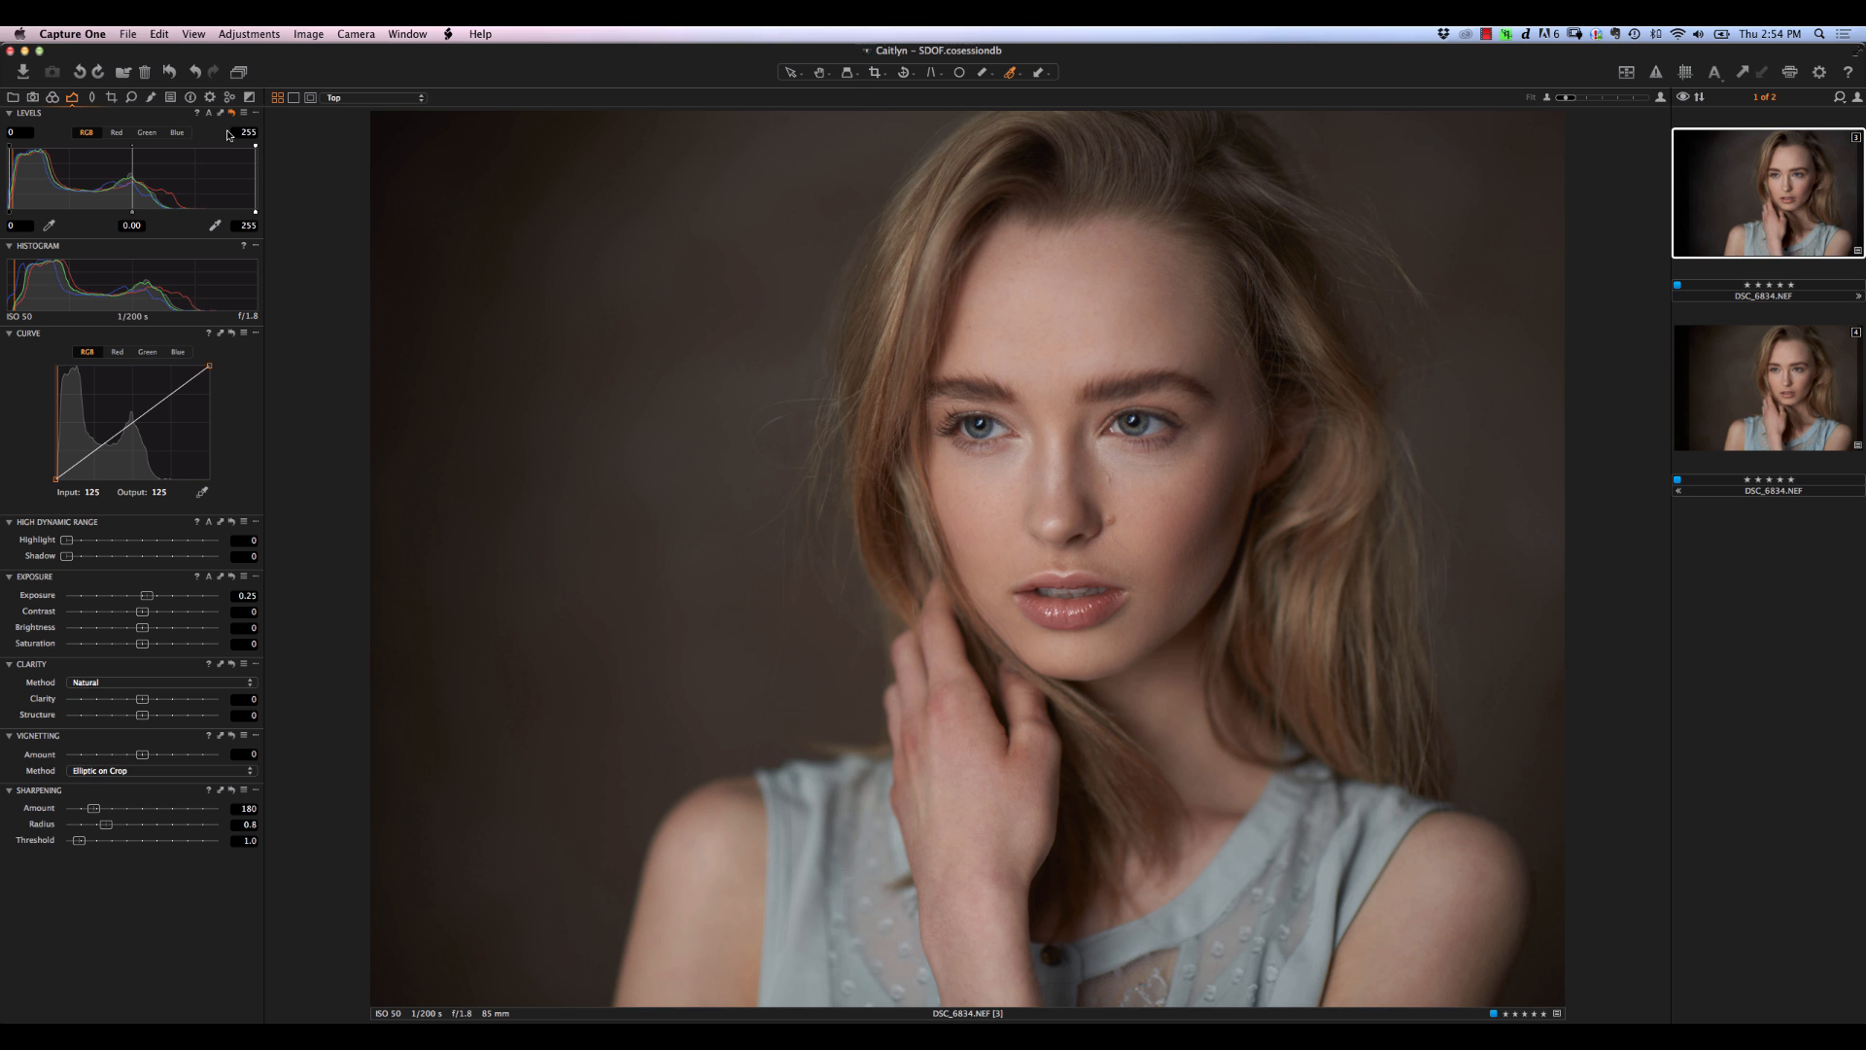
key(super+z)
click(231, 113)
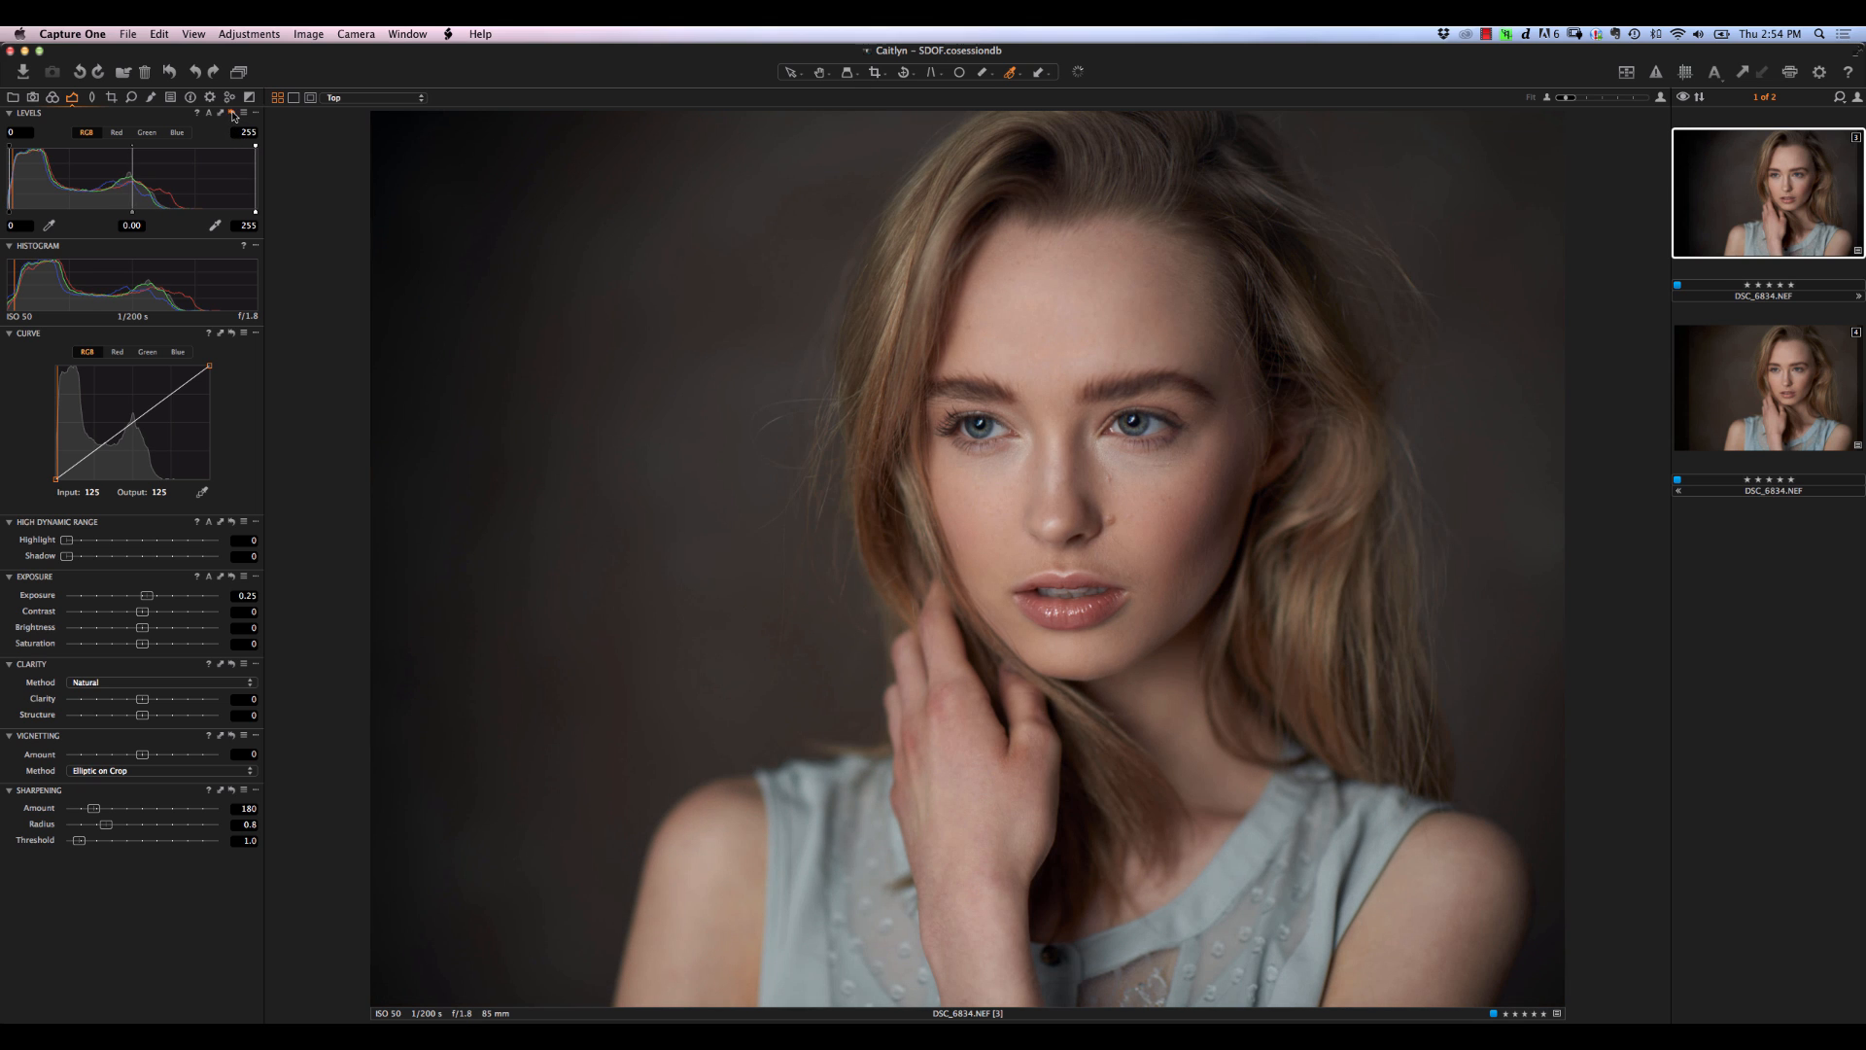
key(super+z)
Shape the RGB curve slightly with a highlight and a shadow point, and lower Saturation to -5
click(171, 393)
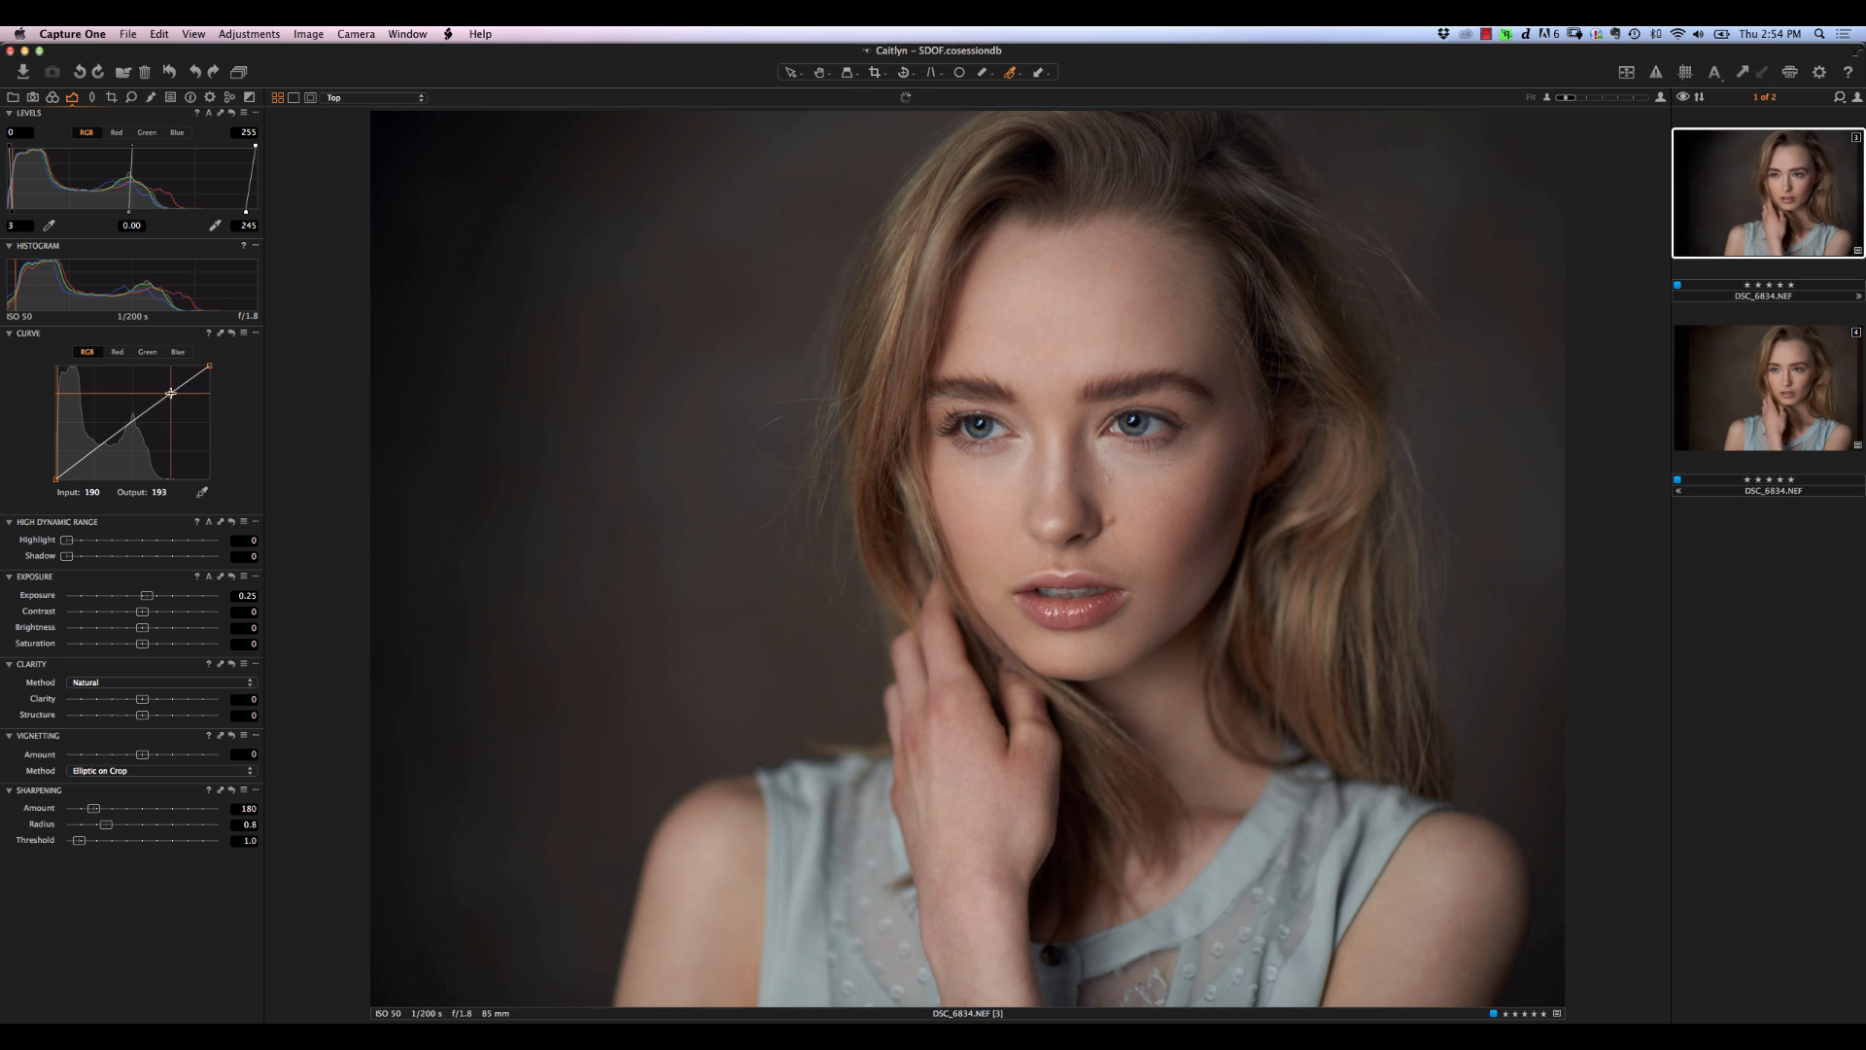
click(86, 455)
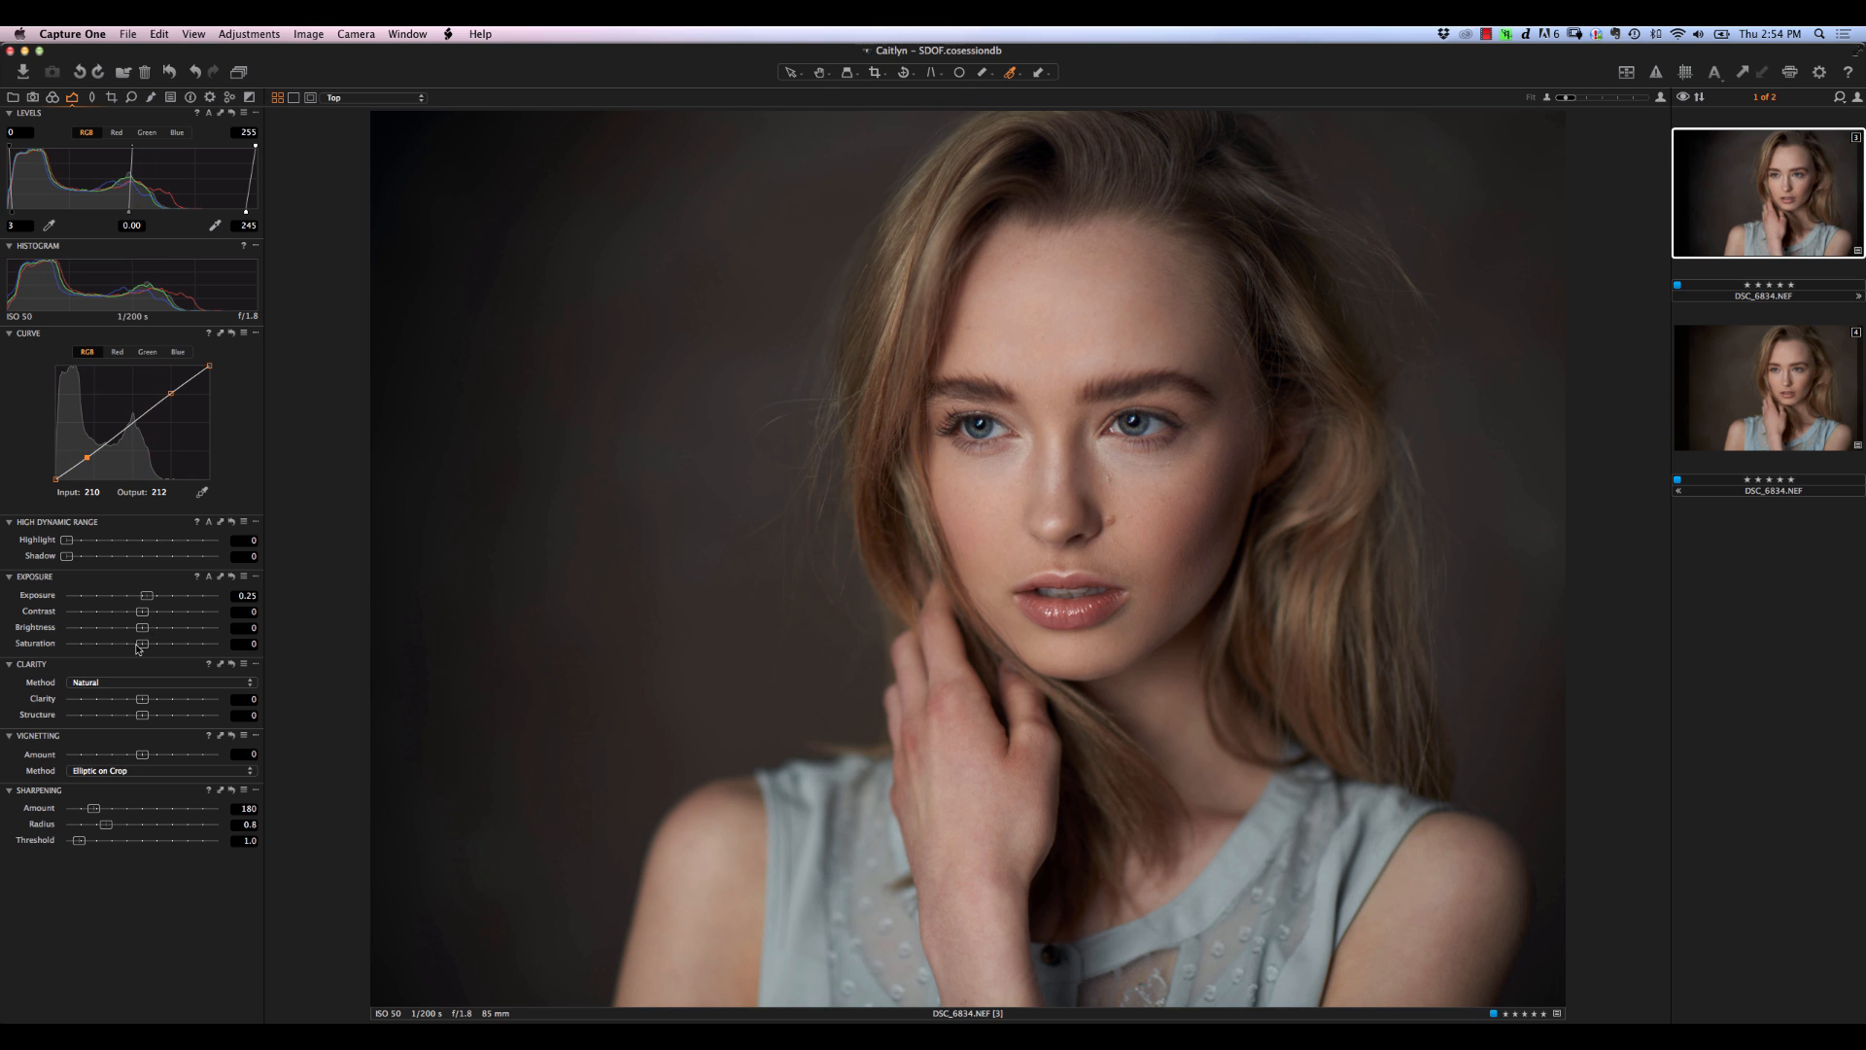
drag(136, 647, 139, 647)
Try shifting the end points of the blue and green channel curves, and reset the Curve adjustments
click(116, 351)
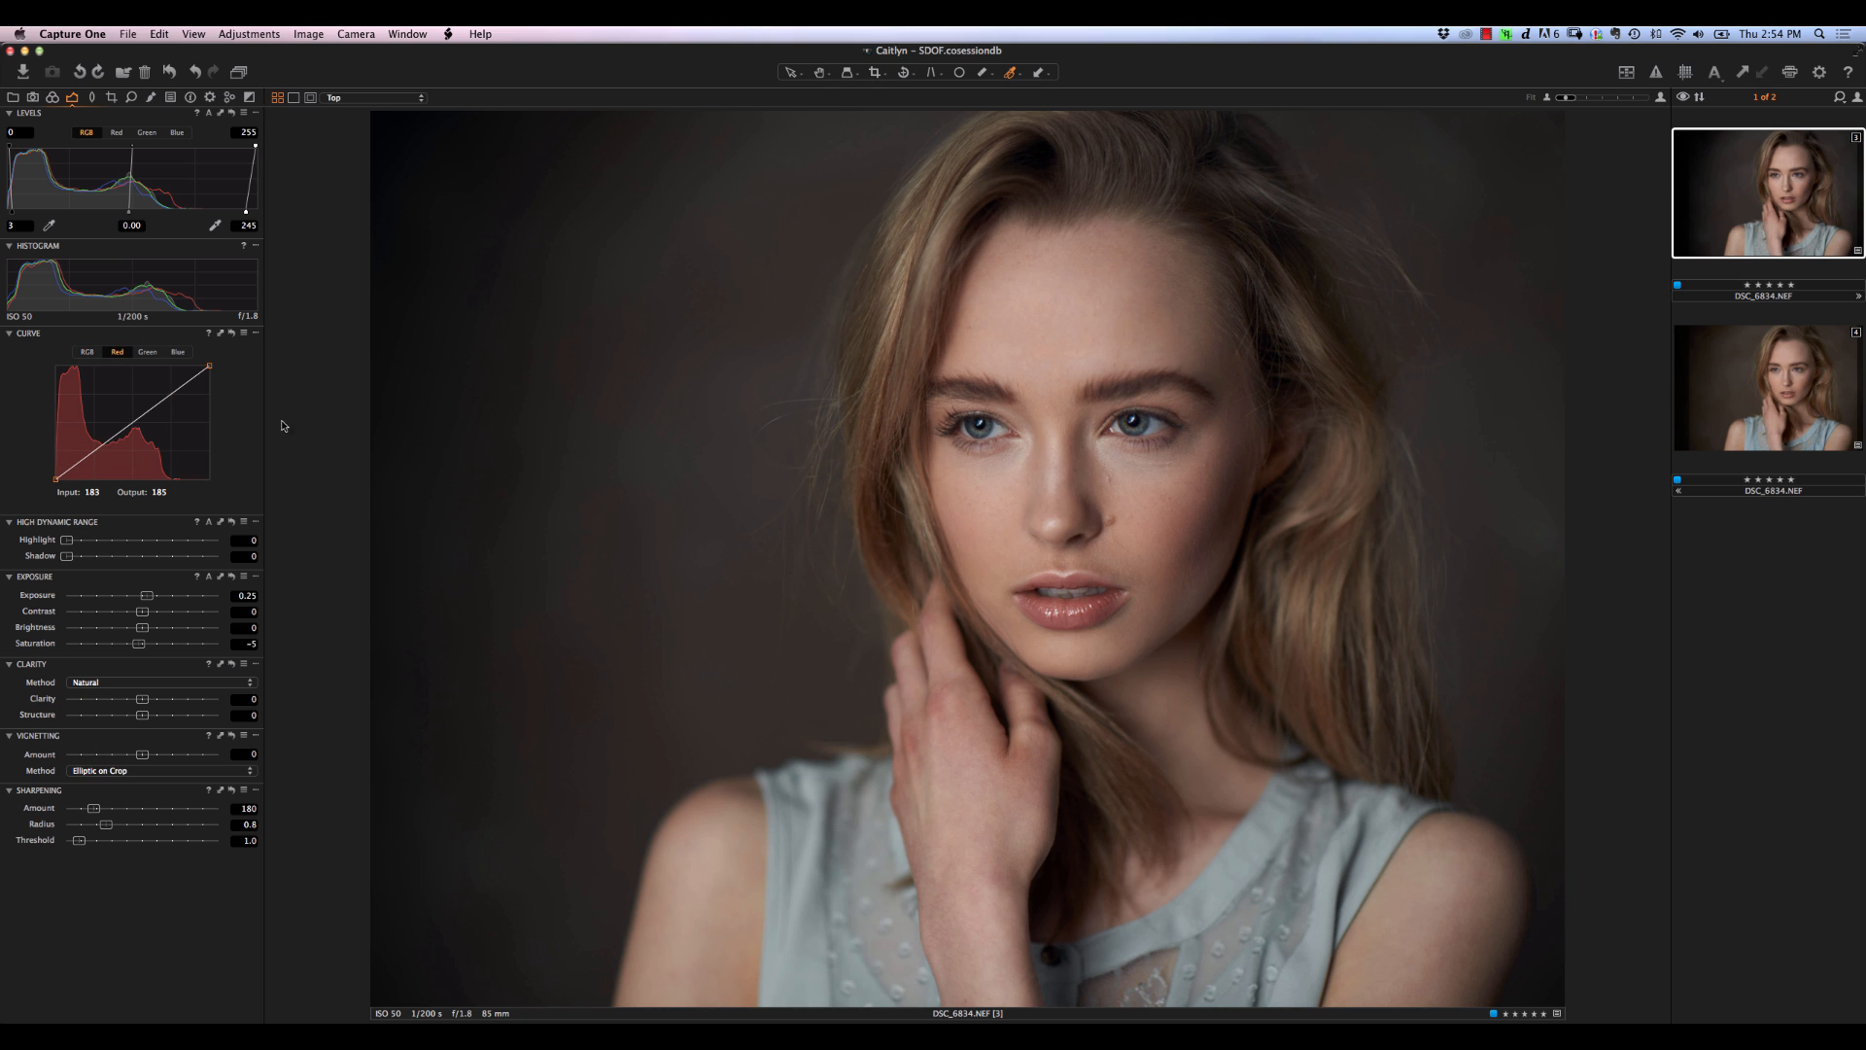
click(177, 352)
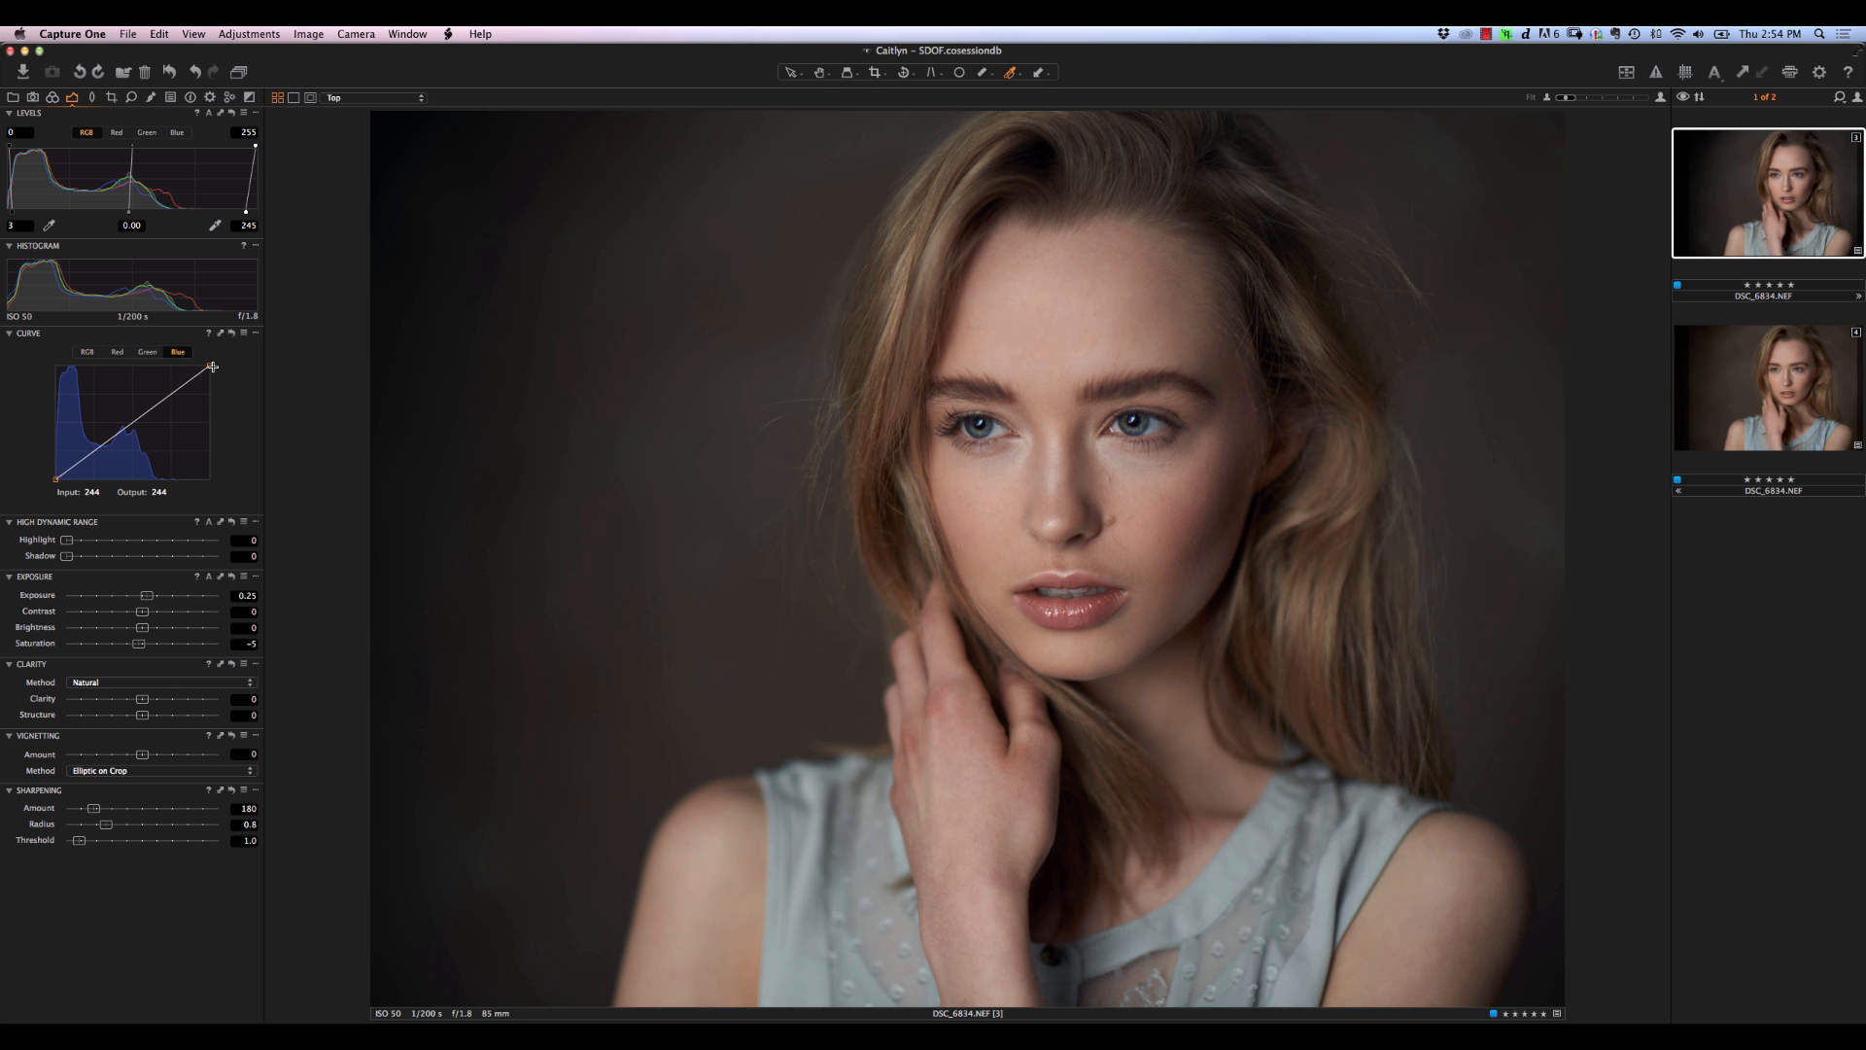
drag(211, 366, 217, 368)
drag(55, 480, 47, 477)
drag(55, 477, 55, 480)
click(147, 352)
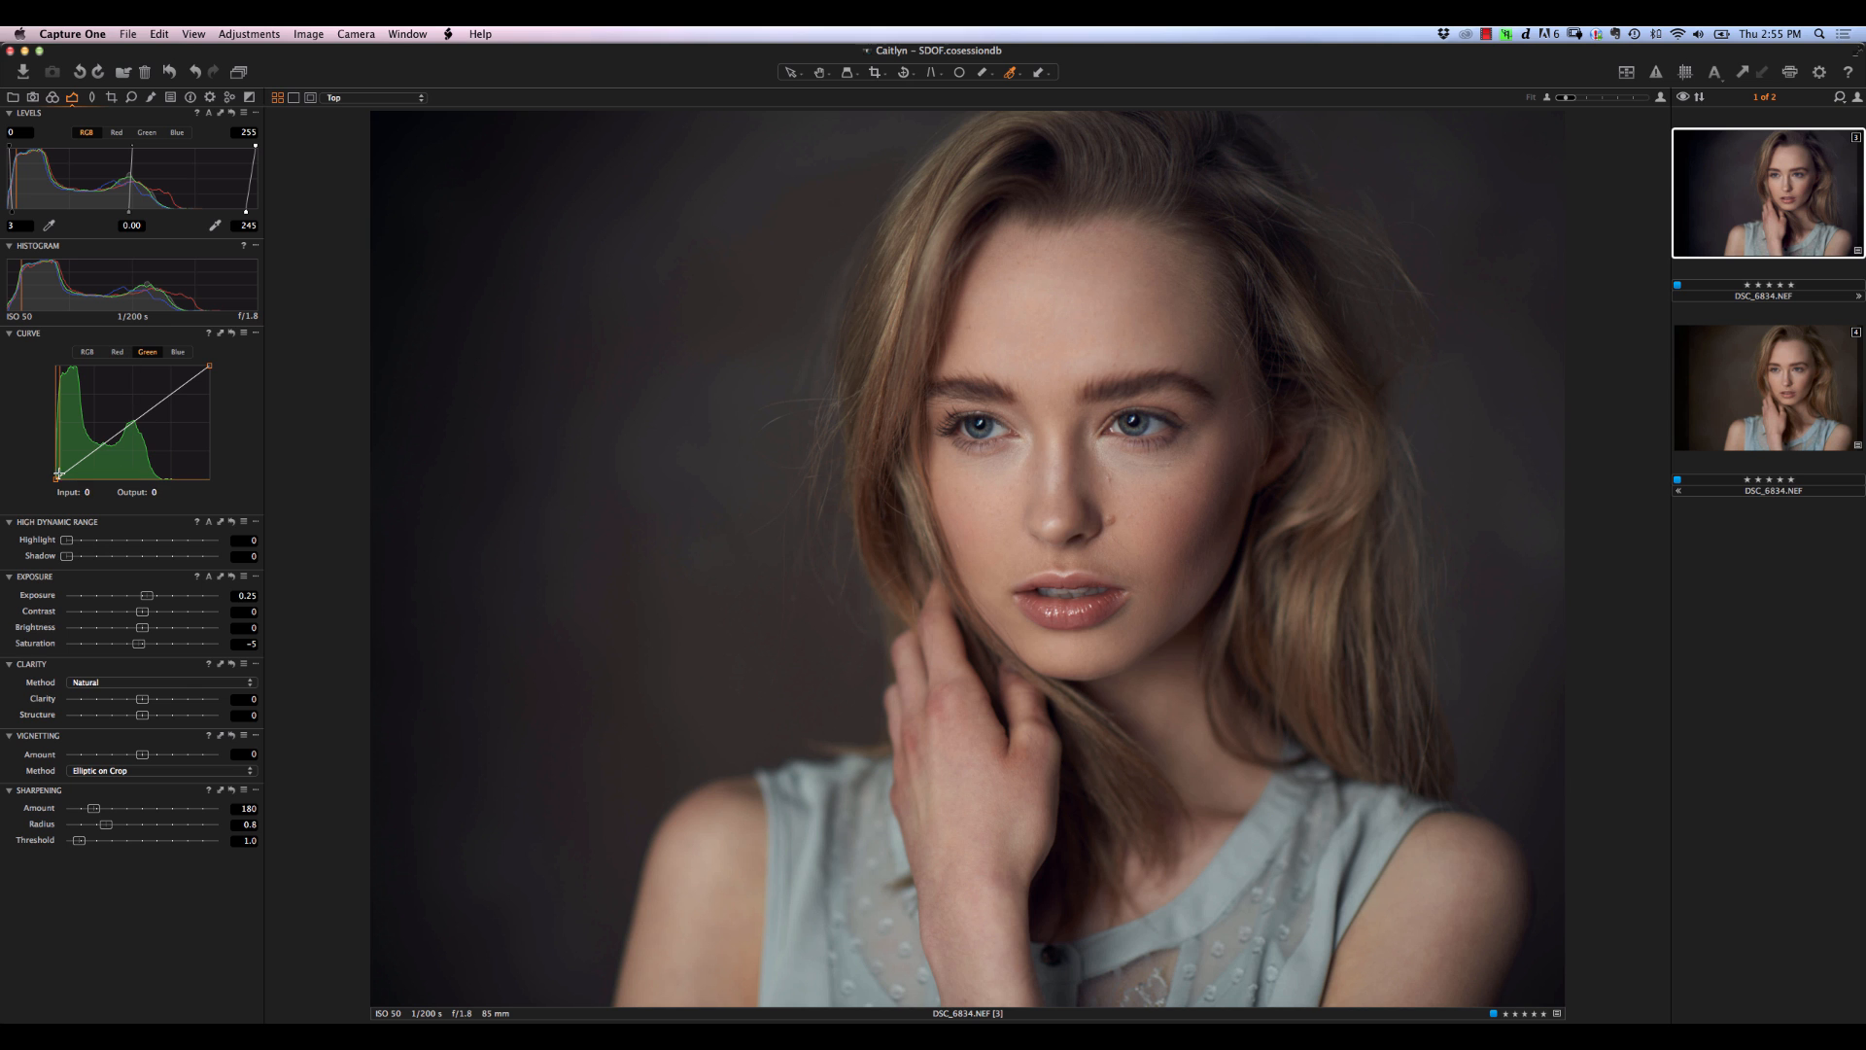
drag(55, 478, 58, 484)
drag(209, 366, 207, 365)
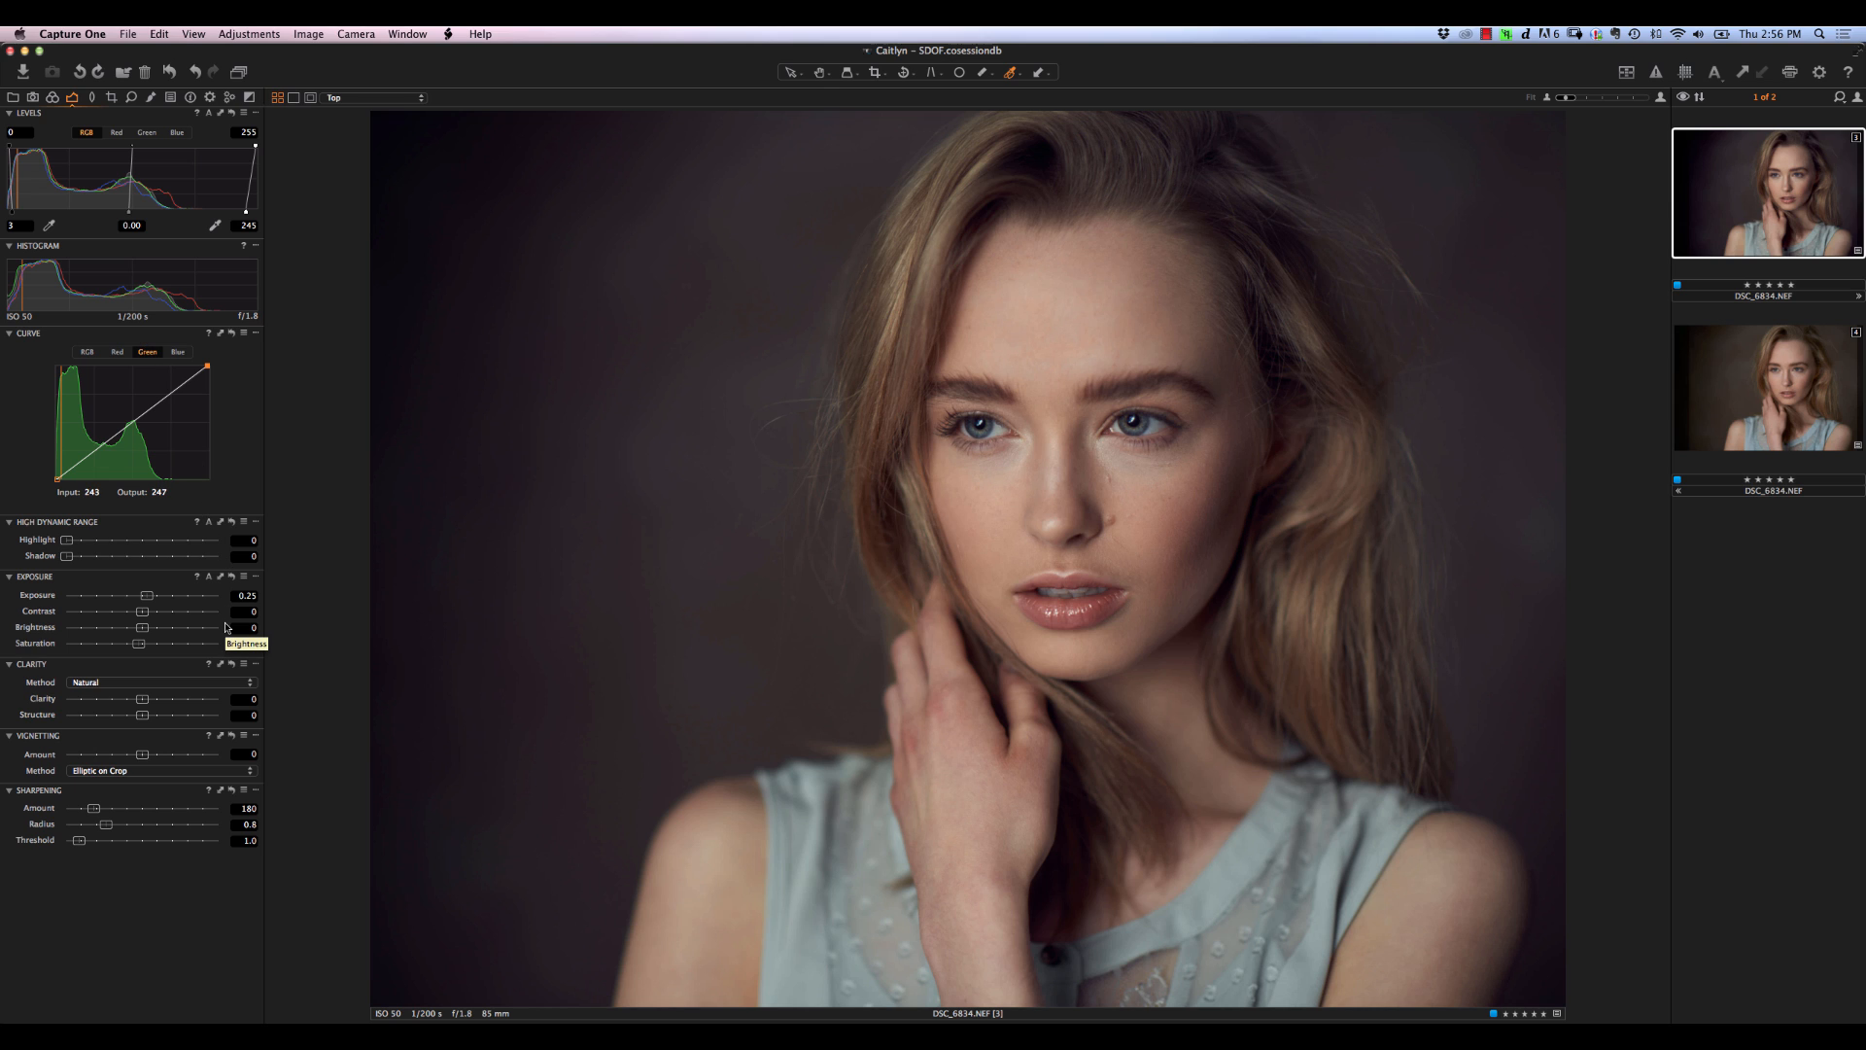
click(231, 334)
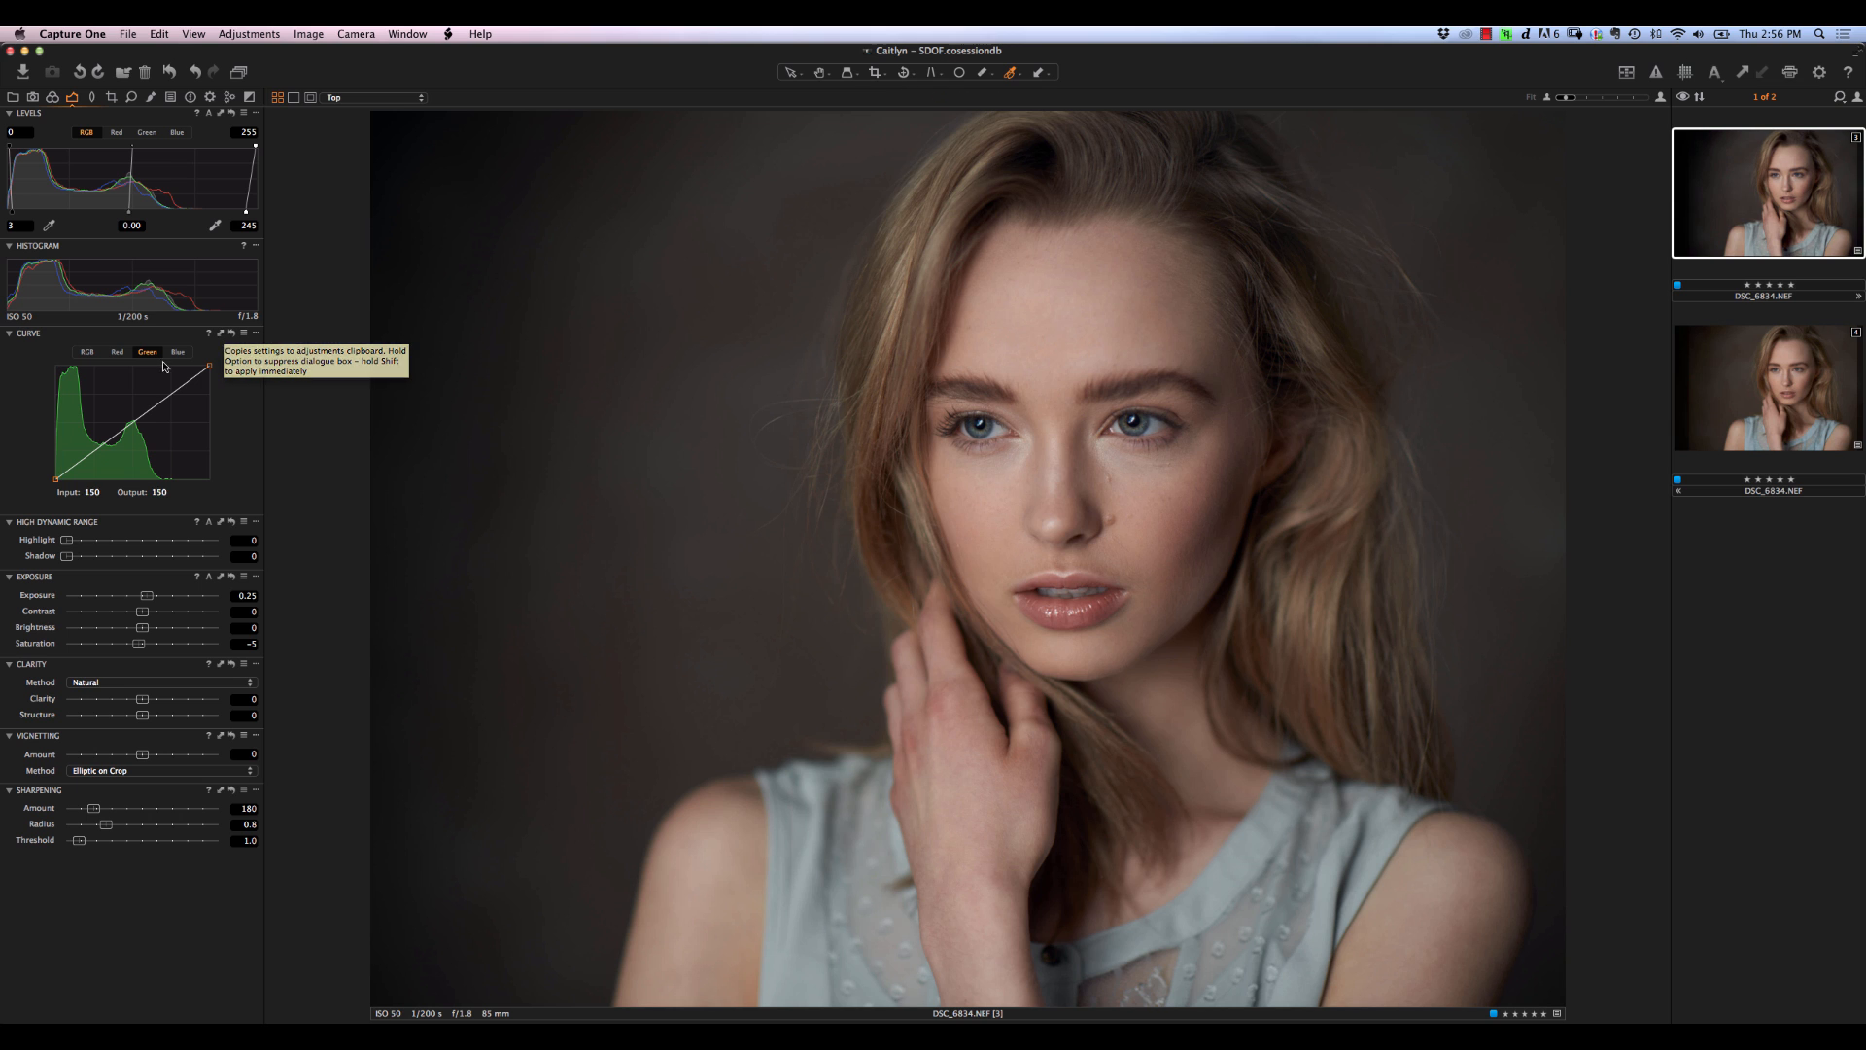
Add a highlight point and a shadow point to the RGB curve for subtle contrast
click(86, 353)
click(170, 392)
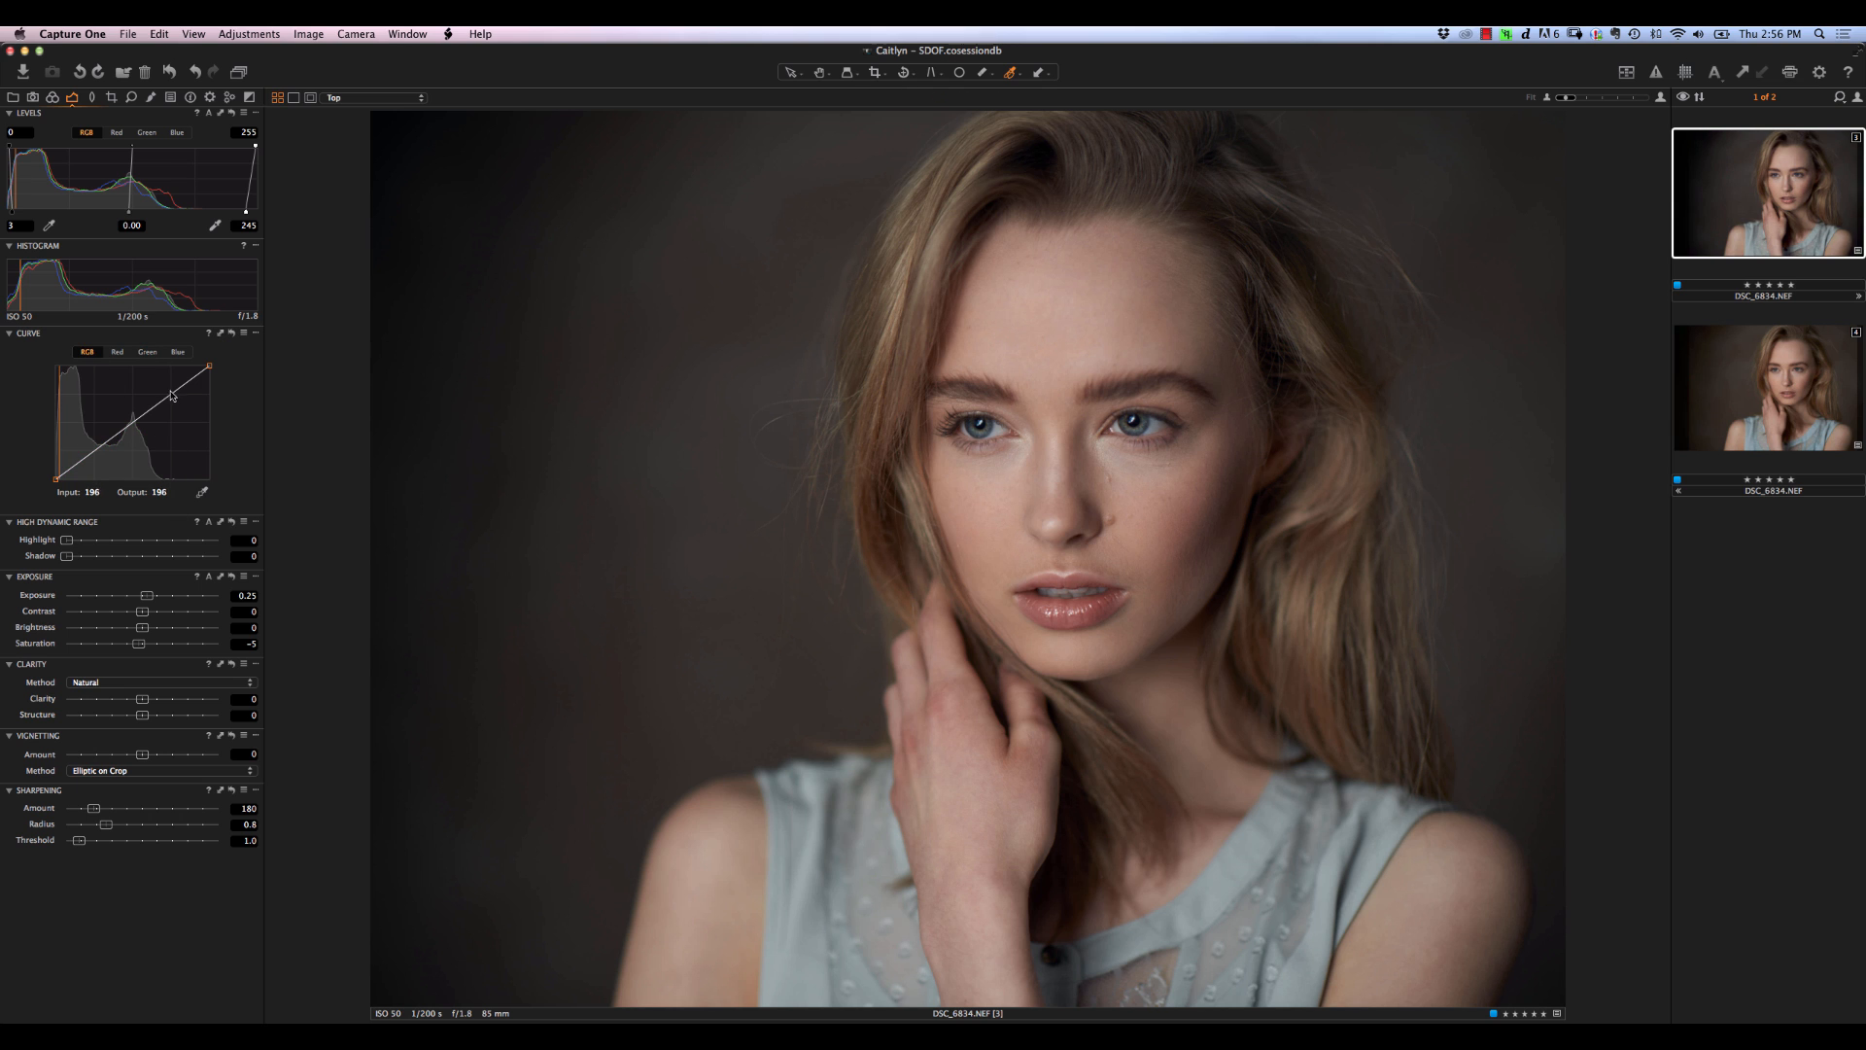
click(78, 461)
Compare the graded portrait with the other variant by switching between the two
click(1735, 389)
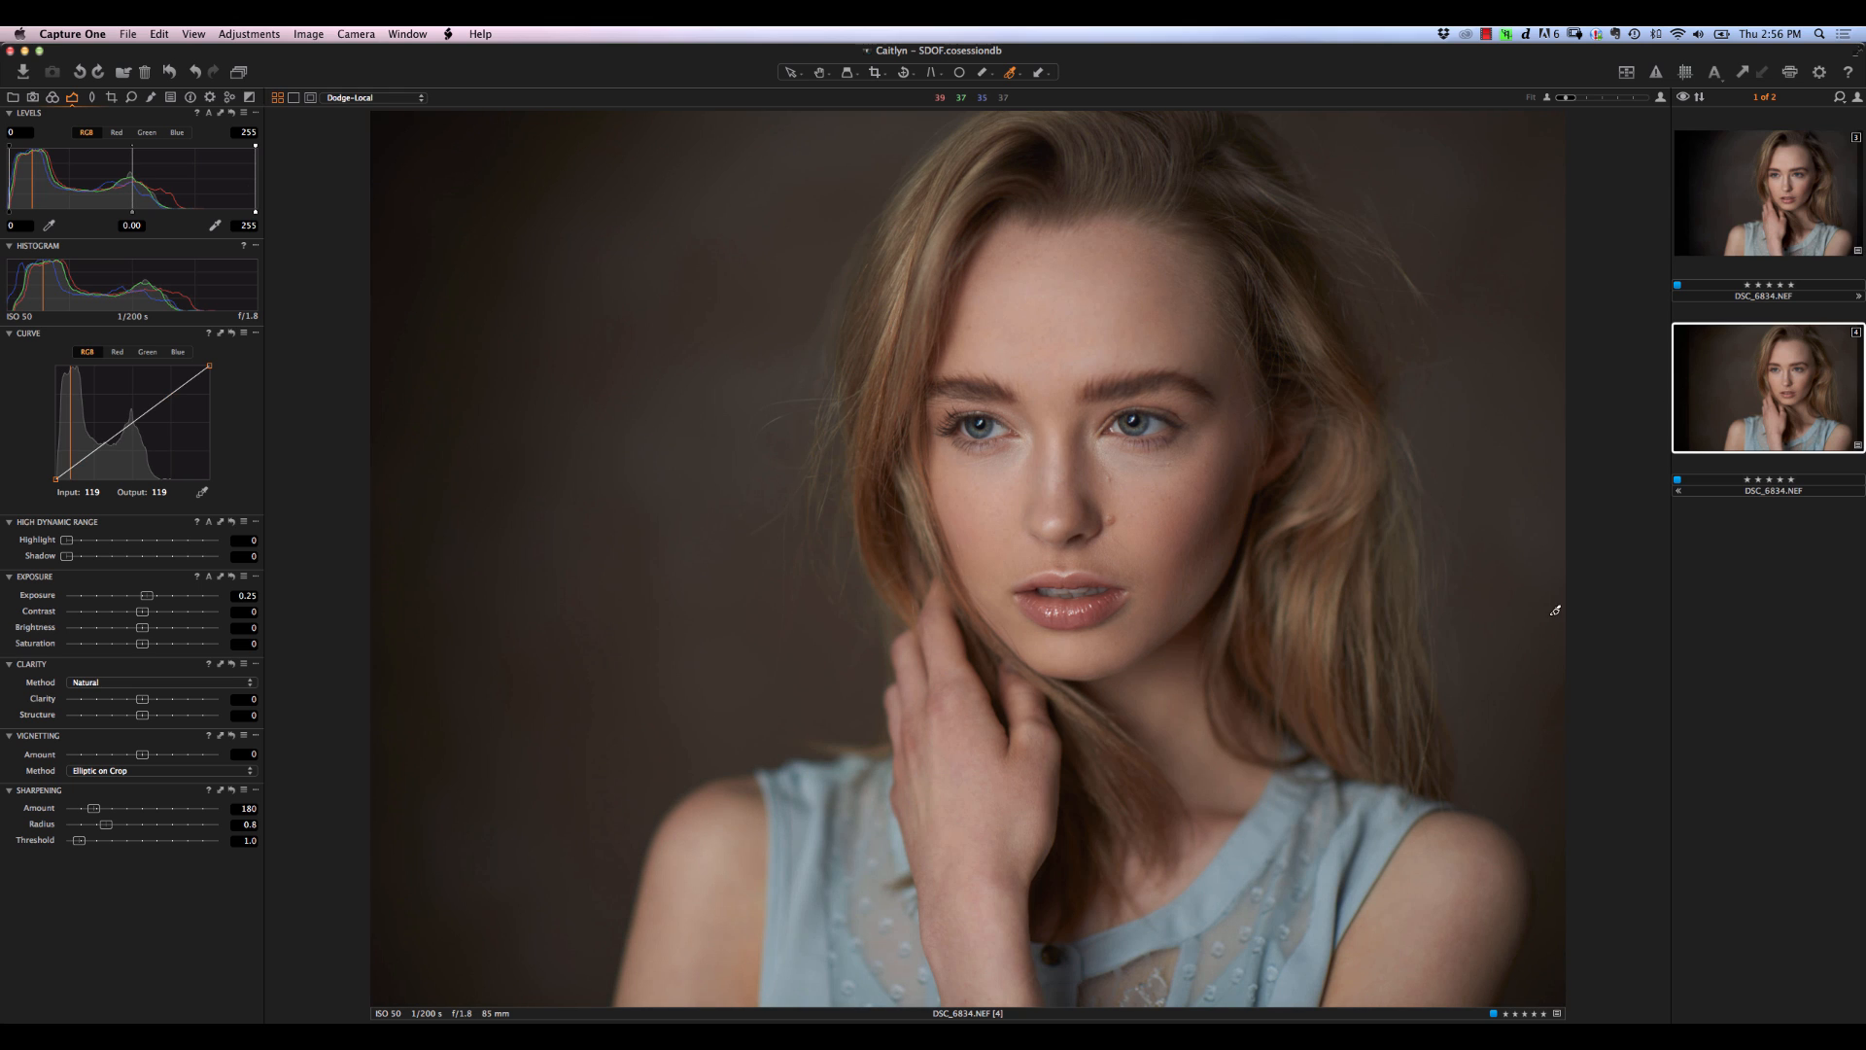
key(Up)
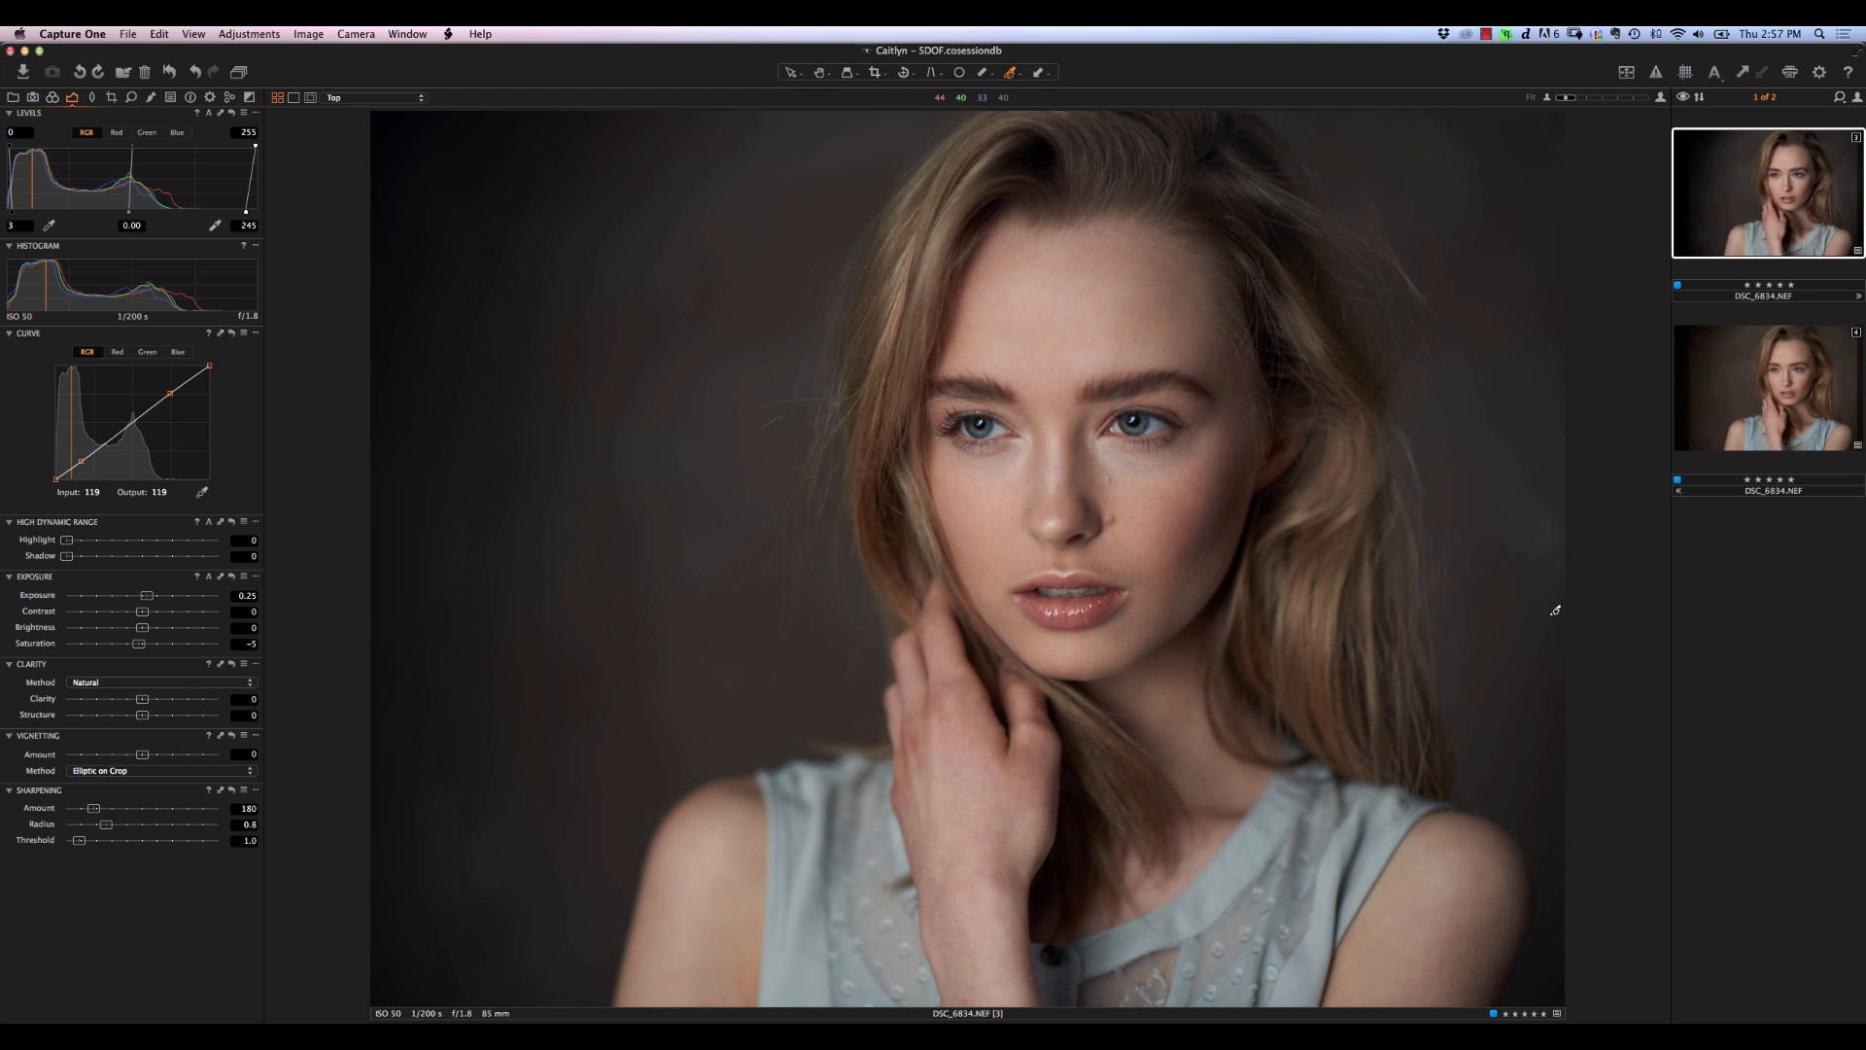
key(Down)
key(Up)
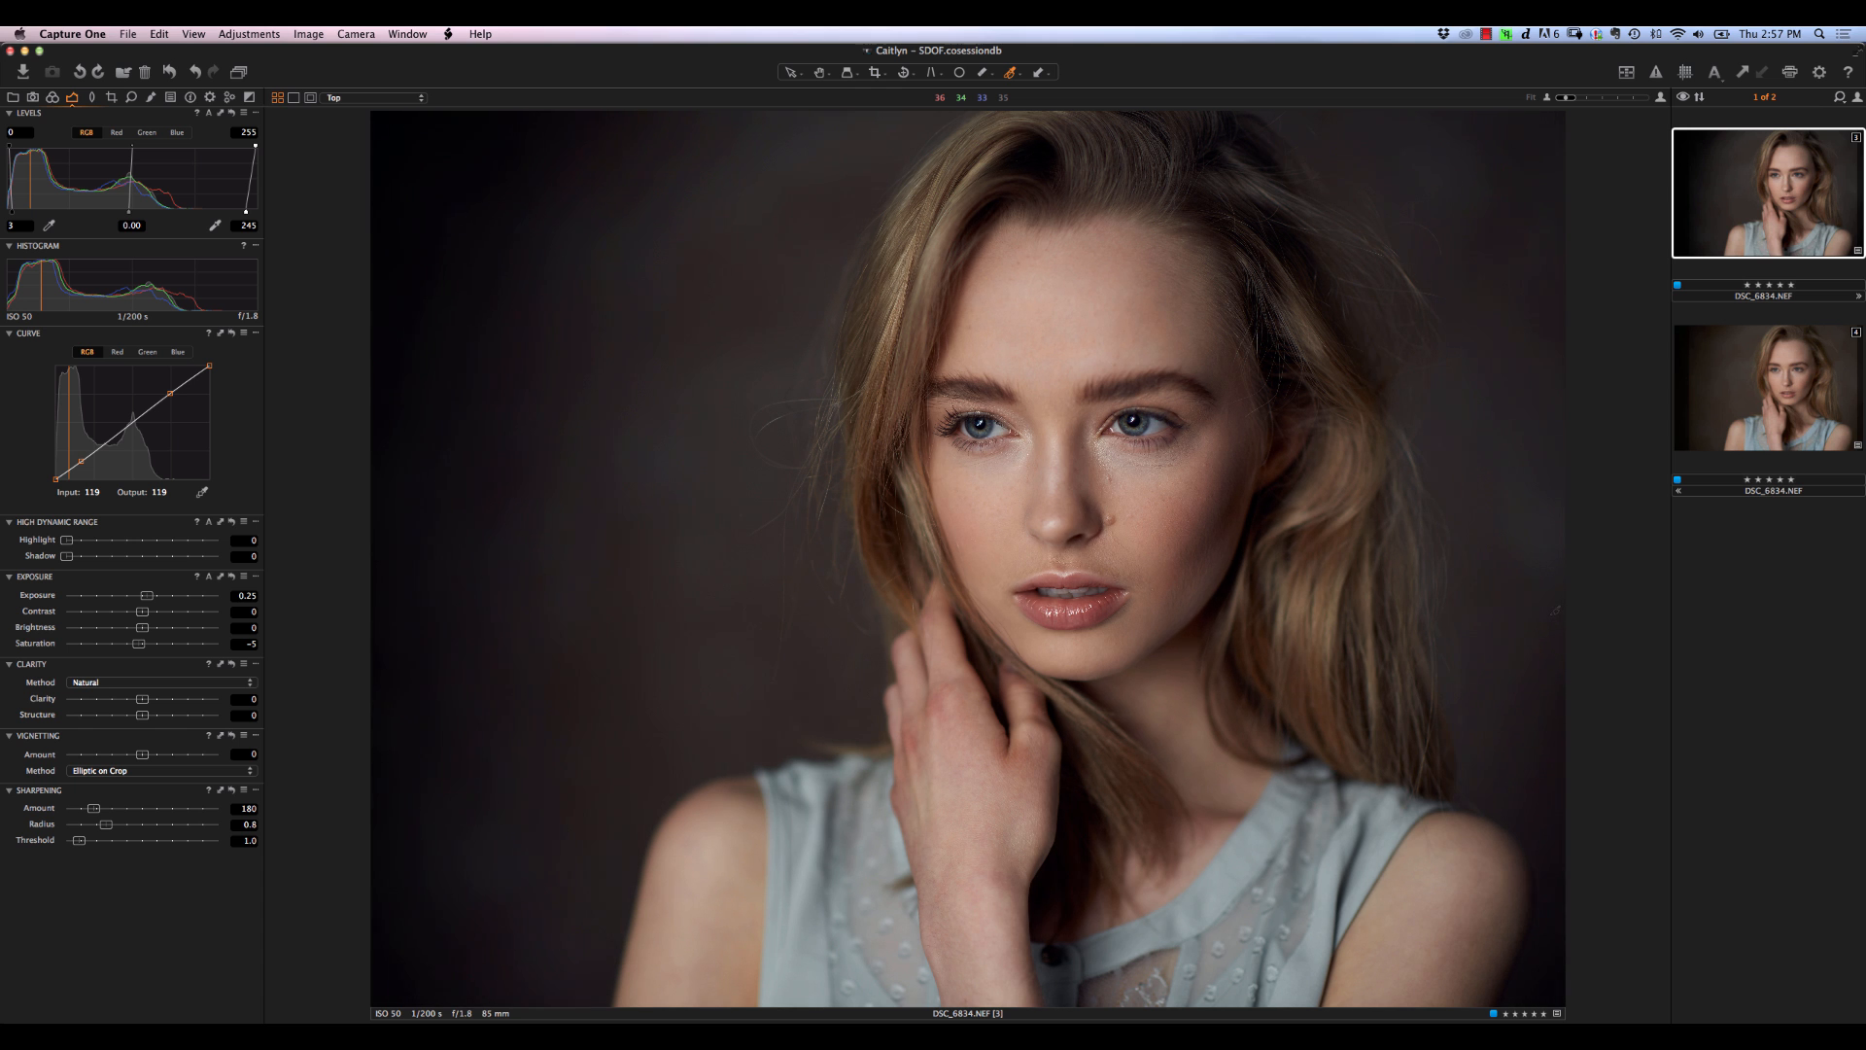
key(Down)
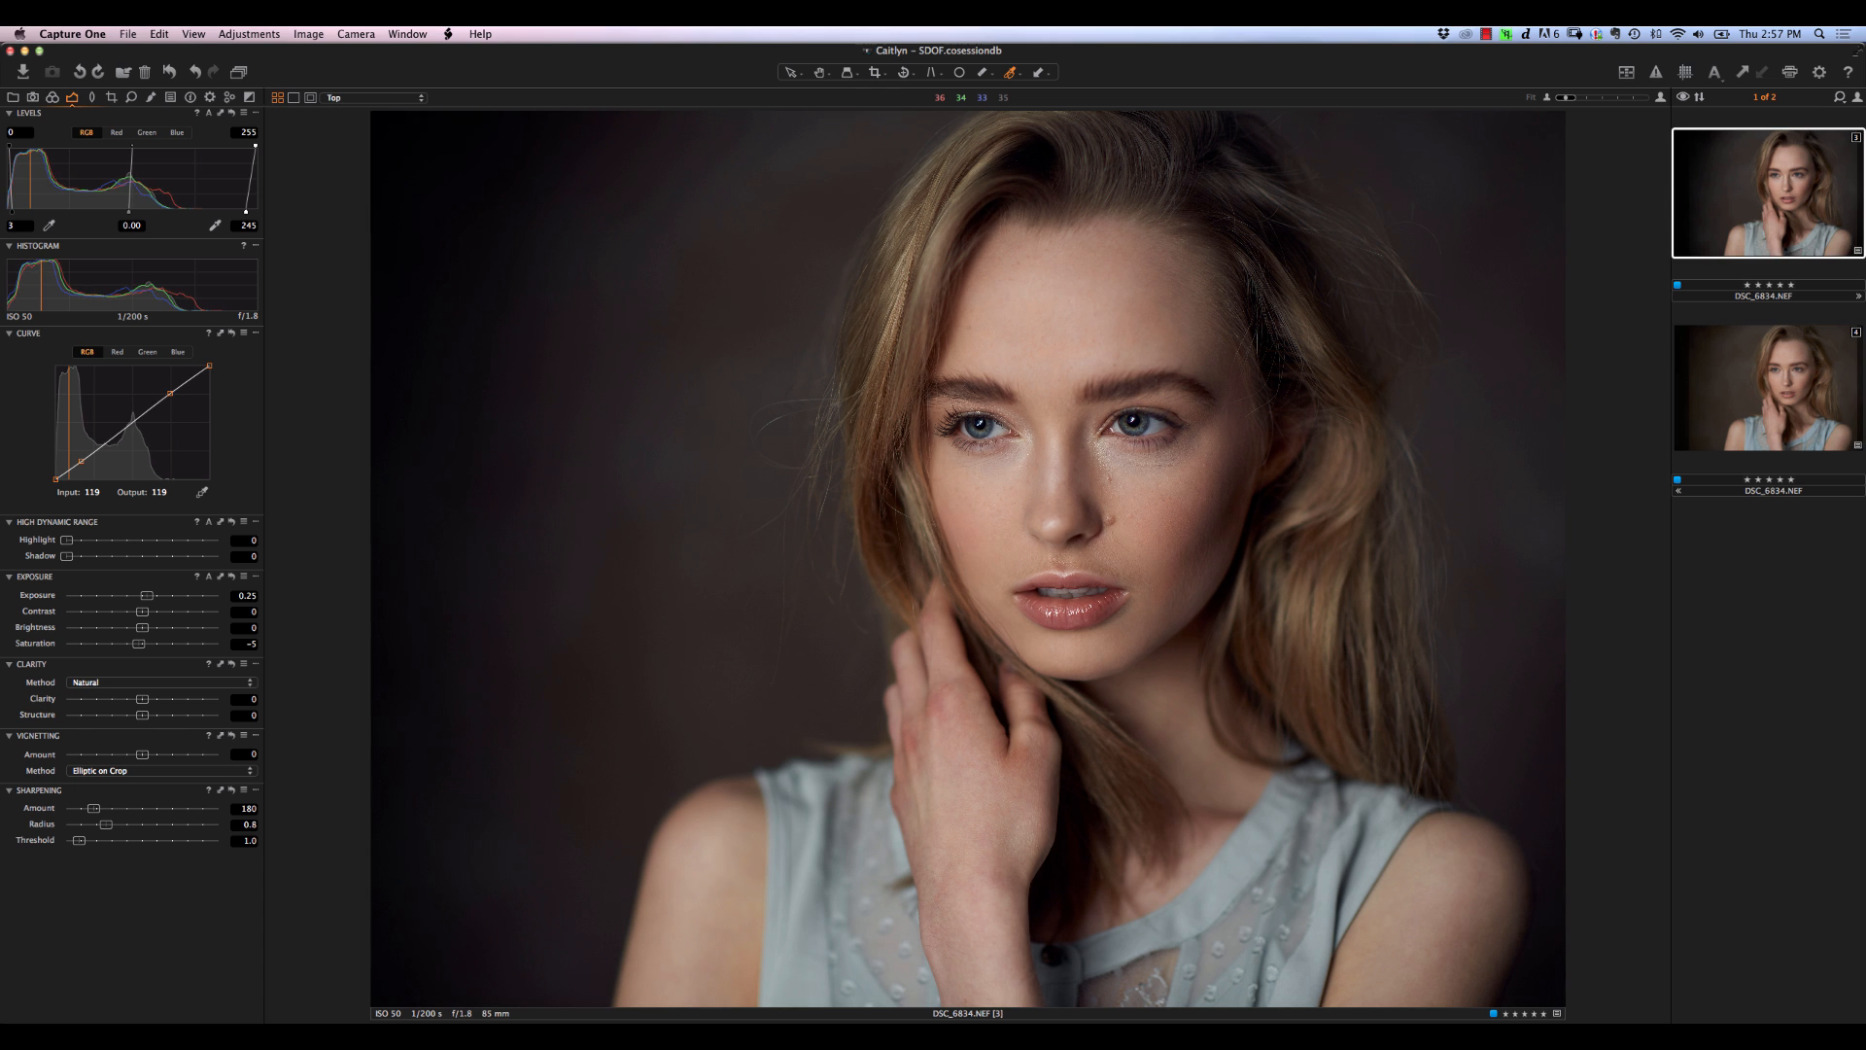